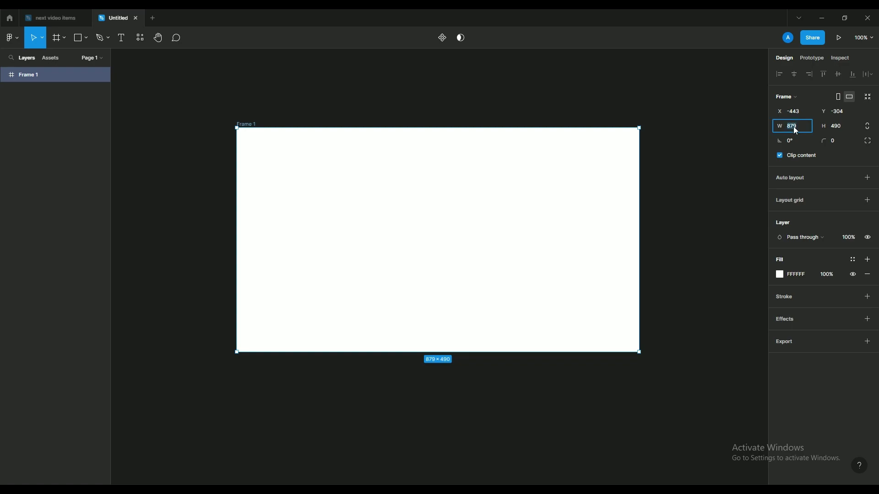
- Size the frame to 1920 wide by 1080 high and stretch its lower edge to a height of 1283
{"action": "key", "text": "Return"}
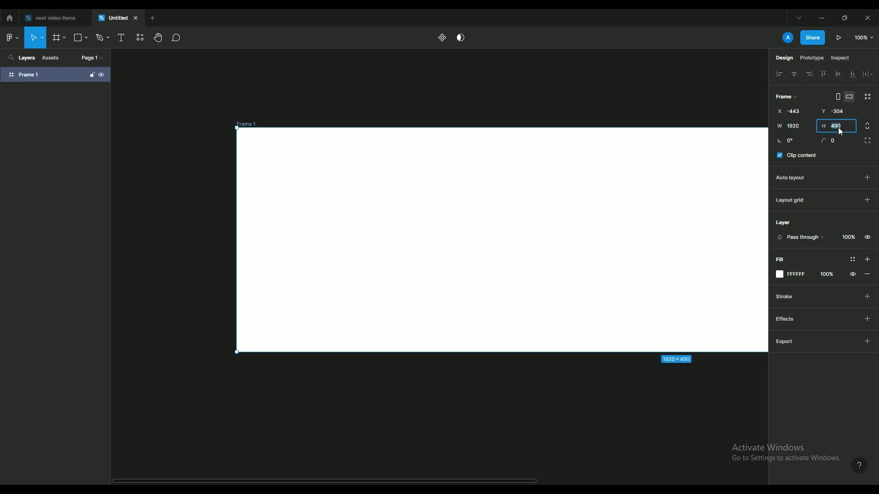
{"action": "left_click", "coordinate": [838, 128]}
{"action": "type", "text": "1080"}
{"action": "key", "text": "Return"}
{"action": "scroll", "coordinate": [304, 204], "scroll_direction": "down", "scroll_amount": 5}
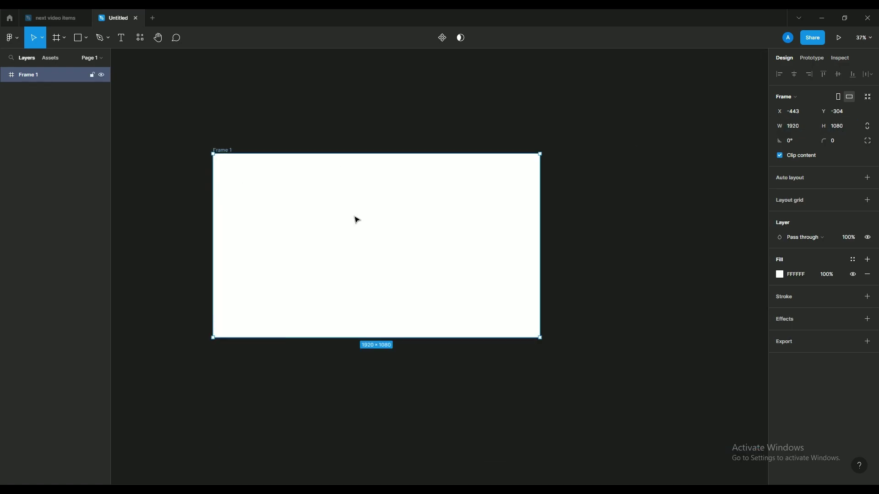
{"action": "left_click_drag", "start_coordinate": [305, 204], "coordinate": [299, 190]}
{"action": "left_click_drag", "start_coordinate": [372, 322], "coordinate": [372, 357]}
- Copy the forest road photo from the next video items file and paste it into the Untitled file
{"action": "left_click", "coordinate": [153, 52]}
{"action": "left_click", "coordinate": [81, 23]}
{"action": "key", "text": "ctrl+c"}
{"action": "left_click", "coordinate": [114, 19]}
{"action": "key", "text": "ctrl+v"}
- Move and resize the forest photo inside the frame until it fills the whole frame
{"action": "left_click_drag", "start_coordinate": [444, 246], "coordinate": [363, 224]}
{"action": "left_click_drag", "start_coordinate": [498, 245], "coordinate": [539, 243]}
{"action": "left_click_drag", "start_coordinate": [217, 352], "coordinate": [206, 362]}
{"action": "left_click_drag", "start_coordinate": [39, 94], "coordinate": [40, 94]}
{"action": "left_click", "coordinate": [154, 142]}
{"action": "scroll", "coordinate": [393, 243], "scroll_direction": "up", "scroll_amount": 3}
{"action": "left_click_drag", "start_coordinate": [386, 237], "coordinate": [438, 237]}
- Add the white text EXPLORE over the photo and enlarge it to font size 133
{"action": "left_click", "coordinate": [121, 38]}
{"action": "left_click", "coordinate": [301, 227]}
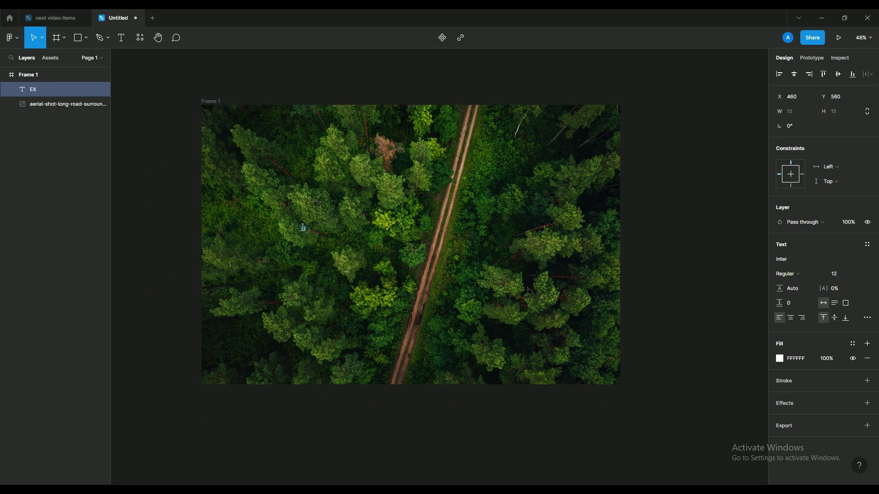
{"action": "key", "text": "ctrl+shift+period"}
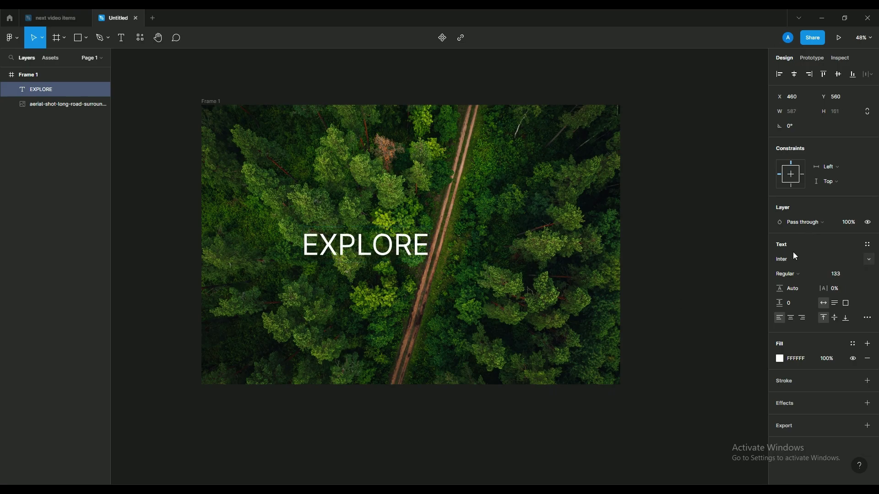
- Set the EXPLORE text's font to Montserrat in the ExtraBold weight
{"action": "left_click", "coordinate": [789, 257]}
{"action": "type", "text": "Montserrat"}
{"action": "key", "text": "Return"}
{"action": "left_click", "coordinate": [793, 275]}
{"action": "left_click", "coordinate": [800, 326]}
{"action": "left_click", "coordinate": [792, 274]}
{"action": "left_click", "coordinate": [795, 262]}
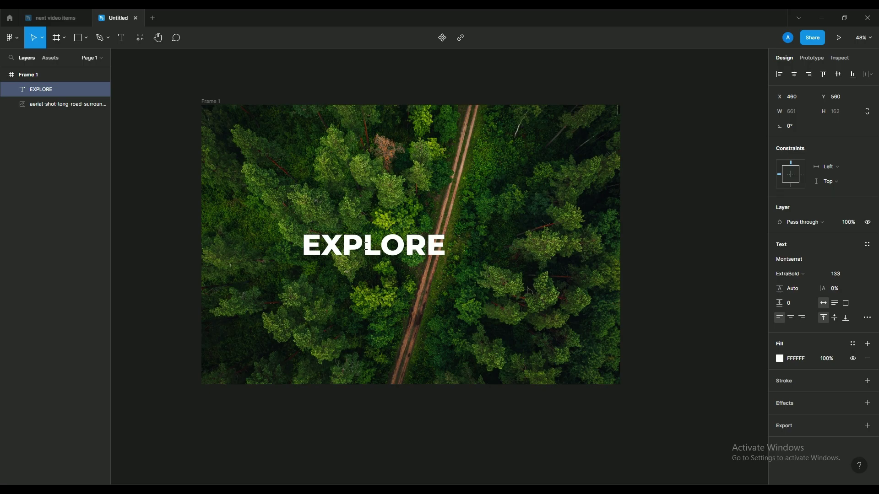
- Widen the letter spacing of EXPLORE considerably and centre the text over the photo
{"action": "left_click_drag", "start_coordinate": [823, 289], "coordinate": [866, 291]}
{"action": "left_click_drag", "start_coordinate": [663, 302], "coordinate": [651, 316]}
{"action": "left_click_drag", "start_coordinate": [477, 265], "coordinate": [471, 265]}
{"action": "left_click_drag", "start_coordinate": [514, 298], "coordinate": [499, 298]}
{"action": "key", "text": "Escape"}
{"action": "scroll", "coordinate": [299, 175], "scroll_direction": "up", "scroll_amount": 2}
- Add the text Adventure near the frame's upper-left corner, with -5% letter spacing and font size 34
{"action": "key", "text": "t"}
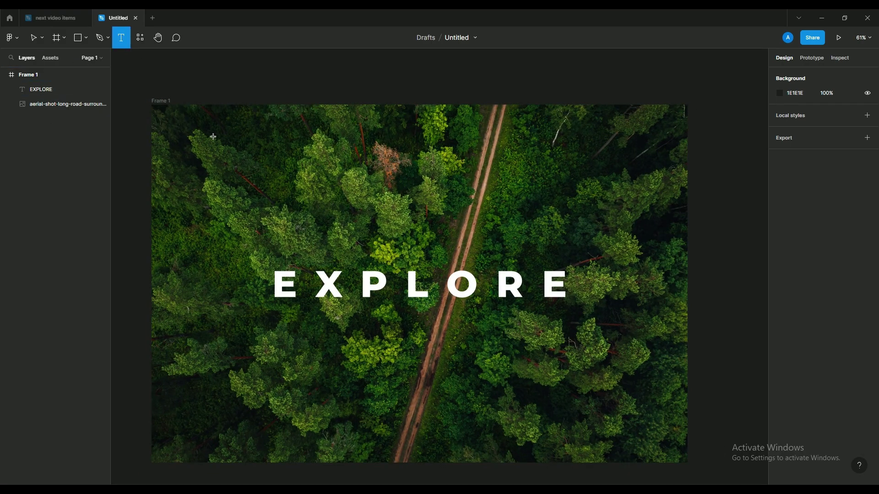
{"action": "left_click", "coordinate": [214, 136]}
{"action": "type", "text": "Adventure"}
{"action": "key", "text": "ctrl+a"}
{"action": "left_click_drag", "start_coordinate": [830, 289], "coordinate": [761, 288]}
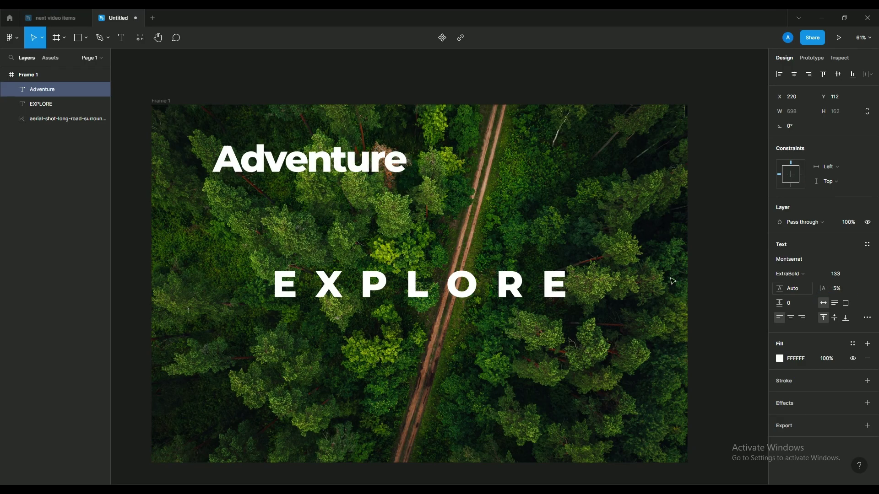
{"action": "key", "text": "ctrl+shift+comma"}
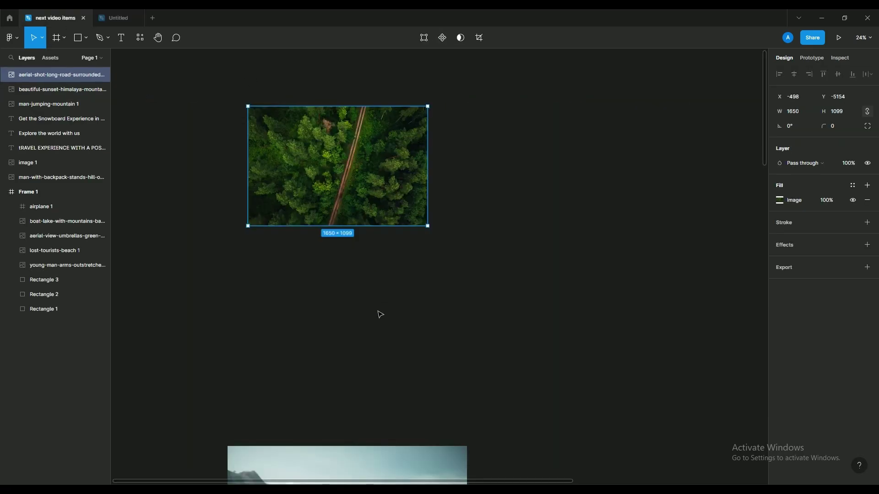
- Copy the airplane icon from the next video items file, color it white and place it before the Adventure text
{"action": "scroll", "coordinate": [379, 314], "scroll_direction": "down", "scroll_amount": 4}
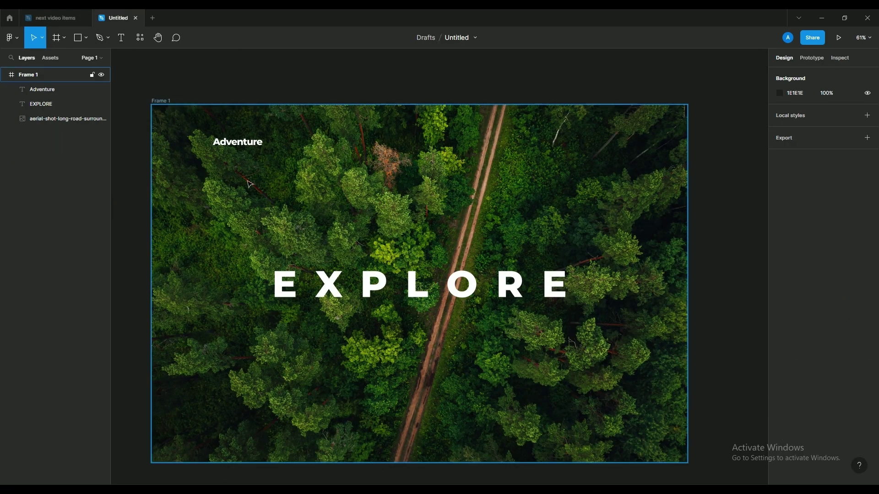
{"action": "key", "text": "ctrl+v"}
{"action": "left_click", "coordinate": [779, 393]}
{"action": "left_click_drag", "start_coordinate": [687, 282], "coordinate": [658, 255]}
{"action": "left_click_drag", "start_coordinate": [250, 154], "coordinate": [219, 161]}
{"action": "left_click", "coordinate": [236, 157]}
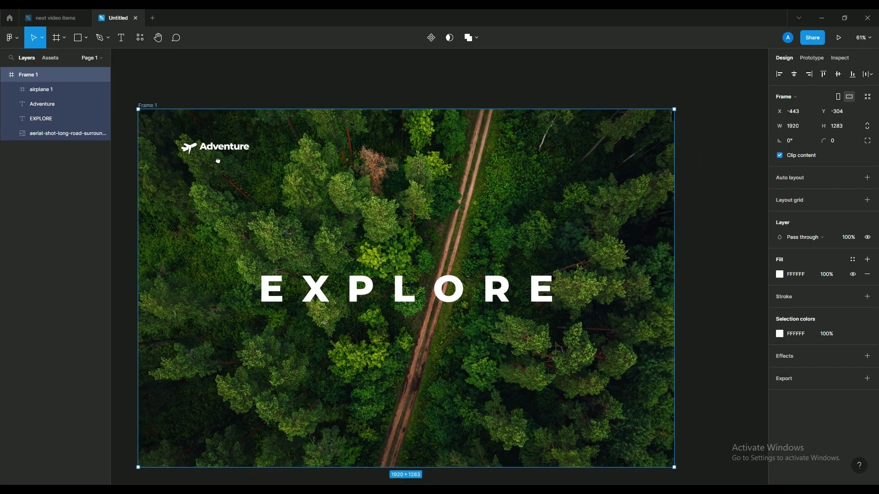
- Add a navigation text line beside the logo reading HOME, ABOUT, DESTINATION, TOUR and BLOG, separated by wide spaces
{"action": "left_click", "coordinate": [121, 38]}
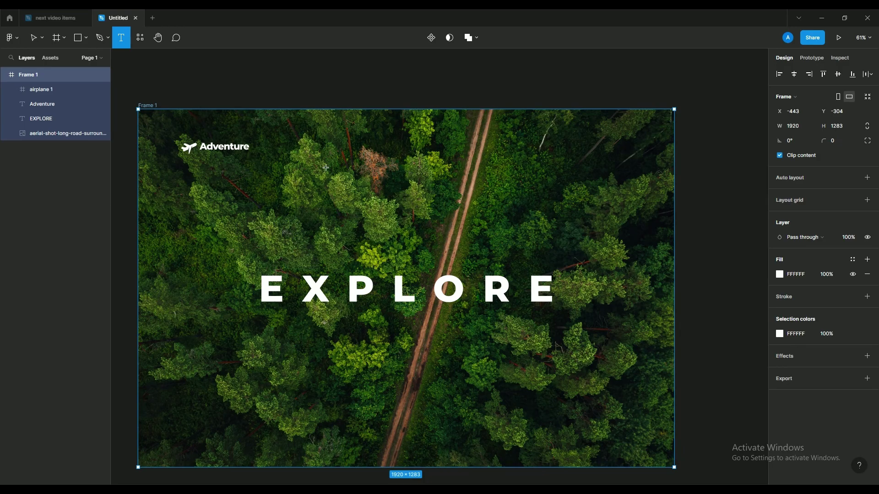
{"action": "left_click", "coordinate": [333, 148]}
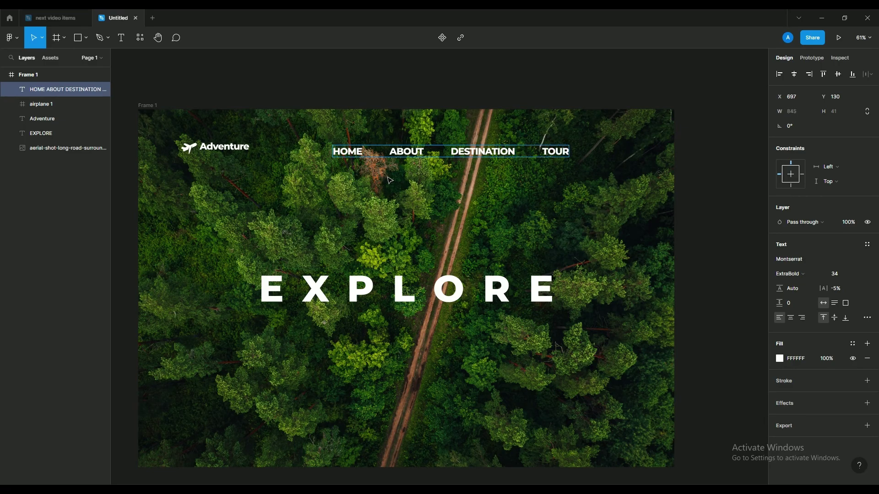
{"action": "type", "text": "G"}
- Set the whole navigation line to 13.5% letter spacing and font size 16
{"action": "key", "text": "ctrl+a"}
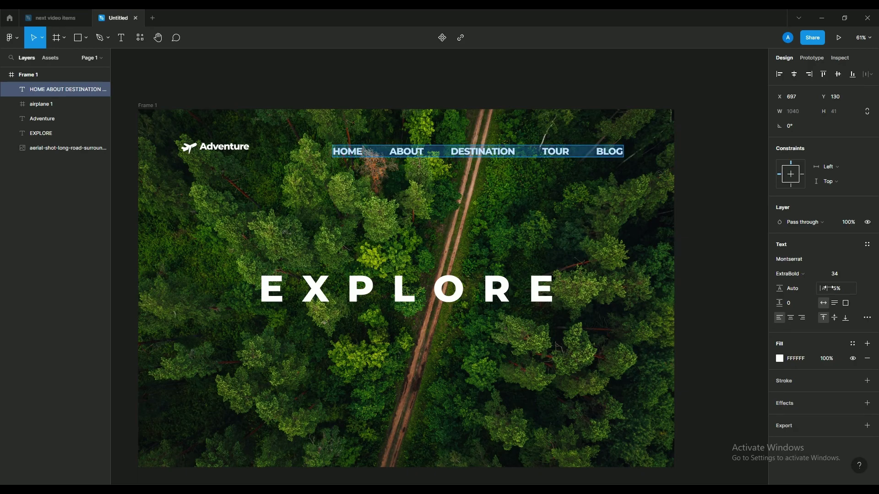
{"action": "left_click_drag", "start_coordinate": [829, 288], "coordinate": [846, 289]}
{"action": "key", "text": "ctrl+shift+comma"}
{"action": "key", "text": "ctrl+shift+comma"}
{"action": "key", "text": "ctrl+shift+comma"}
{"action": "key", "text": "ctrl+shift+comma"}
{"action": "key", "text": "ctrl+shift+comma"}
{"action": "key", "text": "ctrl+shift+comma"}
{"action": "key", "text": "ctrl+shift+comma"}
{"action": "key", "text": "ctrl+shift+comma"}
{"action": "key", "text": "ctrl+shift+comma"}
{"action": "key", "text": "ctrl+shift+comma"}
{"action": "key", "text": "ctrl+shift+comma"}
{"action": "key", "text": "ctrl+shift+comma"}
{"action": "key", "text": "ctrl+shift+comma"}
{"action": "key", "text": "ctrl+shift+comma"}
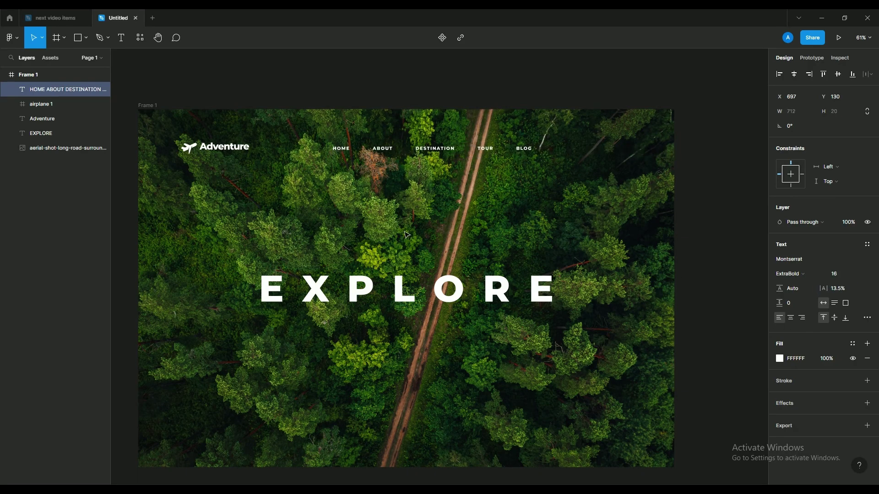
- Line up the navigation text with the Adventure logo and centre it horizontally in the frame
{"action": "left_click", "coordinate": [461, 169]}
{"action": "left_click_drag", "start_coordinate": [448, 149], "coordinate": [423, 146]}
{"action": "left_click", "coordinate": [475, 155]}
{"action": "left_click", "coordinate": [474, 148]}
{"action": "left_click", "coordinate": [794, 76]}
{"action": "left_click", "coordinate": [726, 146]}
{"action": "mouse_move", "coordinate": [654, 203]}
{"action": "left_mouse_down"}
{"action": "mouse_move", "coordinate": [673, 197]}
{"action": "mouse_move", "coordinate": [664, 189]}
{"action": "left_mouse_up"}
- Draw a 264 by 69 rectangle after the navigation text and set its corner radius to 72
{"action": "left_click", "coordinate": [78, 39]}
{"action": "left_click_drag", "start_coordinate": [577, 122], "coordinate": [650, 141]}
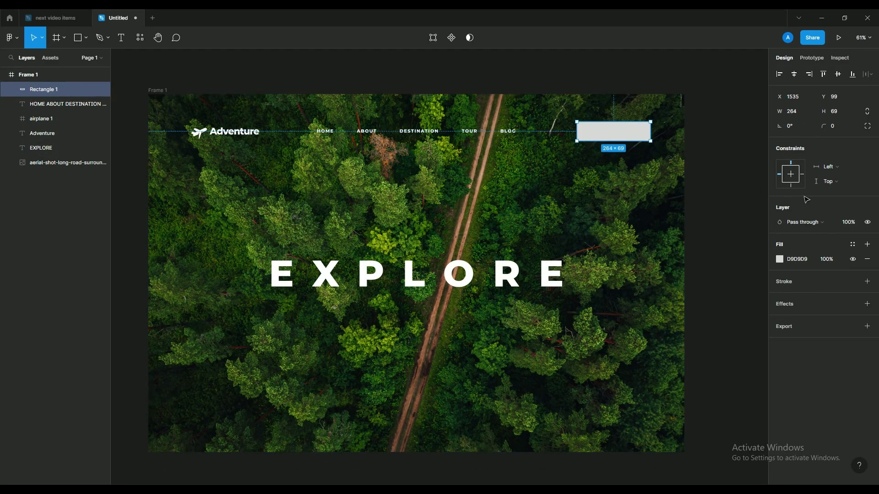
{"action": "left_click", "coordinate": [829, 260]}
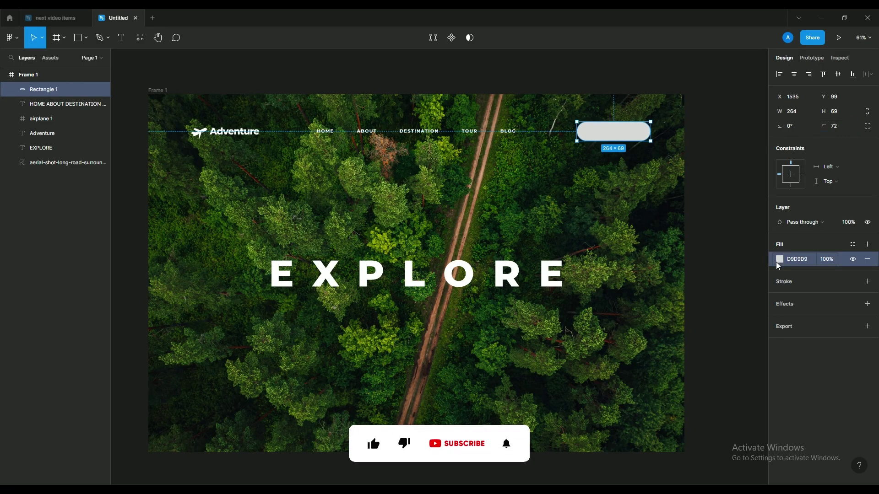
- Give the rounded rectangle a white FFFFFF stroke and set its fill opacity to 0%
{"action": "left_click", "coordinate": [866, 282]}
{"action": "left_click", "coordinate": [780, 297]}
{"action": "left_click_drag", "start_coordinate": [673, 270], "coordinate": [656, 252]}
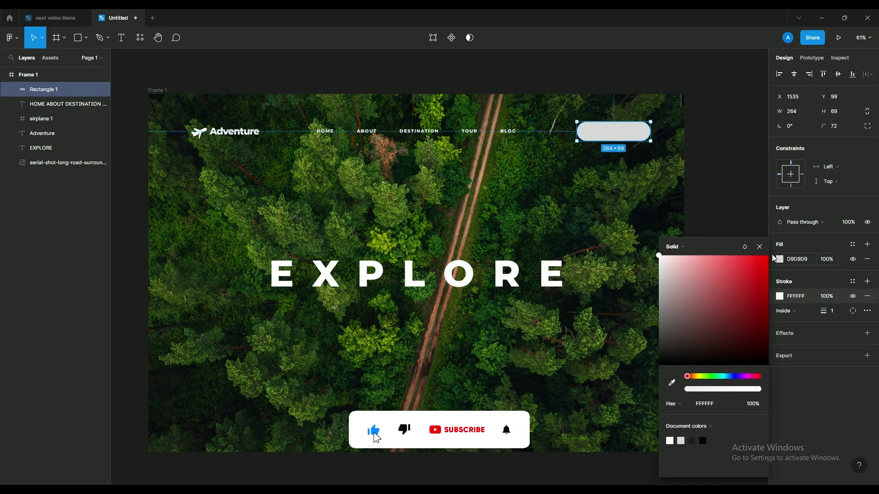
{"action": "left_click_drag", "start_coordinate": [820, 260], "coordinate": [825, 259]}
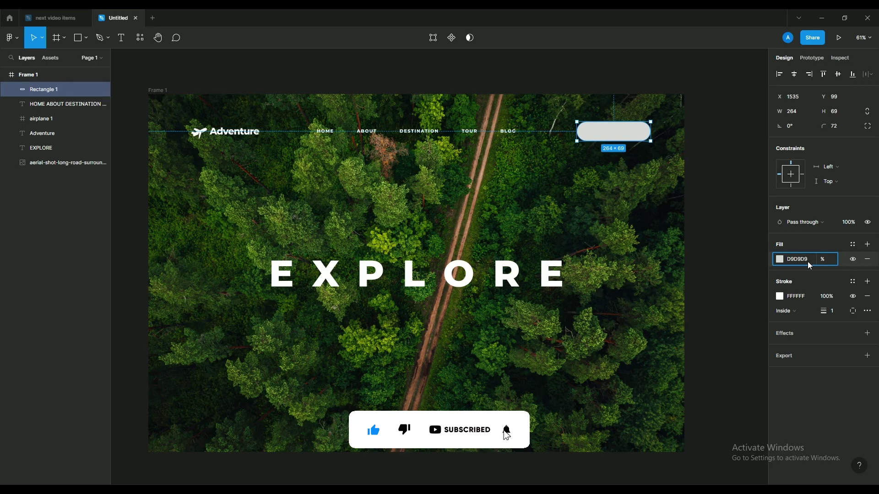
{"action": "type", "text": "0"}
{"action": "key", "text": "Return"}
{"action": "left_click", "coordinate": [783, 300]}
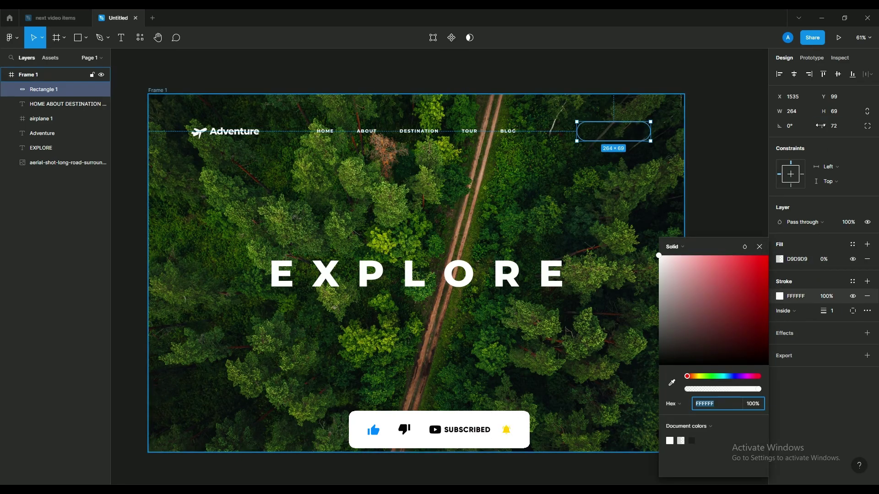
- Set the outlined rectangle's corner radius to 84 and its stroke weight to 3
{"action": "left_click_drag", "start_coordinate": [821, 126], "coordinate": [826, 126]}
{"action": "left_click", "coordinate": [780, 298]}
{"action": "left_click", "coordinate": [780, 298]}
{"action": "key", "text": "Escape"}
{"action": "scroll", "coordinate": [641, 142], "scroll_direction": "up", "scroll_amount": 3}
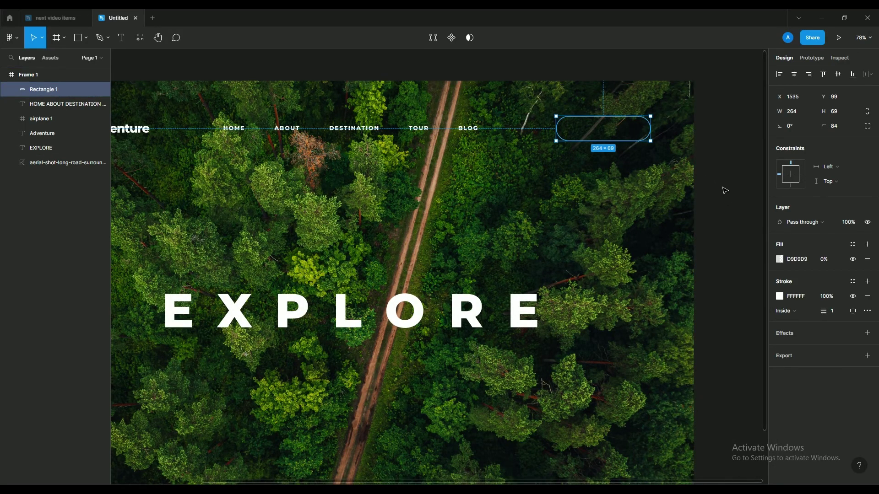
{"action": "left_click_drag", "start_coordinate": [830, 311], "coordinate": [827, 311]}
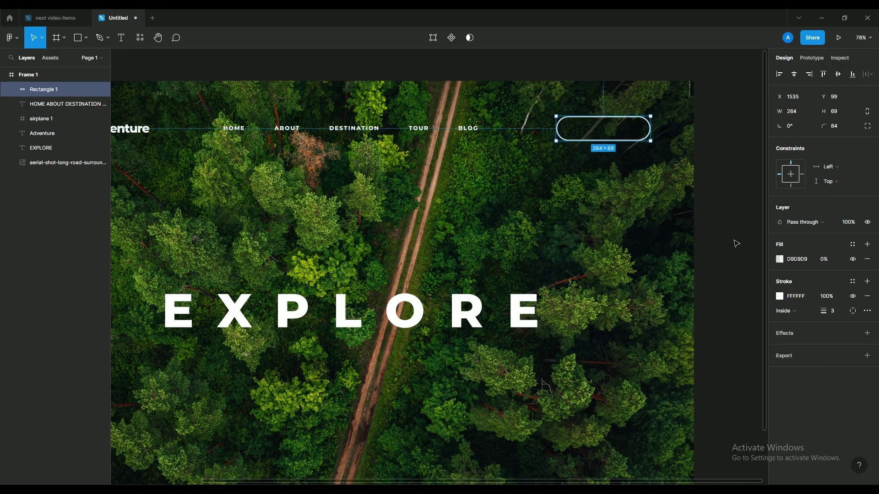
{"action": "left_click", "coordinate": [734, 240]}
{"action": "scroll", "coordinate": [695, 219], "scroll_direction": "down", "scroll_amount": 2}
{"action": "mouse_move", "coordinate": [659, 169]}
{"action": "left_mouse_down"}
{"action": "mouse_move", "coordinate": [648, 169]}
{"action": "mouse_move", "coordinate": [650, 287]}
{"action": "left_mouse_up"}
{"action": "scroll", "coordinate": [664, 317], "scroll_direction": "up", "scroll_amount": 1}
{"action": "scroll", "coordinate": [666, 320], "scroll_direction": "up", "scroll_amount": 2}
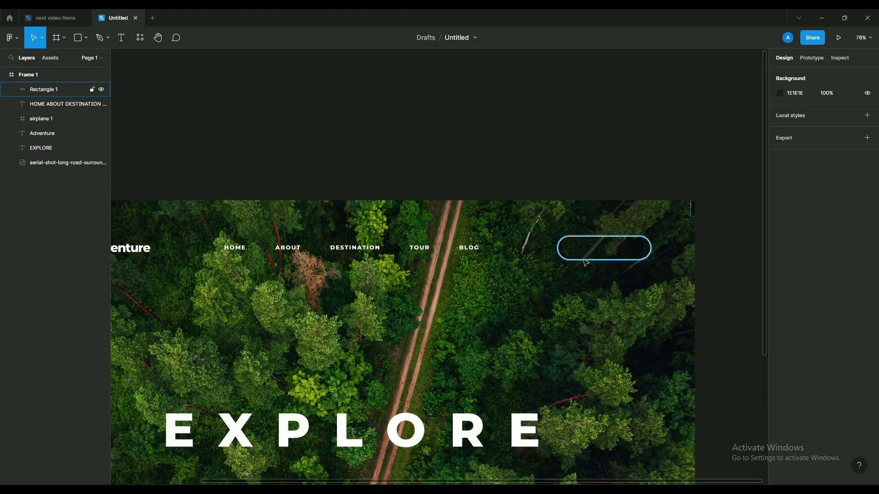
- Align the outlined rectangle's vertical centre with the navigation text
{"action": "left_click", "coordinate": [585, 260]}
{"action": "left_click", "coordinate": [472, 248], "text": "shift"}
{"action": "left_click", "coordinate": [472, 249]}
{"action": "left_click", "coordinate": [587, 262]}
{"action": "left_click", "coordinate": [588, 260]}
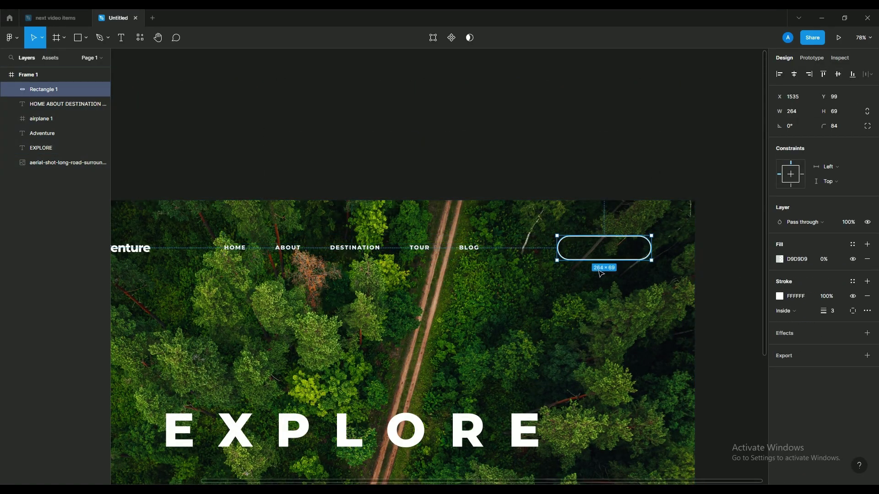
{"action": "left_click", "coordinate": [474, 249], "text": "shift"}
{"action": "left_click", "coordinate": [840, 74]}
{"action": "left_click", "coordinate": [659, 262]}
{"action": "double_click", "coordinate": [652, 260]}
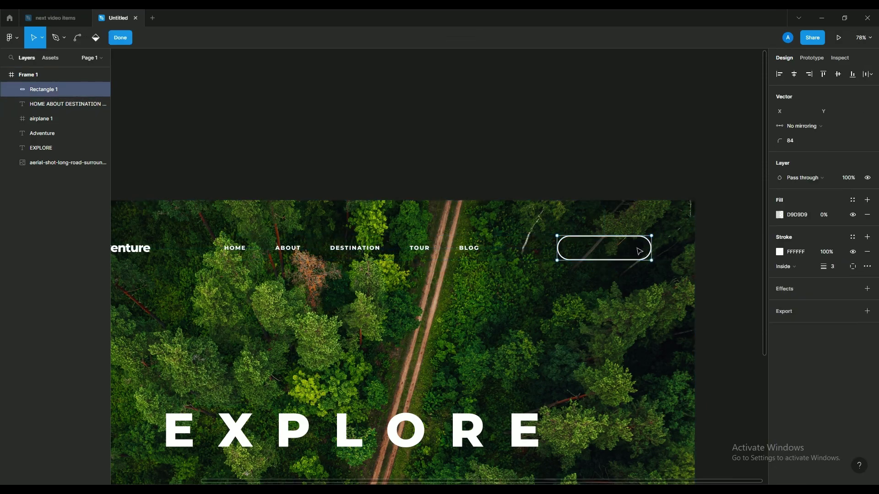
{"action": "left_click_drag", "start_coordinate": [648, 258], "coordinate": [652, 260]}
{"action": "key", "text": "Escape"}
- Duplicate the navigation text, change the copy to BOOK NOW and centre it inside the outlined rectangle
{"action": "left_click", "coordinate": [424, 250]}
{"action": "left_click_drag", "start_coordinate": [424, 250], "coordinate": [579, 251]}
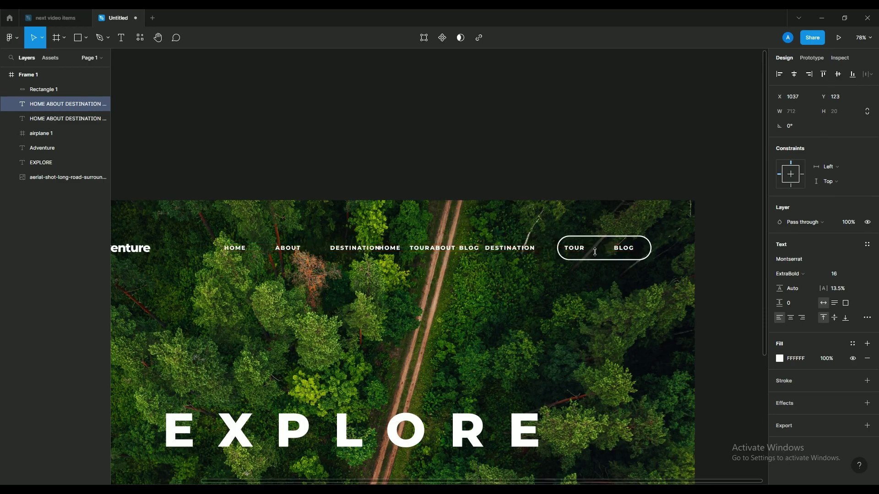
{"action": "type", "text": "BOO"}
{"action": "left_click", "coordinate": [586, 265]}
{"action": "left_click_drag", "start_coordinate": [403, 249], "coordinate": [607, 262]}
{"action": "key", "text": "Escape"}
{"action": "scroll", "coordinate": [525, 224], "scroll_direction": "down", "scroll_amount": 2}
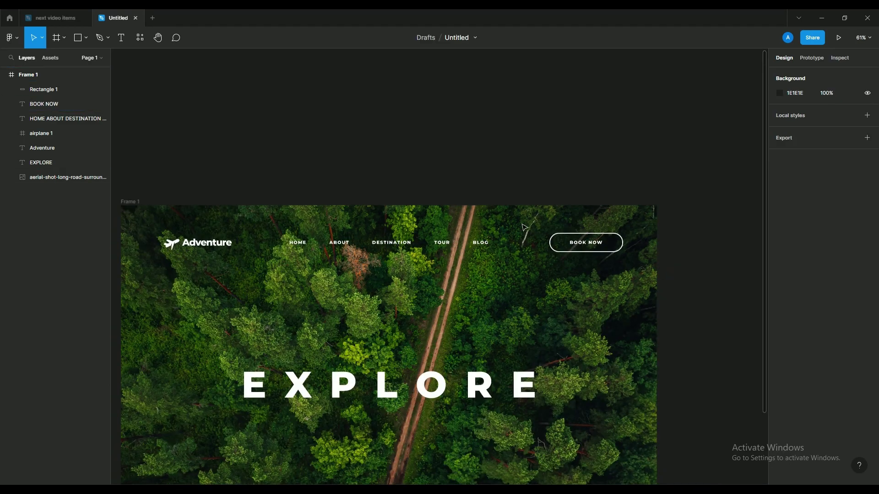
- Group the BOOK NOW text with its outlined rectangle and shift the button right to X 1621
{"action": "left_click_drag", "start_coordinate": [553, 263], "coordinate": [529, 243]}
{"action": "left_click", "coordinate": [544, 226]}
{"action": "left_click", "coordinate": [550, 219], "text": "shift"}
{"action": "right_click", "coordinate": [550, 217]}
{"action": "left_click", "coordinate": [551, 220]}
{"action": "key", "text": "ctrl+g"}
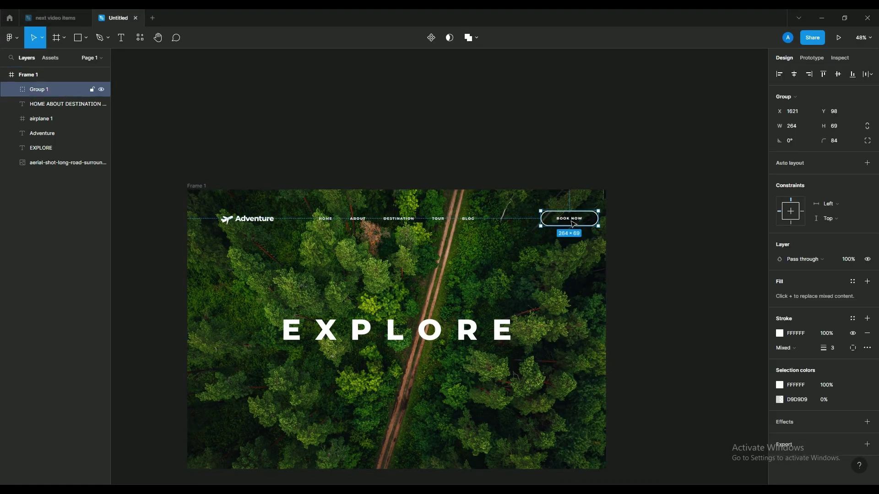
- Group the airplane icon, the Adventure text and the navigation text together
{"action": "left_click", "coordinate": [399, 219]}
{"action": "left_click", "coordinate": [254, 219], "text": "shift"}
{"action": "left_click", "coordinate": [227, 220], "text": "shift"}
{"action": "key", "text": "ctrl+g"}
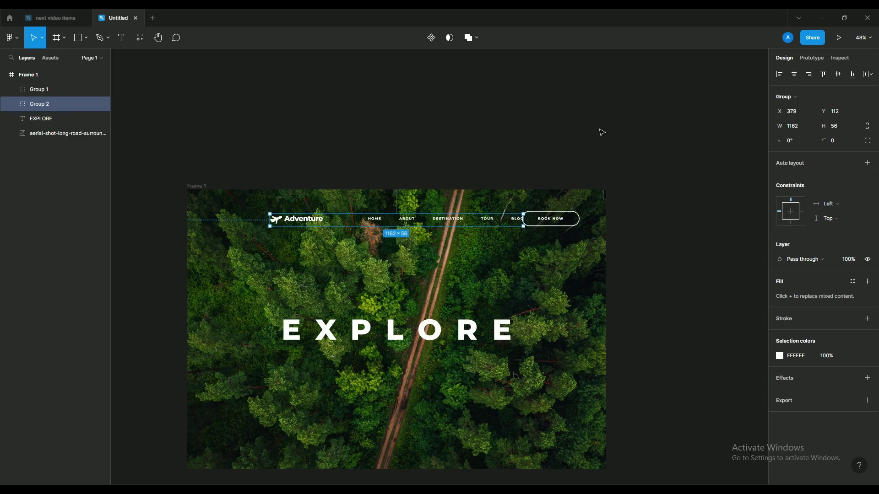
- Group the logo and navigation group with the BOOK NOW button and centre the header horizontally in the frame
{"action": "left_click", "coordinate": [555, 222], "text": "shift"}
{"action": "key", "text": "ctrl+g"}
{"action": "left_click", "coordinate": [521, 177]}
{"action": "left_click_drag", "start_coordinate": [521, 177], "coordinate": [516, 124]}
{"action": "left_click_drag", "start_coordinate": [483, 251], "coordinate": [461, 281]}
{"action": "scroll", "coordinate": [401, 327], "scroll_direction": "up", "scroll_amount": 1}
{"action": "left_click_drag", "start_coordinate": [402, 327], "coordinate": [465, 277]}
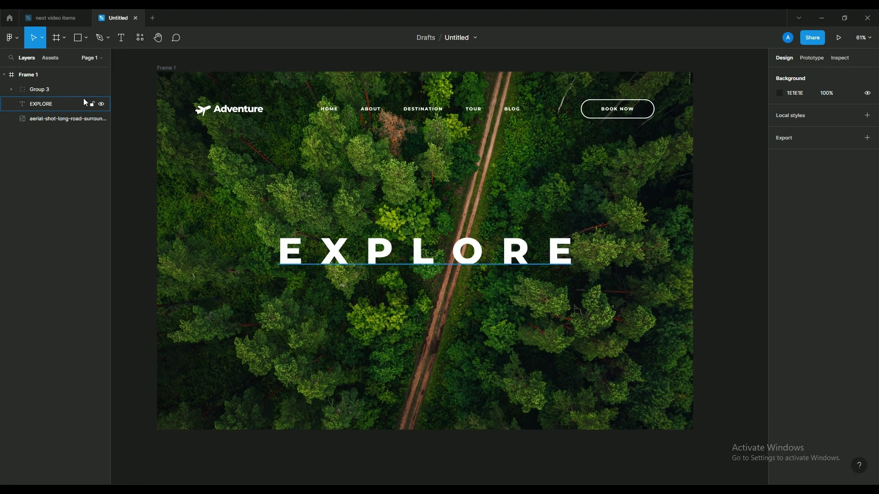
- Draw a rectangle of about 1346 by 149 near the frame's lower edge and set its corner radius to 11
{"action": "left_click", "coordinate": [77, 37]}
{"action": "mouse_move", "coordinate": [238, 355]}
{"action": "left_mouse_down"}
{"action": "mouse_move", "coordinate": [264, 366]}
{"action": "mouse_move", "coordinate": [641, 407]}
{"action": "mouse_move", "coordinate": [618, 400]}
{"action": "left_mouse_up"}
{"action": "left_click_drag", "start_coordinate": [828, 124], "coordinate": [860, 122]}
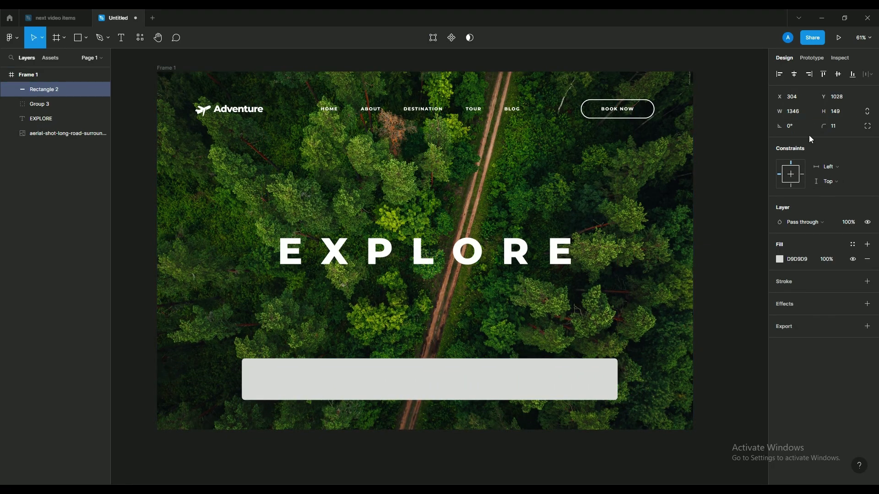
- Set the lower rectangle's fill to black 000000 at 10% opacity
{"action": "left_click", "coordinate": [780, 260]}
{"action": "left_click_drag", "start_coordinate": [675, 351], "coordinate": [654, 367]}
{"action": "left_click", "coordinate": [824, 260]}
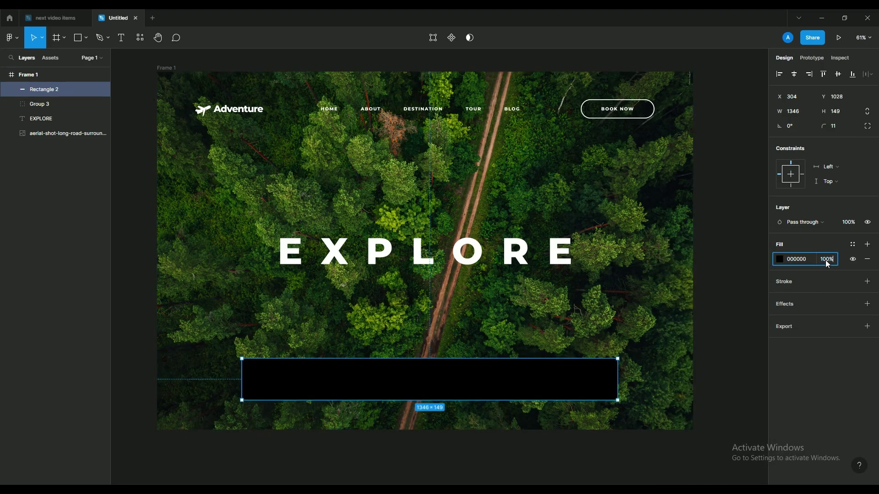
{"action": "type", "text": "10"}
{"action": "key", "text": "Return"}
- Apply a Background blur effect to the lower rectangle and increase its blur amount
{"action": "left_click", "coordinate": [807, 319]}
{"action": "left_click", "coordinate": [812, 340]}
{"action": "left_click", "coordinate": [779, 319]}
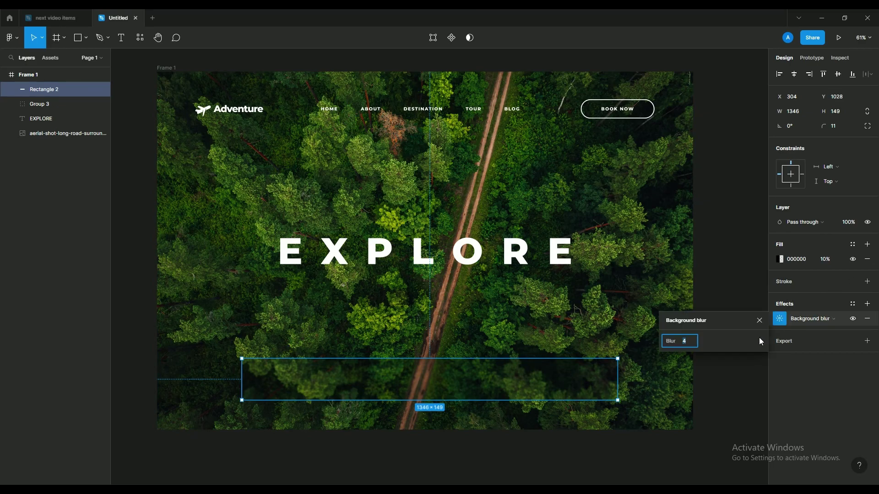
{"action": "type", "text": "9"}
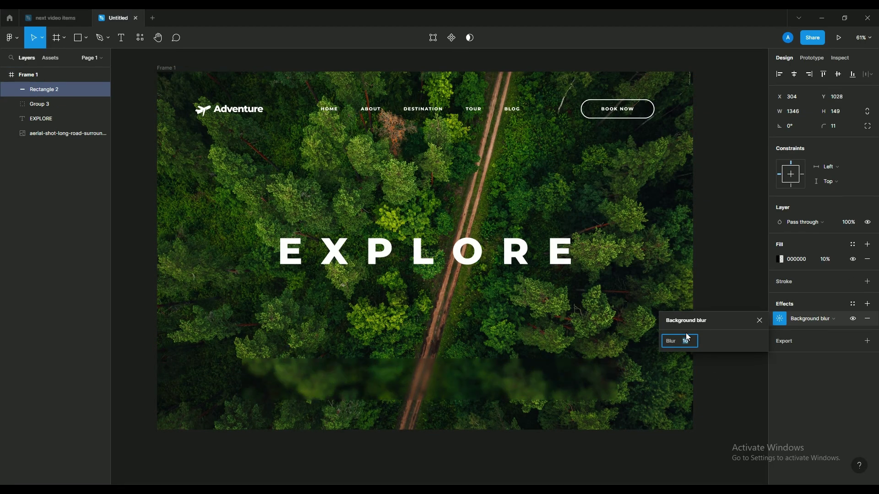
{"action": "key", "text": "Escape"}
- Add a white FFFFFF inside stroke of weight 1 to the lower rectangle and change the stroke's blend mode
{"action": "left_click", "coordinate": [867, 281]}
{"action": "left_click", "coordinate": [780, 296]}
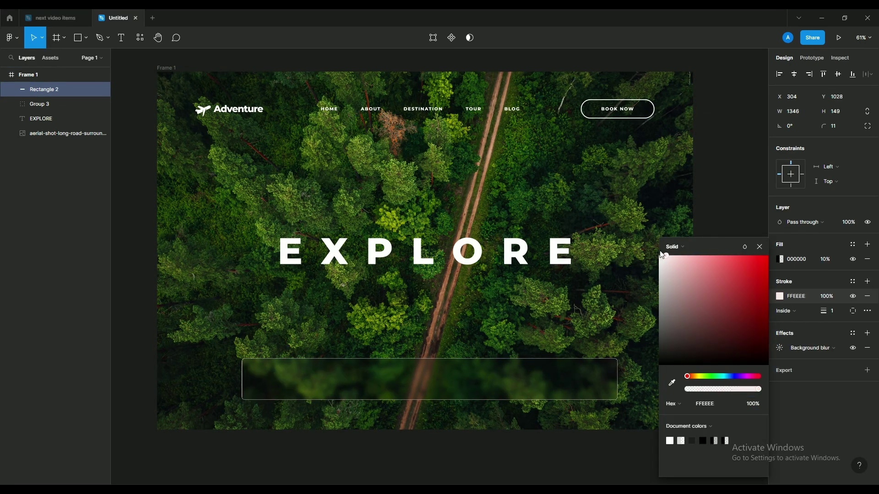
{"action": "left_click", "coordinate": [745, 247]}
{"action": "left_click", "coordinate": [767, 348]}
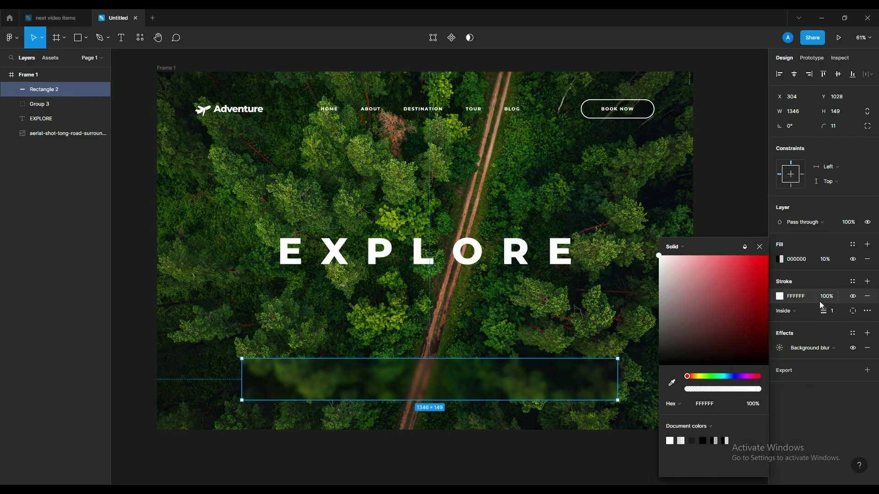
- Move the EXPLORE headline slightly higher on the forest photo
{"action": "left_click_drag", "start_coordinate": [824, 311], "coordinate": [826, 310]}
{"action": "left_click", "coordinate": [553, 450]}
{"action": "scroll", "coordinate": [568, 389], "scroll_direction": "down", "scroll_amount": 2}
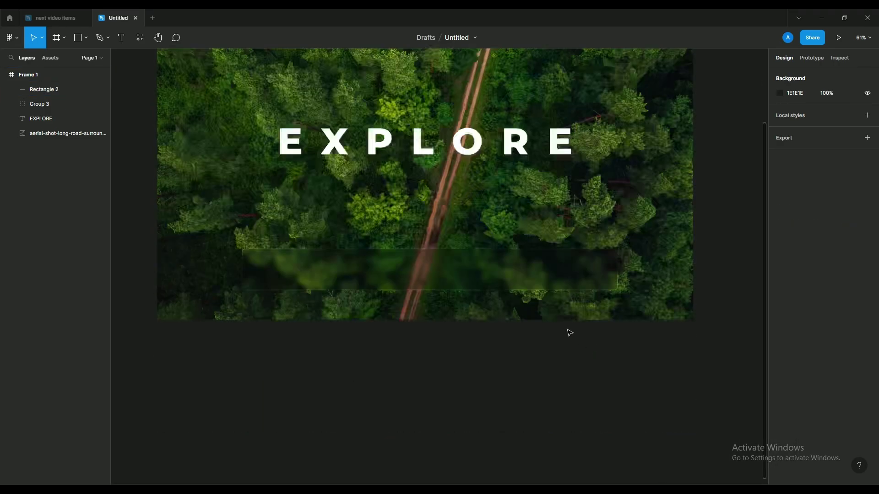
{"action": "scroll", "coordinate": [538, 306], "scroll_direction": "up", "scroll_amount": 2}
{"action": "left_click_drag", "start_coordinate": [458, 184], "coordinate": [457, 212]}
{"action": "scroll", "coordinate": [483, 166], "scroll_direction": "down", "scroll_amount": 2}
{"action": "left_click_drag", "start_coordinate": [483, 165], "coordinate": [488, 288]}
{"action": "left_click_drag", "start_coordinate": [465, 257], "coordinate": [465, 243]}
{"action": "left_click", "coordinate": [736, 363]}
{"action": "scroll", "coordinate": [736, 363], "scroll_direction": "up", "scroll_amount": 1}
{"action": "scroll", "coordinate": [736, 363], "scroll_direction": "down", "scroll_amount": 1}
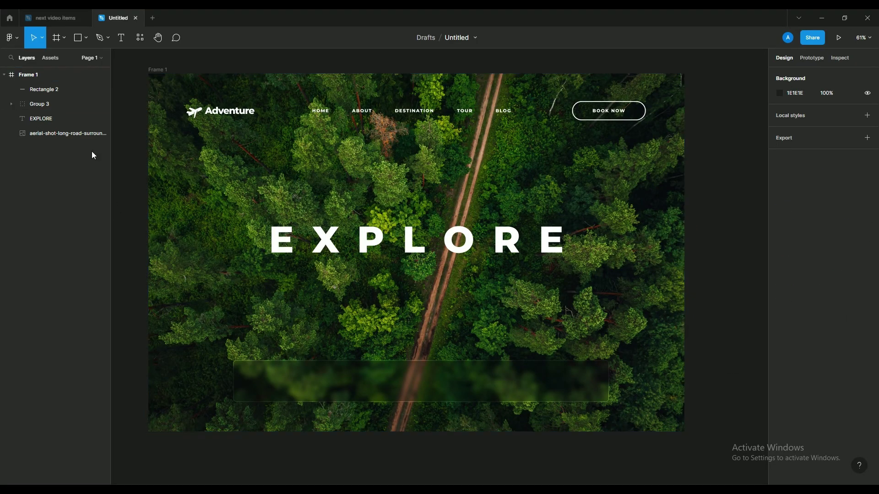
- Add a text reading "Location" near the left end of the blurred glass bar
{"action": "left_click", "coordinate": [122, 40]}
{"action": "scroll", "coordinate": [273, 425], "scroll_direction": "up", "scroll_amount": 5}
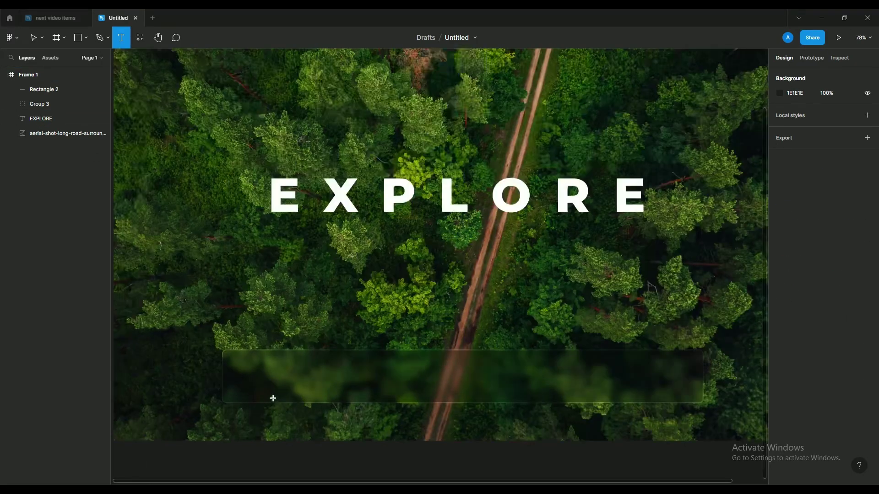
{"action": "left_click", "coordinate": [204, 323]}
{"action": "scroll", "coordinate": [205, 323], "scroll_direction": "down", "scroll_amount": 1}
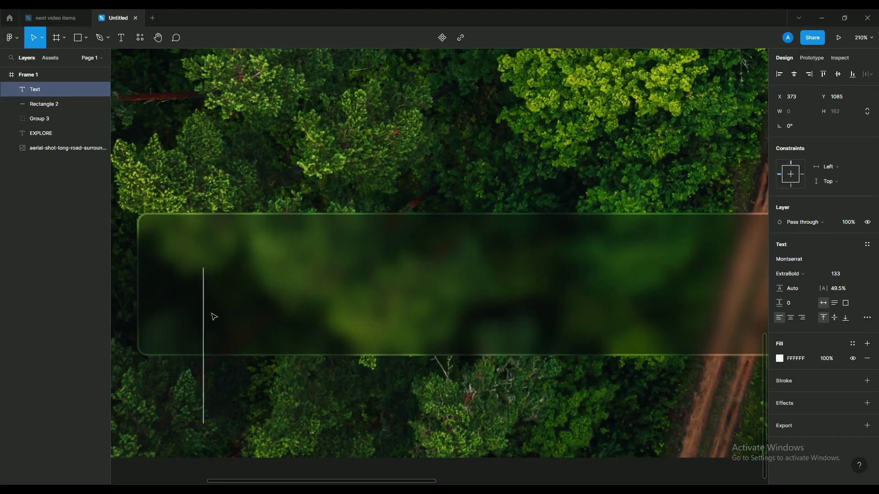
{"action": "type", "text": "Location"}
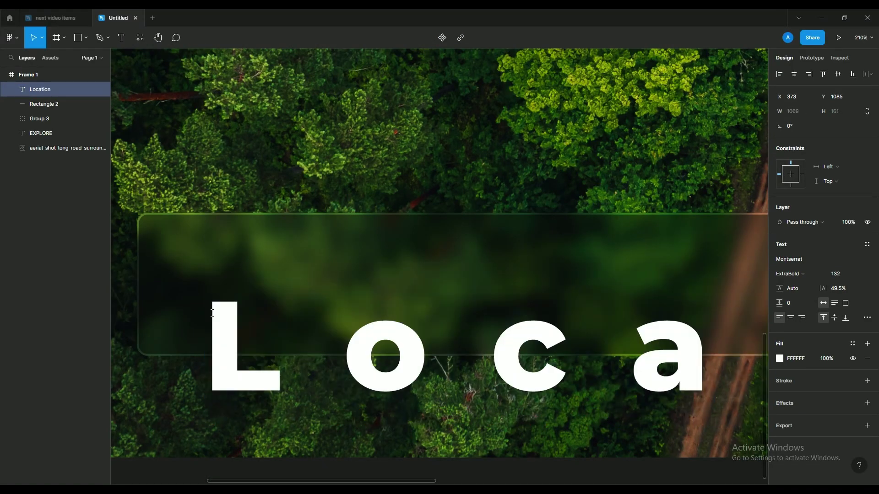
{"action": "key", "text": "Escape"}
- Reduce the Location text to size 10 and set its letter spacing to 0%
{"action": "key", "text": "ctrl+shift+comma"}
{"action": "key", "text": "ctrl+shift+comma"}
{"action": "key", "text": "ctrl+shift+comma"}
{"action": "key", "text": "ctrl+shift+comma"}
{"action": "key", "text": "ctrl+shift+comma"}
{"action": "key", "text": "ctrl+shift+comma"}
{"action": "key", "text": "ctrl+shift+comma"}
{"action": "key", "text": "ctrl+shift+comma"}
{"action": "key", "text": "ctrl+shift+comma"}
{"action": "key", "text": "ctrl+shift+comma"}
{"action": "key", "text": "ctrl+shift+comma"}
{"action": "key", "text": "ctrl+shift+comma"}
{"action": "left_click", "coordinate": [835, 291]}
{"action": "key", "text": "Return"}
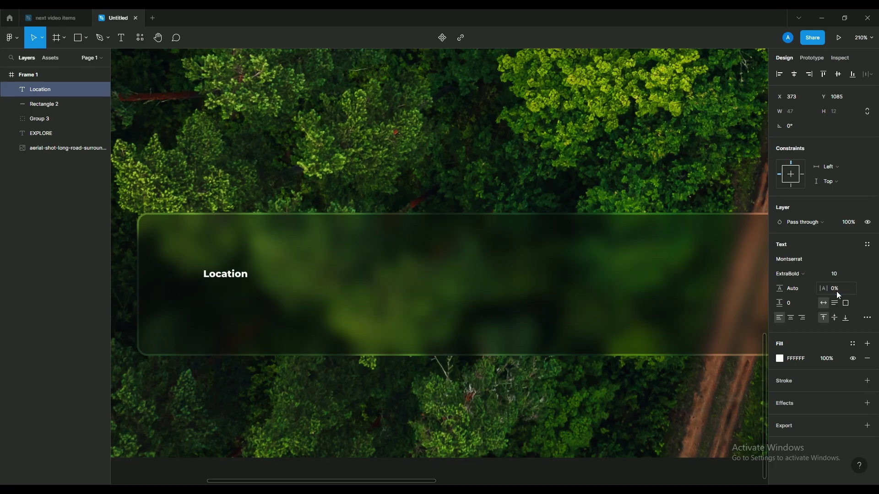
- Enlarge the Location text to size 17 and set its weight to Bold
{"action": "left_click", "coordinate": [788, 273]}
{"action": "left_click", "coordinate": [795, 245]}
{"action": "scroll", "coordinate": [234, 275], "scroll_direction": "down", "scroll_amount": 2}
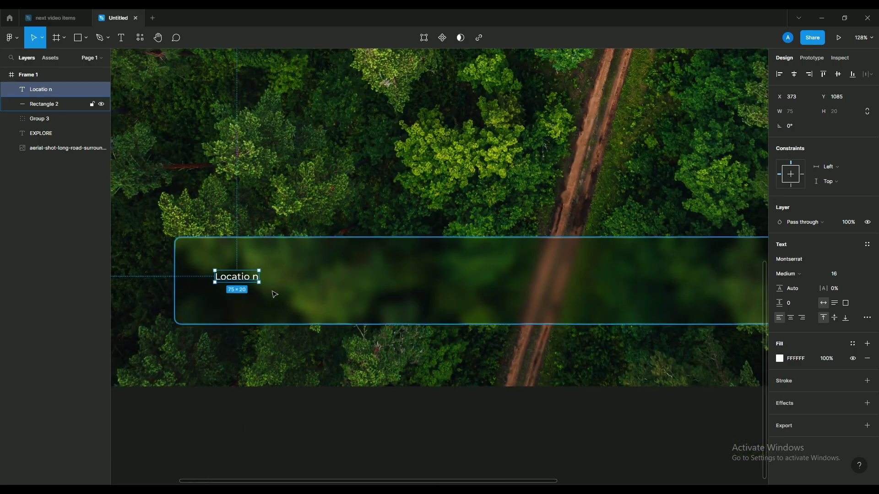
{"action": "left_click", "coordinate": [792, 277]}
{"action": "left_click", "coordinate": [255, 283]}
{"action": "left_click", "coordinate": [792, 273]}
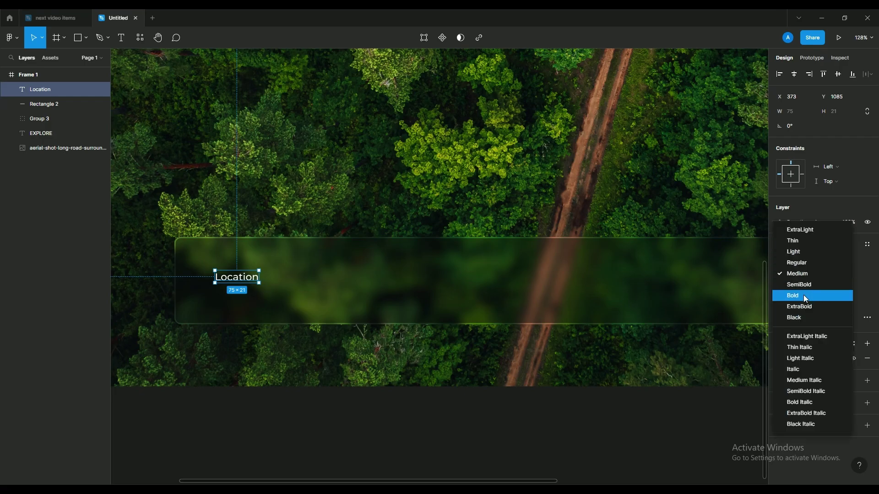
{"action": "left_click", "coordinate": [805, 296]}
- Duplicate the Location text directly beneath itself and change the copy's wording to "Where are you going"
{"action": "left_click", "coordinate": [60, 75]}
{"action": "left_click_drag", "start_coordinate": [272, 442], "coordinate": [386, 447]}
{"action": "left_click", "coordinate": [386, 448]}
{"action": "left_click", "coordinate": [366, 285]}
{"action": "left_click_drag", "start_coordinate": [366, 286], "coordinate": [358, 299]}
{"action": "double_click", "coordinate": [356, 296]}
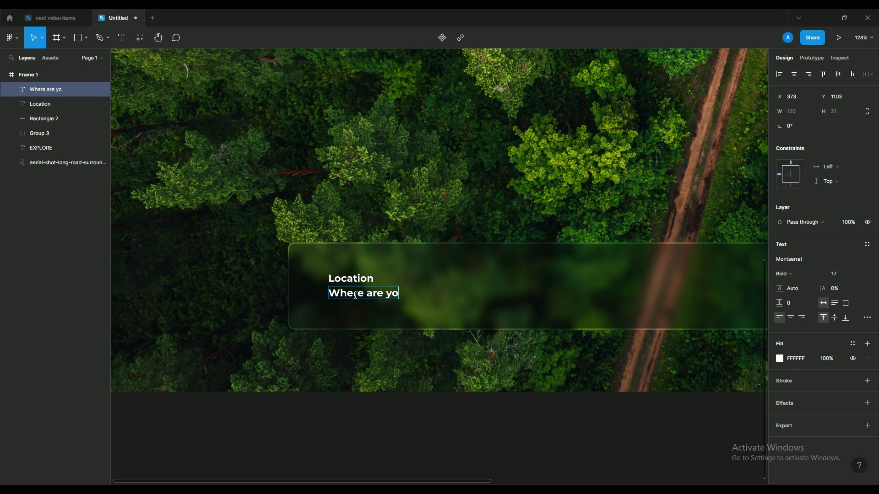
- Set the weight of the "Where are you going" line to Regular
{"action": "double_click", "coordinate": [355, 296]}
{"action": "left_click", "coordinate": [794, 272]}
{"action": "left_click", "coordinate": [803, 241]}
- Set the Location title to size 22 and the line beneath it to size 14, moving that line slightly lower
{"action": "left_click", "coordinate": [350, 280]}
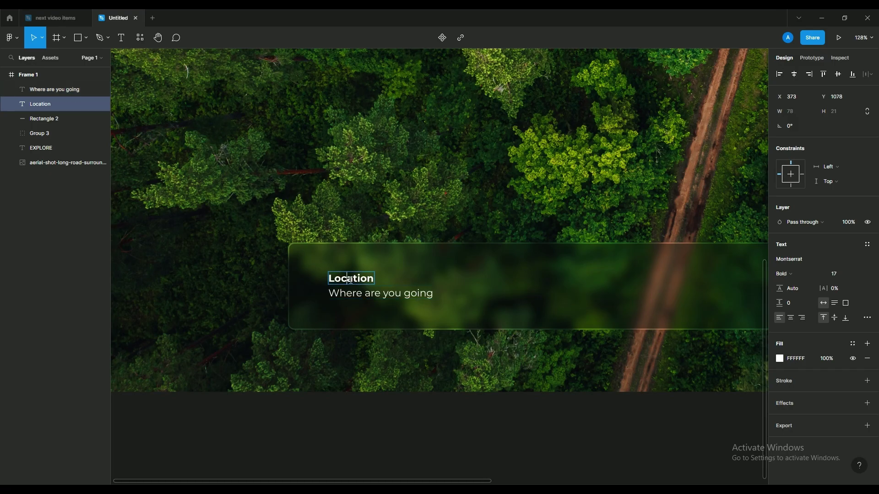
{"action": "left_click", "coordinate": [389, 296]}
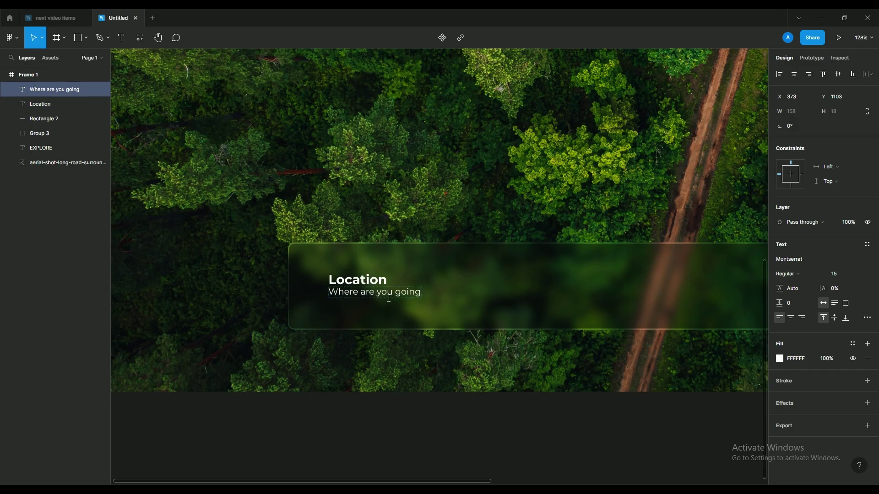
{"action": "left_click", "coordinate": [394, 376]}
{"action": "left_click_drag", "start_coordinate": [400, 294], "coordinate": [400, 298]}
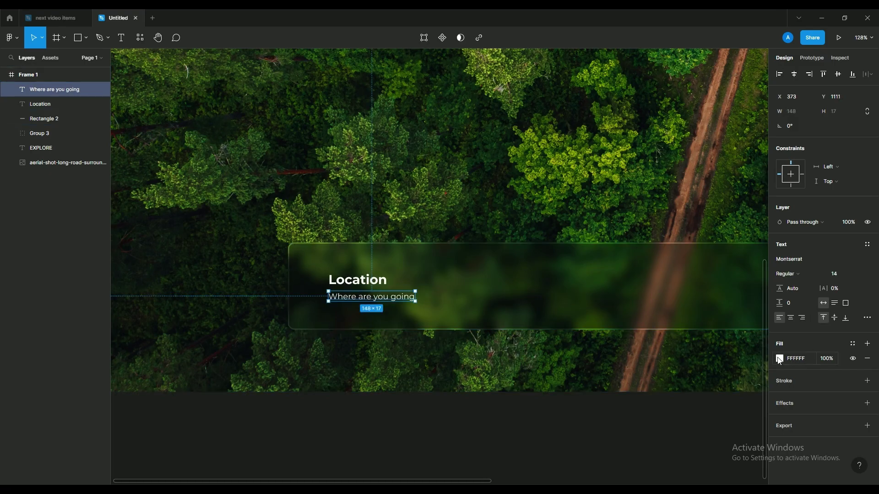
- Change the "Where are you going" line's fill to grey 818181 and group it with the Location title
{"action": "left_click", "coordinate": [779, 359]}
{"action": "left_click_drag", "start_coordinate": [663, 275], "coordinate": [648, 307]}
{"action": "key", "text": "Escape"}
{"action": "left_click", "coordinate": [366, 297]}
{"action": "left_click", "coordinate": [357, 280], "text": "shift"}
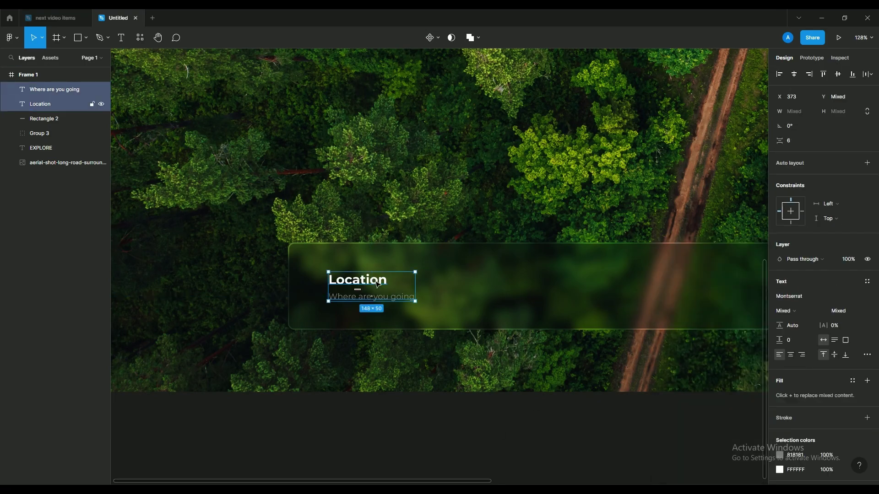
{"action": "key", "text": "ctrl+g"}
- Duplicate the Location group twice to the right at equal spacing along the glass bar
{"action": "scroll", "coordinate": [379, 257], "scroll_direction": "down", "scroll_amount": 3}
{"action": "left_click_drag", "start_coordinate": [387, 236], "coordinate": [570, 237]}
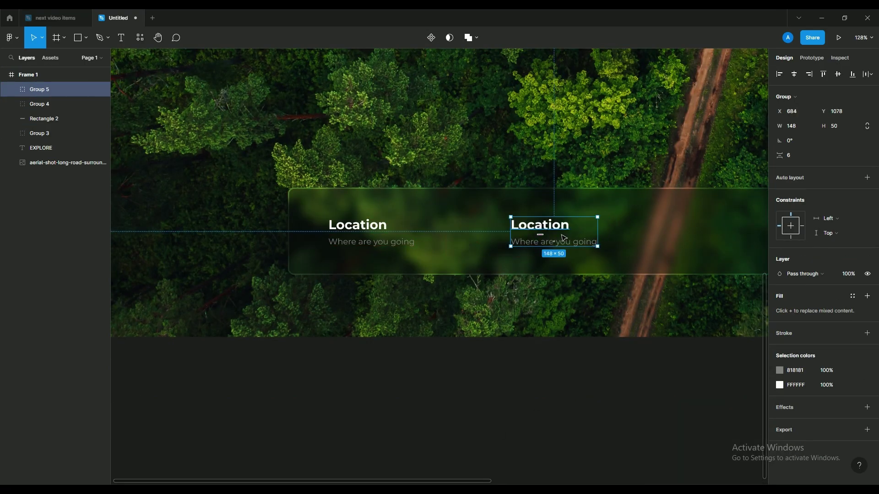
{"action": "key", "text": "ctrl+d"}
{"action": "scroll", "coordinate": [507, 320], "scroll_direction": "down", "scroll_amount": 2}
{"action": "left_click", "coordinate": [506, 320]}
{"action": "scroll", "coordinate": [476, 326], "scroll_direction": "up", "scroll_amount": 2}
{"action": "scroll", "coordinate": [461, 335], "scroll_direction": "down", "scroll_amount": 2}
{"action": "left_click_drag", "start_coordinate": [499, 306], "coordinate": [414, 303]}
- Shift the three Location groups to the right and space them slightly wider apart within the glass bar
{"action": "left_click_drag", "start_coordinate": [226, 263], "coordinate": [249, 263]}
{"action": "left_click_drag", "start_coordinate": [326, 264], "coordinate": [353, 265]}
{"action": "left_click_drag", "start_coordinate": [453, 268], "coordinate": [485, 265]}
{"action": "left_click", "coordinate": [450, 316]}
{"action": "left_click_drag", "start_coordinate": [450, 316], "coordinate": [439, 341]}
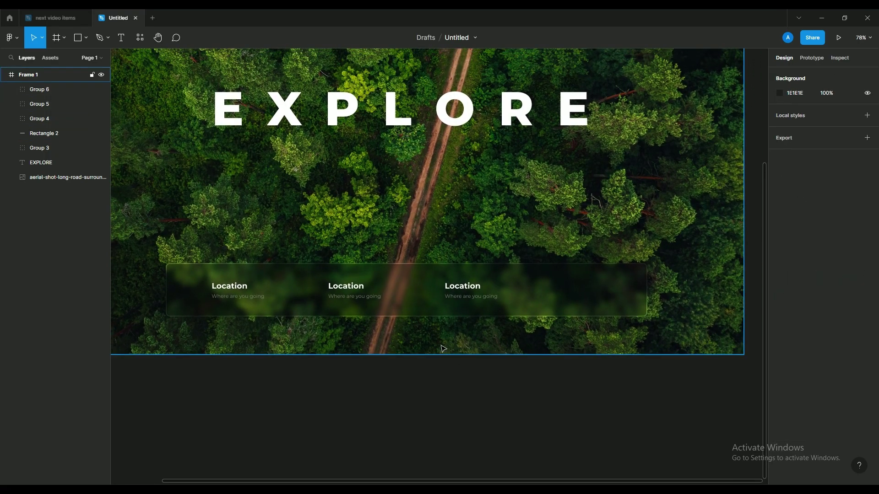
- Change the middle group's title to "Date" and its subtitle to "Where you will go"
{"action": "left_click", "coordinate": [121, 38]}
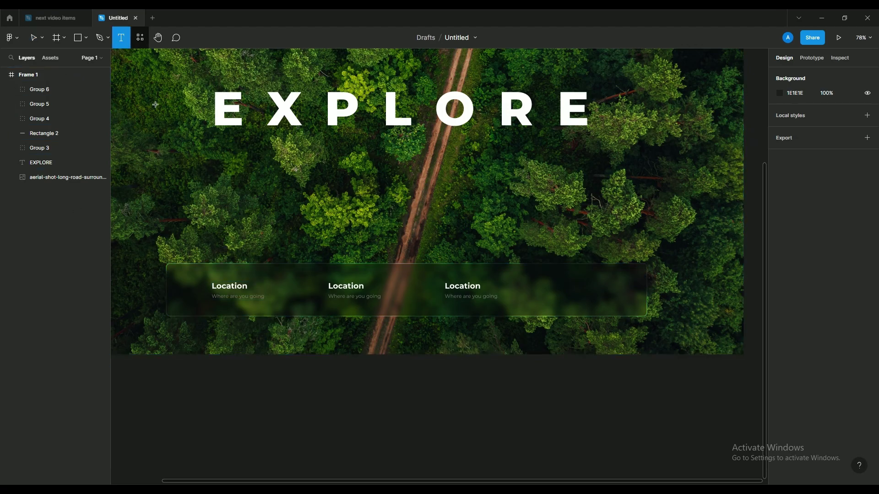
{"action": "left_click", "coordinate": [352, 286]}
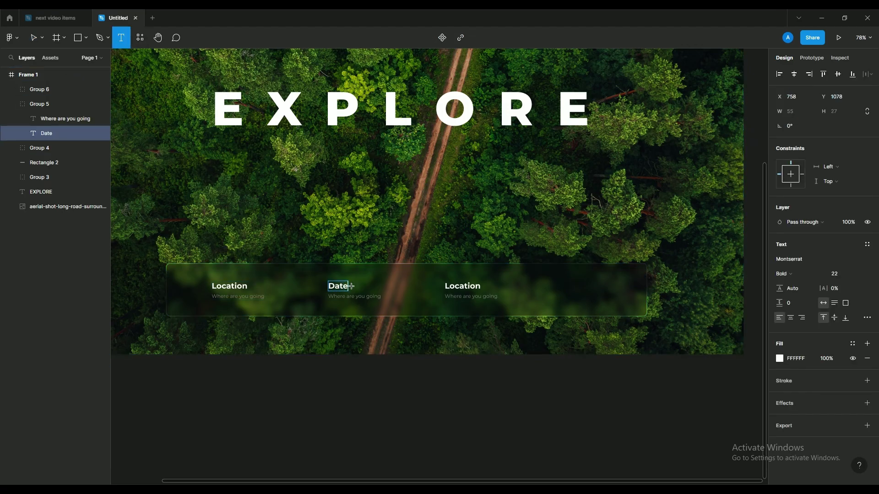
{"action": "scroll", "coordinate": [365, 300], "scroll_direction": "down", "scroll_amount": 1}
{"action": "scroll", "coordinate": [372, 304], "scroll_direction": "up", "scroll_amount": 4}
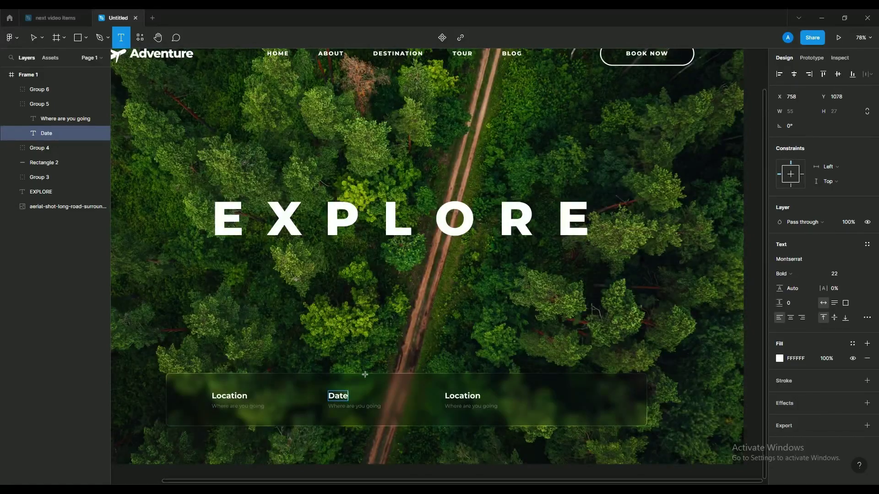
{"action": "scroll", "coordinate": [365, 439], "scroll_direction": "up", "scroll_amount": 5}
{"action": "left_click_drag", "start_coordinate": [314, 350], "coordinate": [436, 361]}
{"action": "type", "text": "you"}
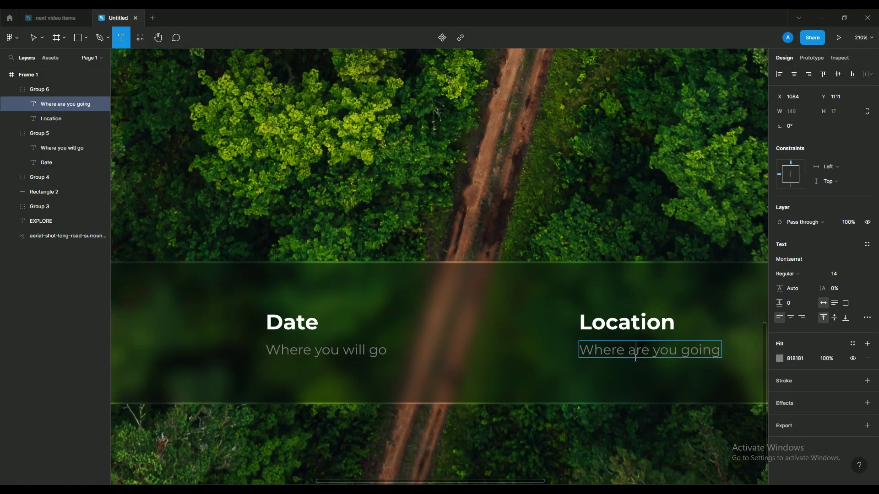
- Change the third group's title to "Guest" and its subtitle to "Number of guest"
{"action": "double_click", "coordinate": [635, 358]}
{"action": "double_click", "coordinate": [626, 332]}
{"action": "type", "text": "Guest"}
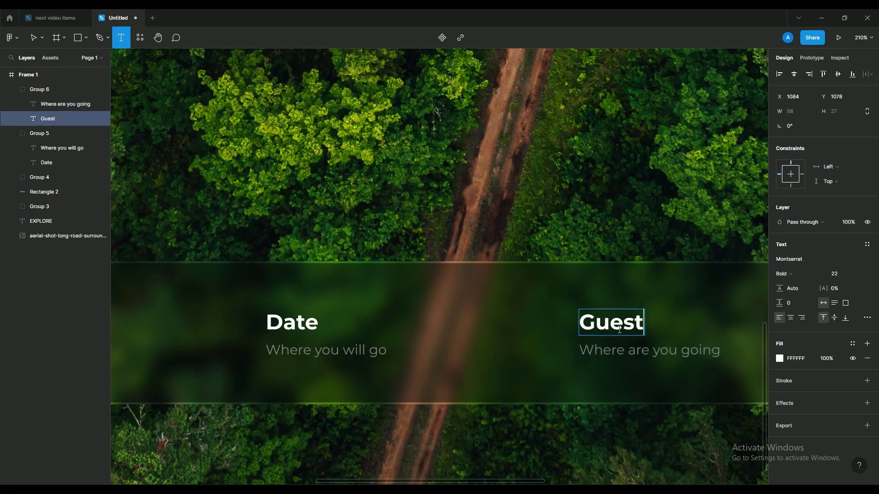
{"action": "double_click", "coordinate": [597, 352]}
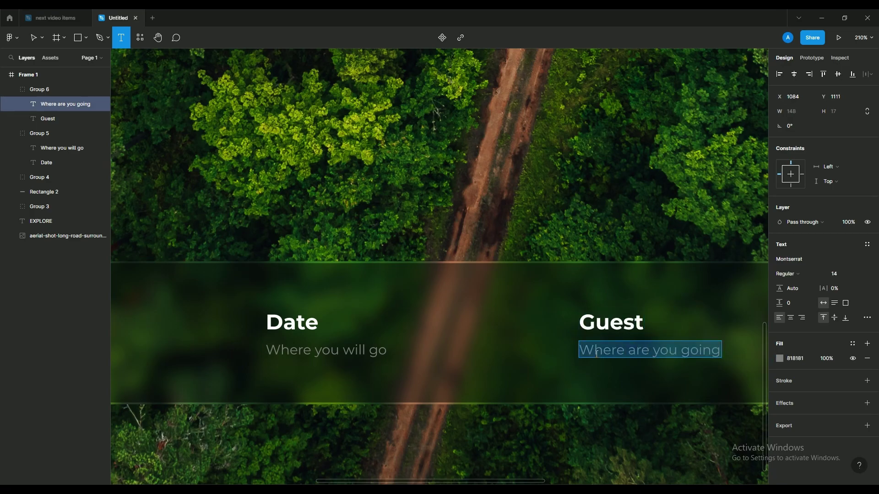
{"action": "type", "text": "Number of guid"}
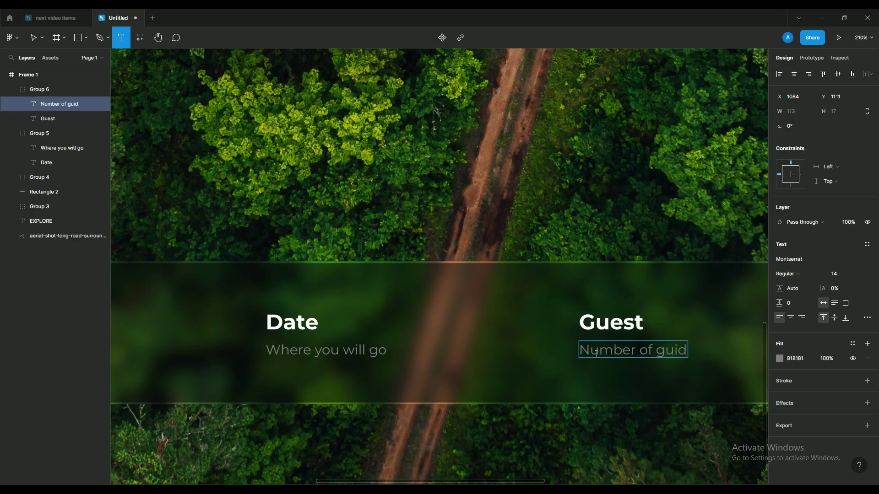
{"action": "left_click", "coordinate": [367, 209]}
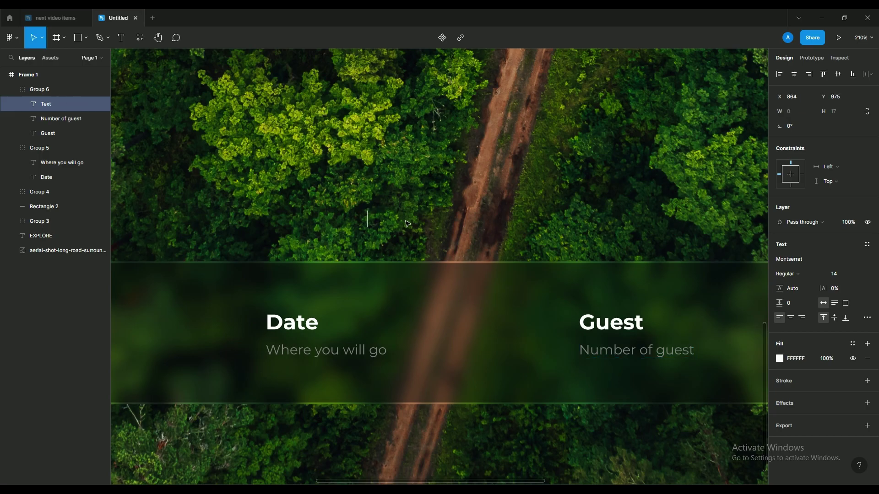
{"action": "key", "text": "shift+0"}
{"action": "left_click", "coordinate": [412, 277]}
- Copy the header's BOOK NOW button and its label into the glass bar, to the right of the Guest group
{"action": "scroll", "coordinate": [413, 276], "scroll_direction": "down", "scroll_amount": 5}
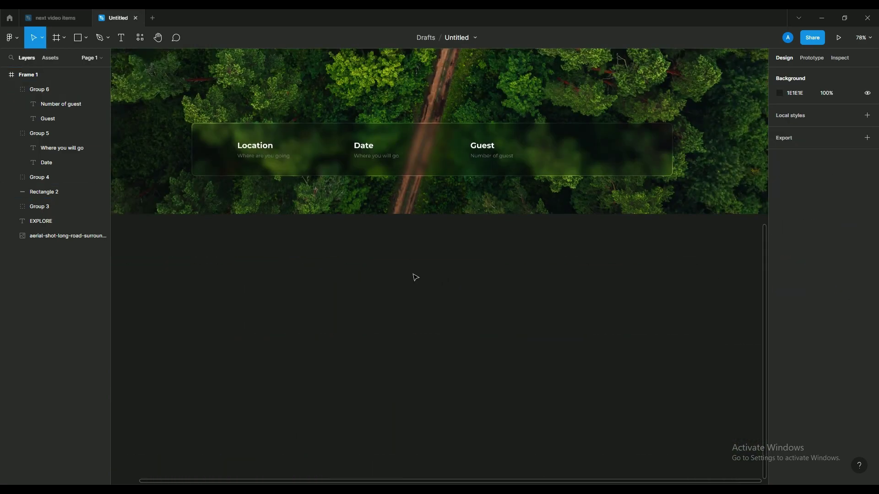
{"action": "left_click_drag", "start_coordinate": [473, 150], "coordinate": [434, 269]}
{"action": "left_click", "coordinate": [535, 106]}
{"action": "double_click", "coordinate": [535, 106]}
{"action": "left_click", "coordinate": [557, 108], "text": "shift"}
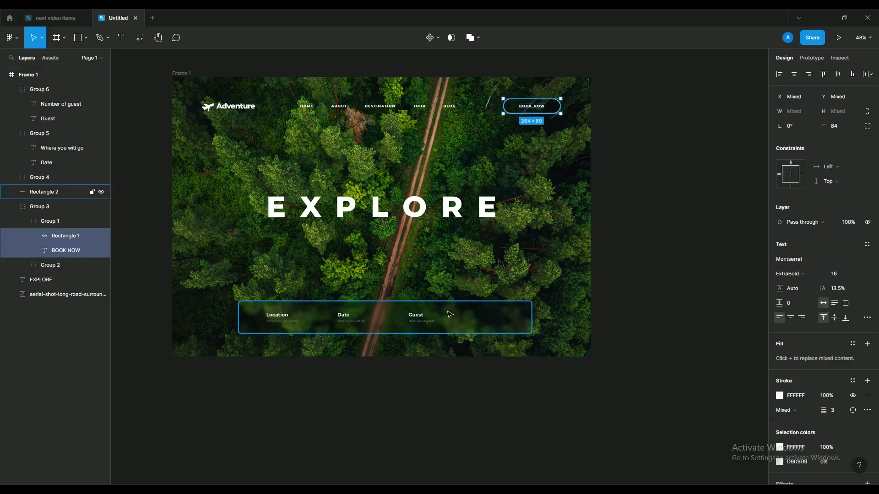
{"action": "left_click", "coordinate": [478, 393]}
{"action": "scroll", "coordinate": [485, 380], "scroll_direction": "up", "scroll_amount": 5, "text": "ctrl"}
{"action": "left_click_drag", "start_coordinate": [464, 274], "coordinate": [535, 221]}
- Resize the copied button to about 208 by 55 and fit its BOOK NOW label on one line at size 13
{"action": "left_click_drag", "start_coordinate": [587, 213], "coordinate": [555, 214]}
{"action": "key", "text": "Escape"}
{"action": "left_click", "coordinate": [490, 219]}
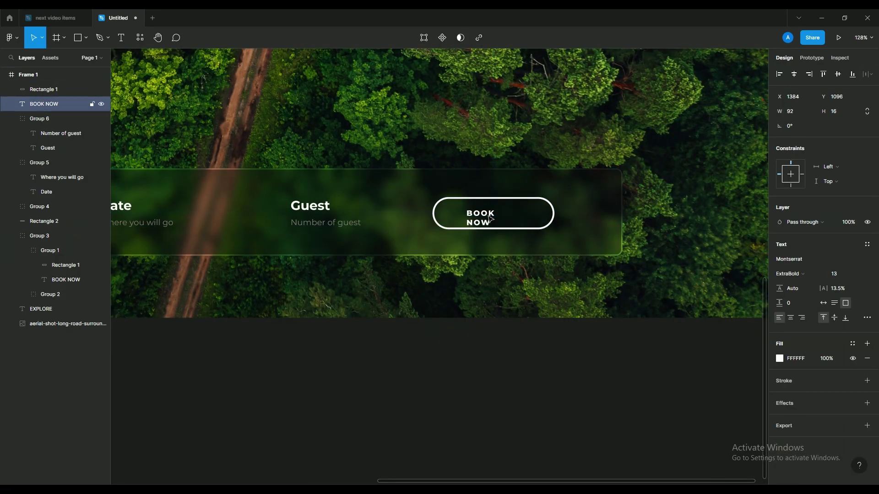
{"action": "left_click", "coordinate": [490, 219]}
- Fill the copied button's rectangle with white FFFFFF at 100% opacity and remove its stroke
{"action": "left_click", "coordinate": [779, 296]}
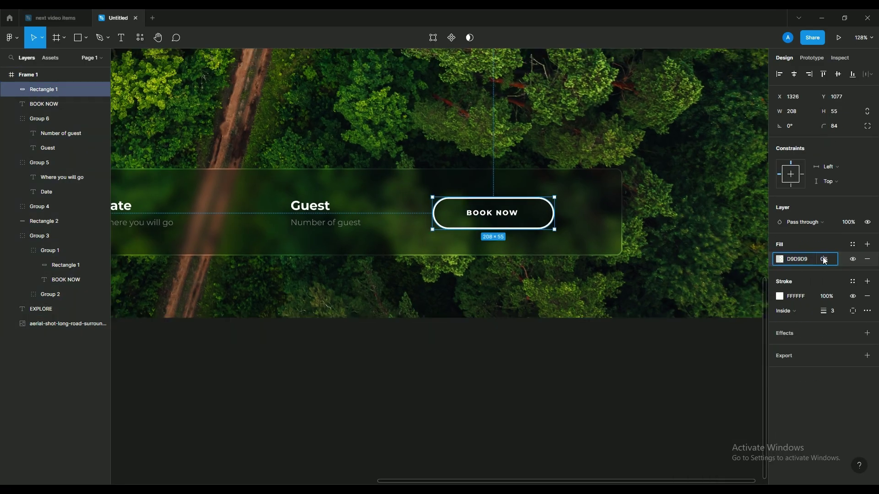
{"action": "left_click", "coordinate": [822, 257]}
{"action": "type", "text": "100"}
{"action": "key", "text": "Return"}
{"action": "left_click", "coordinate": [779, 259]}
{"action": "left_click_drag", "start_coordinate": [740, 296], "coordinate": [657, 254]}
{"action": "left_click", "coordinate": [781, 297]}
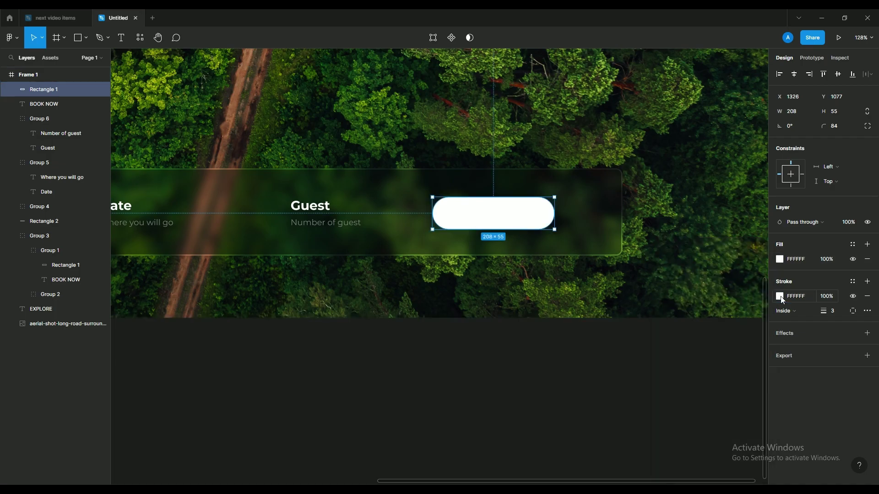
{"action": "left_click", "coordinate": [867, 296]}
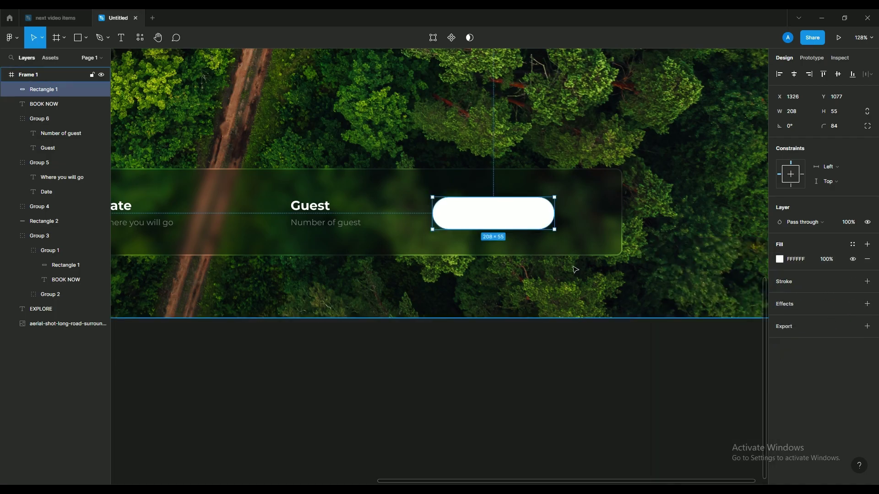
- Place the copied BOOK NOW text above the white button rectangle in the layer order
{"action": "double_click", "coordinate": [499, 217]}
{"action": "key", "text": "Escape"}
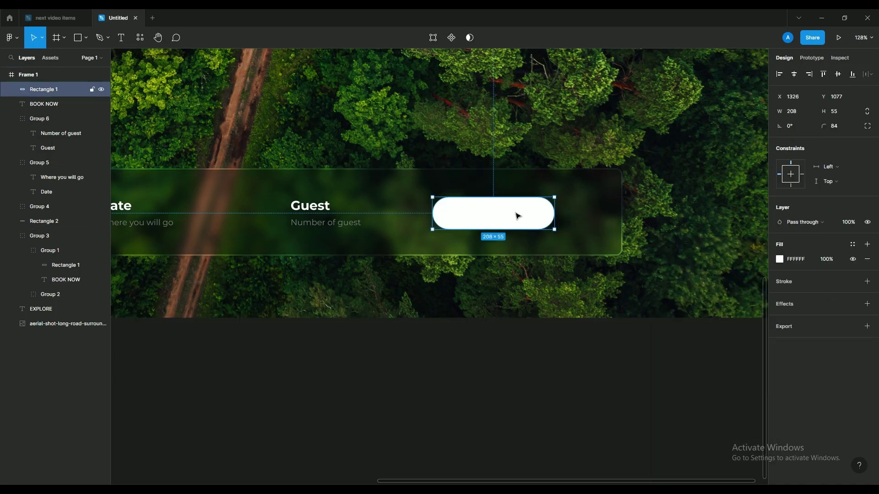
{"action": "key", "text": "["}
{"action": "left_click", "coordinate": [514, 214], "text": "shift"}
{"action": "key", "text": "]"}
{"action": "left_click", "coordinate": [488, 341]}
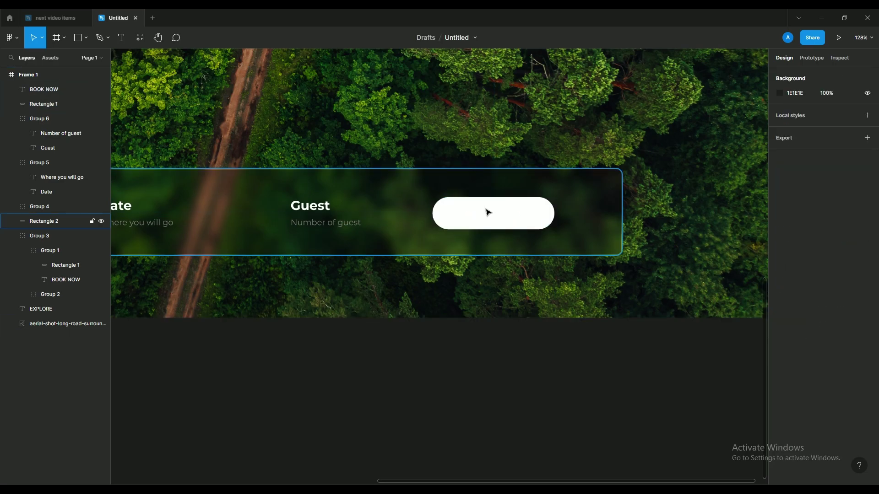
- Change the white button's label to "EXPLORE NOW" in black 000000 at size 14 and position it within the button
{"action": "left_click", "coordinate": [493, 213]}
{"action": "left_click", "coordinate": [775, 358]}
{"action": "key", "text": "Escape"}
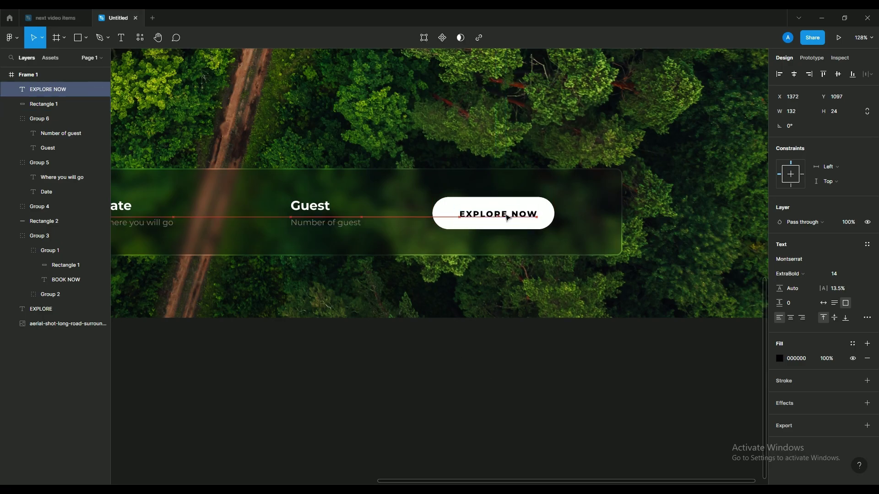
{"action": "left_click", "coordinate": [545, 339]}
{"action": "left_click_drag", "start_coordinate": [504, 218], "coordinate": [468, 297]}
- Enlarge the EXPLORE headline to size 149 and center it horizontally in the frame
{"action": "scroll", "coordinate": [522, 307], "scroll_direction": "down", "scroll_amount": 5}
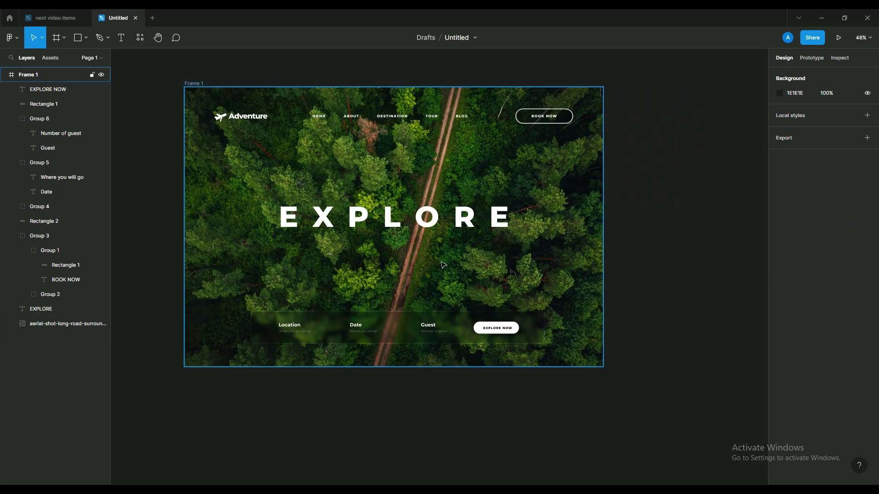
{"action": "left_click", "coordinate": [427, 220]}
{"action": "key", "text": "ctrl+shift+period"}
{"action": "key", "text": "ctrl+shift+period"}
{"action": "key", "text": "ctrl+shift+period"}
{"action": "key", "text": "ctrl+shift+period"}
{"action": "key", "text": "ctrl+shift+period"}
{"action": "key", "text": "ctrl+shift+period"}
{"action": "key", "text": "ctrl+shift+period"}
{"action": "key", "text": "ctrl+shift+period"}
{"action": "key", "text": "ctrl+shift+period"}
{"action": "key", "text": "ctrl+shift+period"}
{"action": "key", "text": "ctrl+shift+period"}
{"action": "key", "text": "ctrl+shift+period"}
{"action": "key", "text": "ctrl+shift+period"}
{"action": "key", "text": "ctrl+shift+period"}
{"action": "key", "text": "ctrl+shift+period"}
{"action": "key", "text": "ctrl+shift+period"}
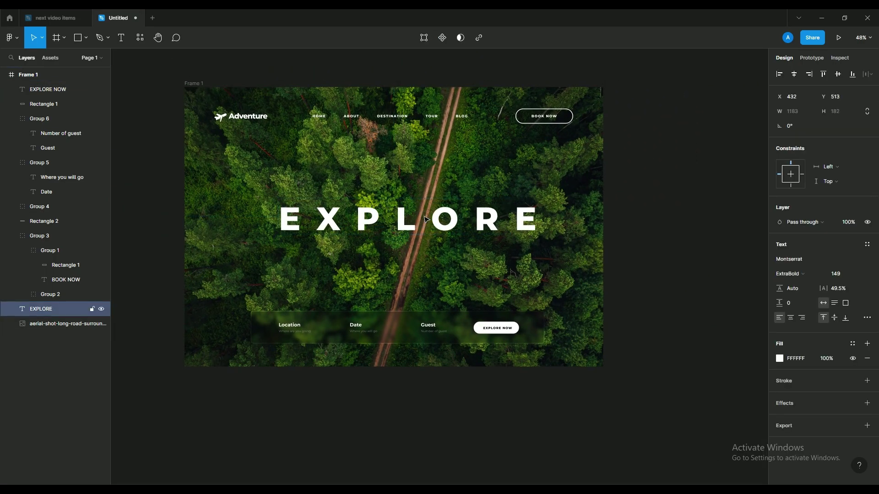
{"action": "left_click", "coordinate": [794, 74]}
{"action": "left_click", "coordinate": [656, 177]}
{"action": "left_click_drag", "start_coordinate": [656, 176], "coordinate": [636, 199]}
- Copy the text THE WORLD WITH US from the next video items file and place it beneath the EXPLORE headline
{"action": "left_click", "coordinate": [55, 18]}
{"action": "scroll", "coordinate": [302, 339], "scroll_direction": "down", "scroll_amount": 2}
{"action": "left_click", "coordinate": [299, 367]}
{"action": "key", "text": "ctrl+c"}
{"action": "left_click", "coordinate": [118, 18]}
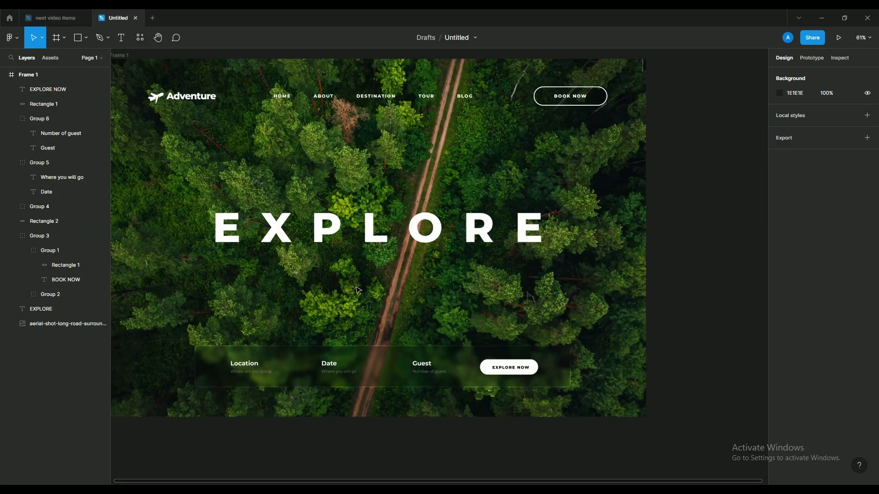
{"action": "scroll", "coordinate": [403, 239], "scroll_direction": "up", "scroll_amount": 3}
{"action": "key", "text": "ctrl+v"}
{"action": "left_click_drag", "start_coordinate": [403, 237], "coordinate": [394, 275]}
- Fill the tagline with the headline's white FFFFFF, set its letter spacing to 88.5% and widen its box to 1320
{"action": "key", "text": "i"}
{"action": "left_click", "coordinate": [383, 224]}
{"action": "left_click_drag", "start_coordinate": [827, 292], "coordinate": [878, 292]}
{"action": "left_click_drag", "start_coordinate": [583, 284], "coordinate": [711, 284]}
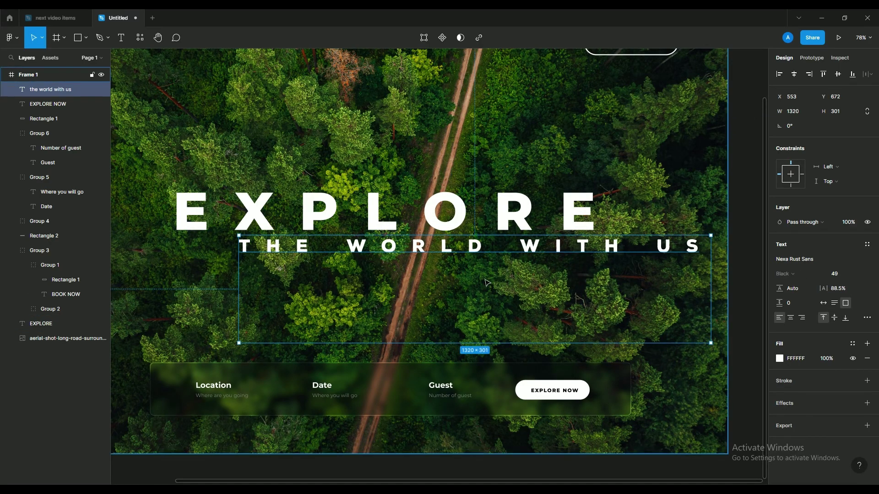
- Align the tagline with the start of the EXPLORE headline and reduce its font size to 35
{"action": "scroll", "coordinate": [480, 278], "scroll_direction": "down", "scroll_amount": 1}
{"action": "left_click_drag", "start_coordinate": [489, 261], "coordinate": [441, 262]}
{"action": "key", "text": "ctrl+shift+comma"}
{"action": "key", "text": "ctrl+shift+comma"}
{"action": "key", "text": "ctrl+shift+comma"}
{"action": "key", "text": "ctrl+shift+comma"}
{"action": "key", "text": "ctrl+shift+comma"}
{"action": "key", "text": "ctrl+shift+comma"}
{"action": "key", "text": "ctrl+shift+comma"}
{"action": "key", "text": "ctrl+shift+comma"}
{"action": "key", "text": "ctrl+shift+comma"}
{"action": "key", "text": "ctrl+shift+comma"}
{"action": "key", "text": "ctrl+shift+comma"}
{"action": "key", "text": "ctrl+shift+comma"}
{"action": "key", "text": "ctrl+shift+comma"}
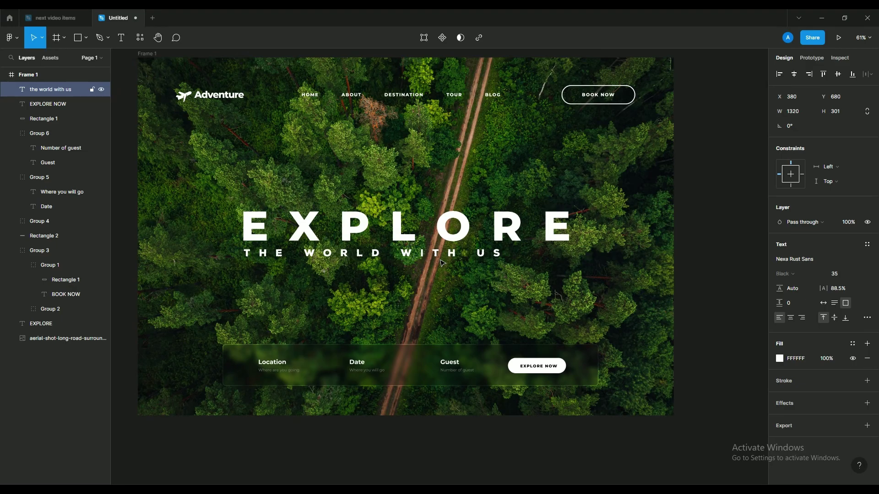
- Increase the tagline's letter spacing until THE WORLD WITH US spans the width of the EXPLORE headline
{"action": "left_click_drag", "start_coordinate": [824, 288], "coordinate": [853, 289]}
{"action": "left_click", "coordinate": [706, 308]}
{"action": "left_click", "coordinate": [567, 253]}
{"action": "left_click_drag", "start_coordinate": [612, 331], "coordinate": [572, 257]}
{"action": "left_click", "coordinate": [693, 287]}
{"action": "scroll", "coordinate": [429, 250], "scroll_direction": "down", "scroll_amount": 1}
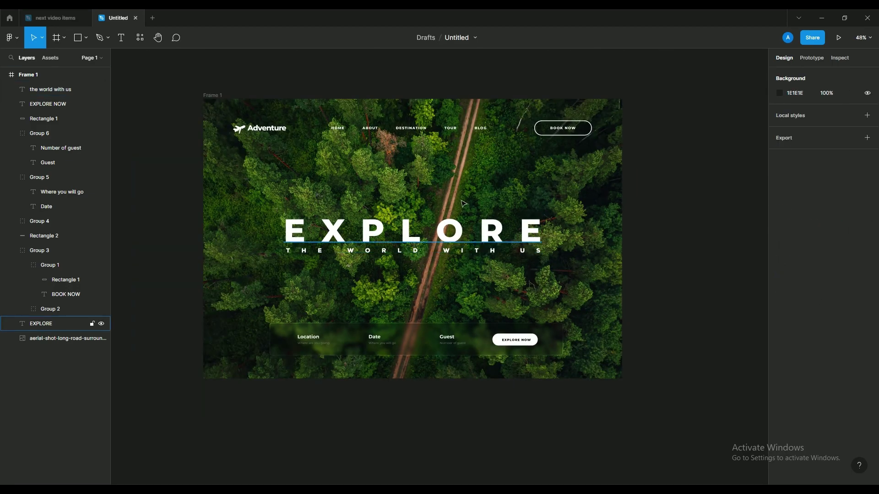
{"action": "left_click_drag", "start_coordinate": [429, 250], "coordinate": [437, 262]}
{"action": "scroll", "coordinate": [632, 308], "scroll_direction": "up", "scroll_amount": 1}
{"action": "left_click_drag", "start_coordinate": [434, 208], "coordinate": [493, 215]}
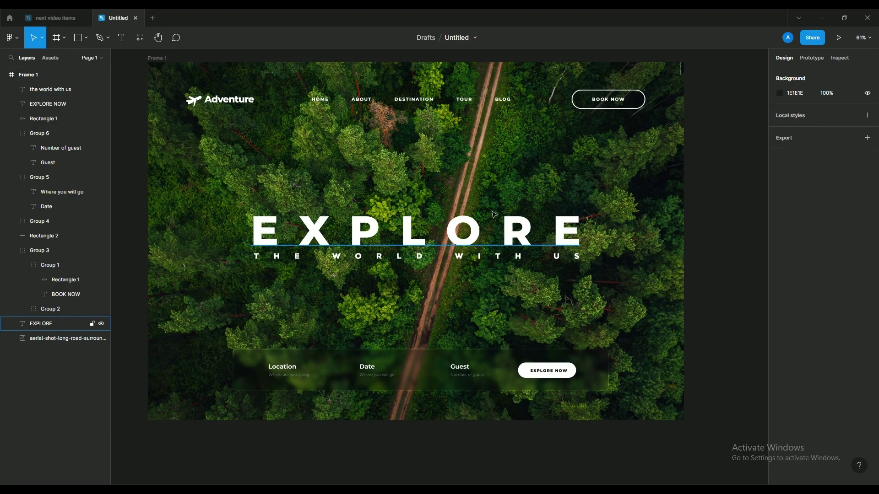
{"action": "scroll", "coordinate": [703, 273], "scroll_direction": "down", "scroll_amount": 3}
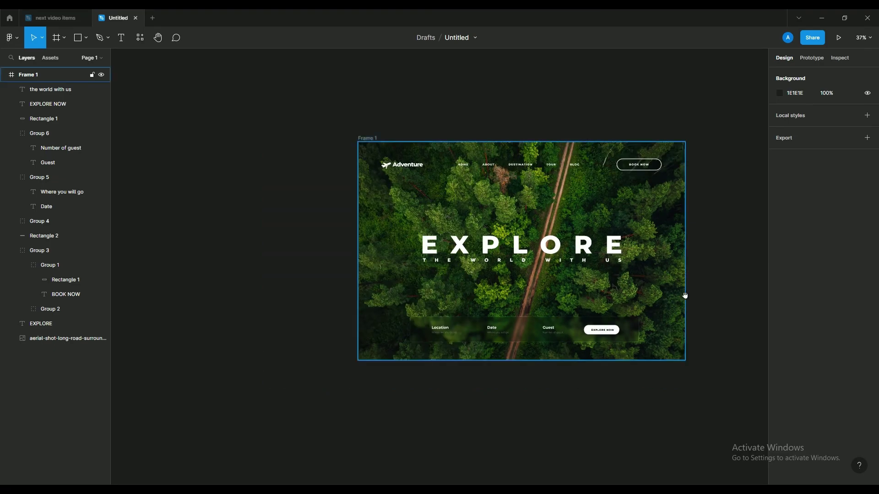
{"action": "scroll", "coordinate": [687, 293], "scroll_direction": "right", "scroll_amount": 3}
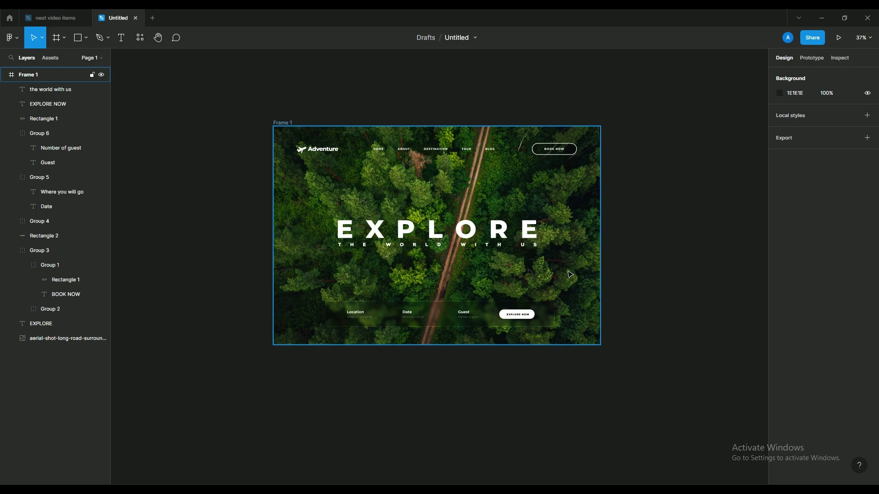
{"action": "scroll", "coordinate": [395, 202], "scroll_direction": "down", "scroll_amount": 2, "text": "ctrl"}
{"action": "scroll", "coordinate": [488, 230], "scroll_direction": "down", "scroll_amount": 1}
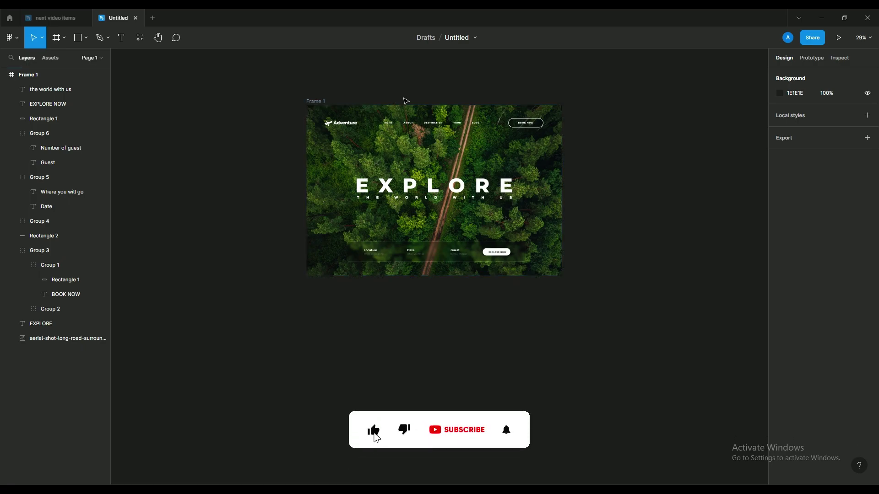
- Extend Frame 1 downward to make a blank white section below the forest hero photo
{"action": "left_click", "coordinate": [33, 339]}
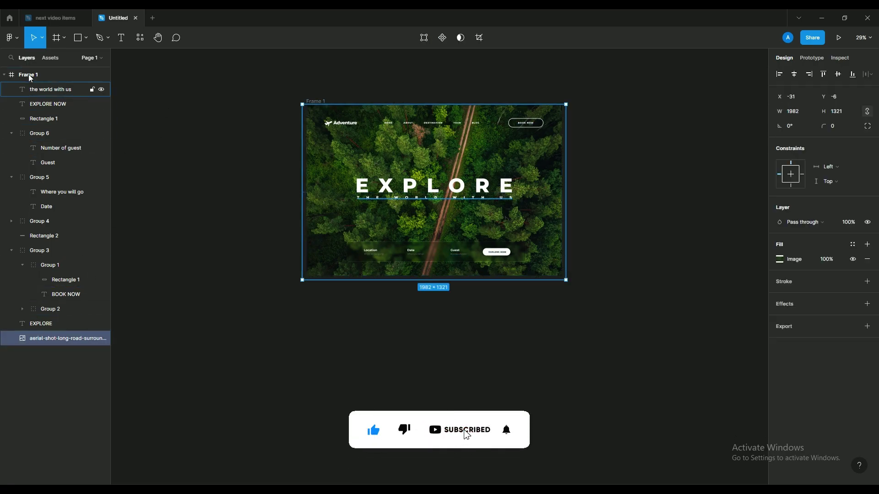
{"action": "left_click", "coordinate": [30, 76]}
{"action": "left_click_drag", "start_coordinate": [430, 275], "coordinate": [434, 439]}
{"action": "left_click", "coordinate": [573, 308]}
{"action": "left_click_drag", "start_coordinate": [535, 196], "coordinate": [484, 300]}
- Move the TRAVEL EXPERIENCE WITH A POSITIVE IMPACT text from the next video items file into the white section at X 304, Y 1610
{"action": "scroll", "coordinate": [390, 265], "scroll_direction": "up", "scroll_amount": 2}
{"action": "left_click_drag", "start_coordinate": [388, 266], "coordinate": [397, 245]}
{"action": "left_click", "coordinate": [40, 18]}
{"action": "double_click", "coordinate": [288, 348]}
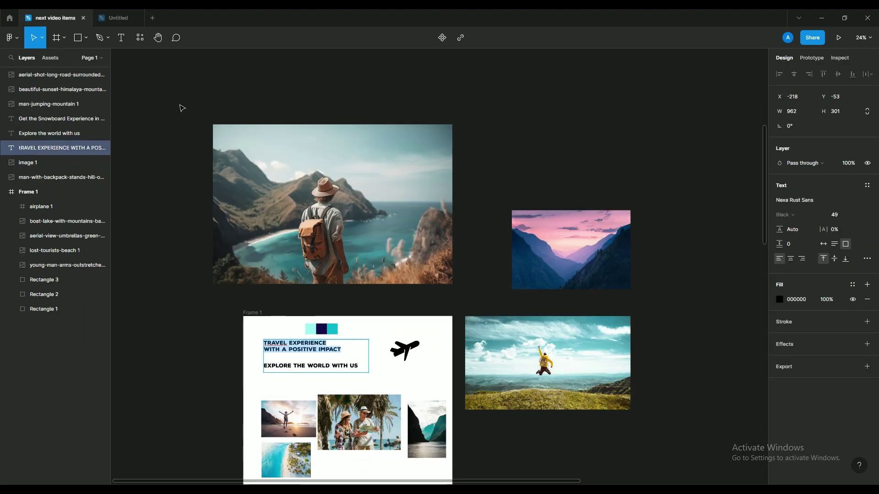
{"action": "left_click", "coordinate": [120, 18]}
{"action": "scroll", "coordinate": [362, 279], "scroll_direction": "up", "scroll_amount": 1}
{"action": "scroll", "coordinate": [362, 289], "scroll_direction": "down", "scroll_amount": 2}
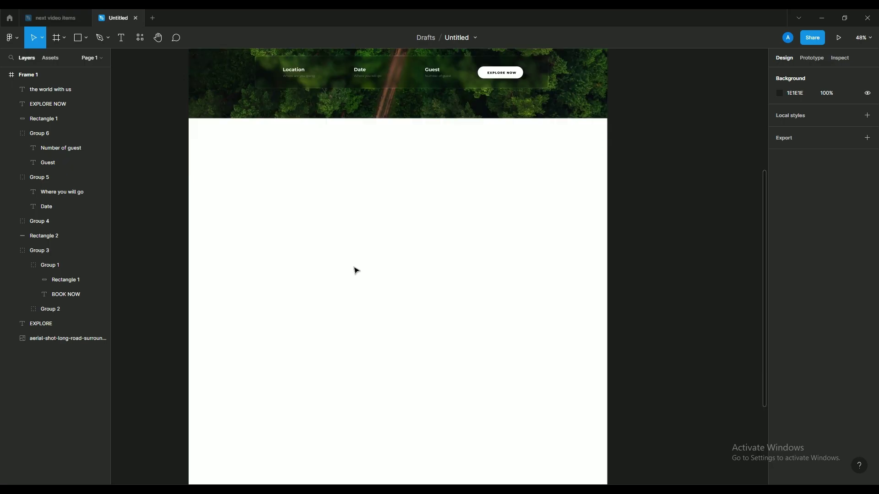
{"action": "key", "text": "ctrl+v"}
{"action": "left_click_drag", "start_coordinate": [393, 199], "coordinate": [311, 202]}
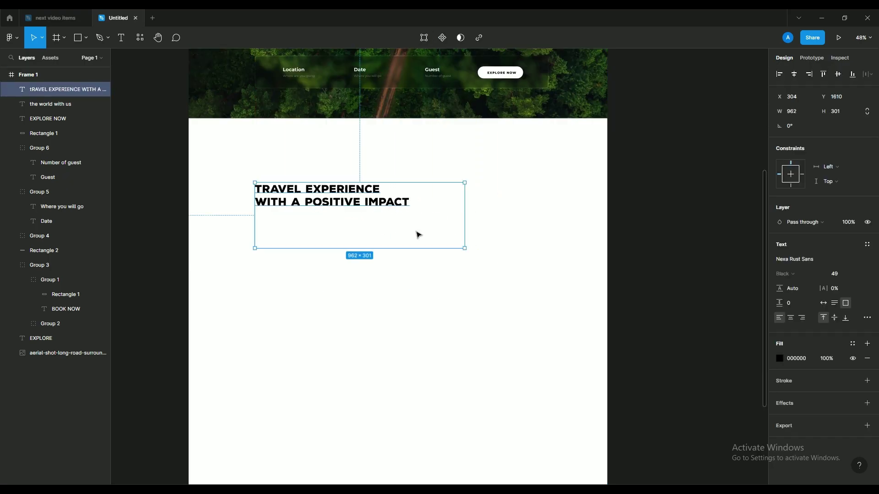
- Narrow the new heading's text box to 454 × 285 and reduce its font size to 35
{"action": "left_click_drag", "start_coordinate": [462, 247], "coordinate": [351, 245]}
{"action": "key", "text": "ctrl+shift+comma"}
{"action": "key", "text": "ctrl+shift+comma"}
{"action": "key", "text": "ctrl+shift+comma"}
{"action": "key", "text": "ctrl+shift+comma"}
{"action": "key", "text": "ctrl+shift+comma"}
{"action": "key", "text": "ctrl+shift+comma"}
{"action": "key", "text": "ctrl+shift+comma"}
{"action": "key", "text": "ctrl+shift+comma"}
{"action": "key", "text": "ctrl+shift+comma"}
{"action": "key", "text": "ctrl+shift+comma"}
{"action": "key", "text": "ctrl+shift+comma"}
{"action": "key", "text": "ctrl+shift+comma"}
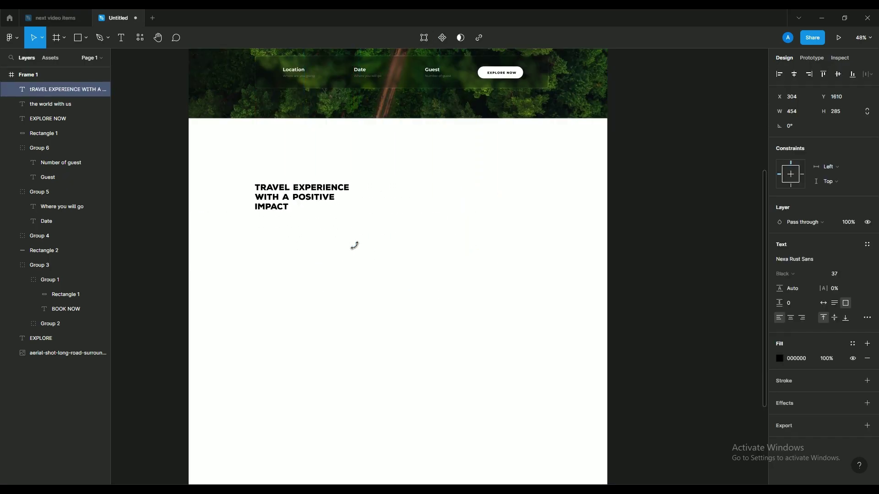
{"action": "left_click", "coordinate": [868, 319]}
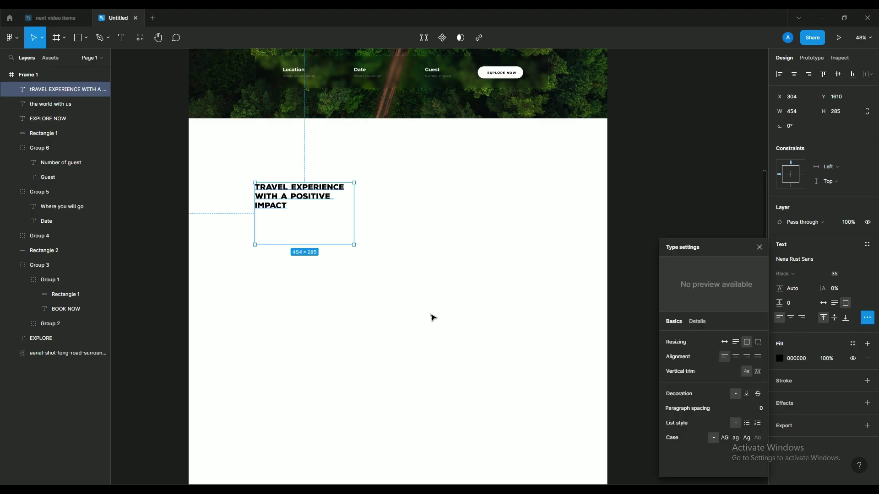
{"action": "left_click", "coordinate": [435, 322]}
- Draw a rectangle about 398 × 584 beside the heading and duplicate it twice to form a row of three placeholders
{"action": "scroll", "coordinate": [349, 220], "scroll_direction": "up", "scroll_amount": 1}
{"action": "scroll", "coordinate": [349, 219], "scroll_direction": "right", "scroll_amount": 1}
{"action": "key", "text": "r"}
{"action": "left_click_drag", "start_coordinate": [322, 171], "coordinate": [408, 299]}
{"action": "left_click_drag", "start_coordinate": [372, 247], "coordinate": [379, 241]}
{"action": "left_click_drag", "start_coordinate": [377, 251], "coordinate": [469, 249]}
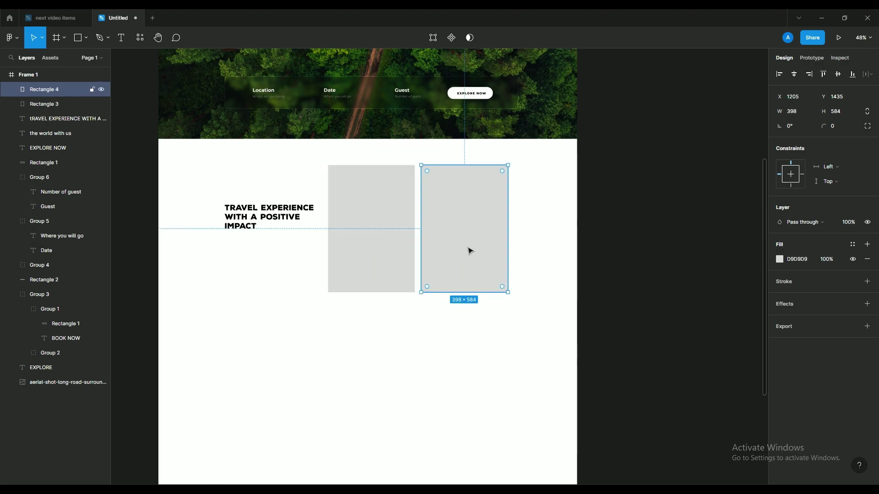
{"action": "key", "text": "ctrl+d"}
- Lower the heading alongside the placeholders and shrink its text box to 454 × 143
{"action": "scroll", "coordinate": [496, 320], "scroll_direction": "up", "scroll_amount": 1}
{"action": "scroll", "coordinate": [496, 320], "scroll_direction": "left", "scroll_amount": 1}
{"action": "left_click", "coordinate": [294, 231]}
{"action": "left_click_drag", "start_coordinate": [298, 226], "coordinate": [298, 236]}
{"action": "left_click", "coordinate": [261, 105], "text": "shift"}
{"action": "left_click", "coordinate": [267, 177]}
{"action": "left_click", "coordinate": [342, 244]}
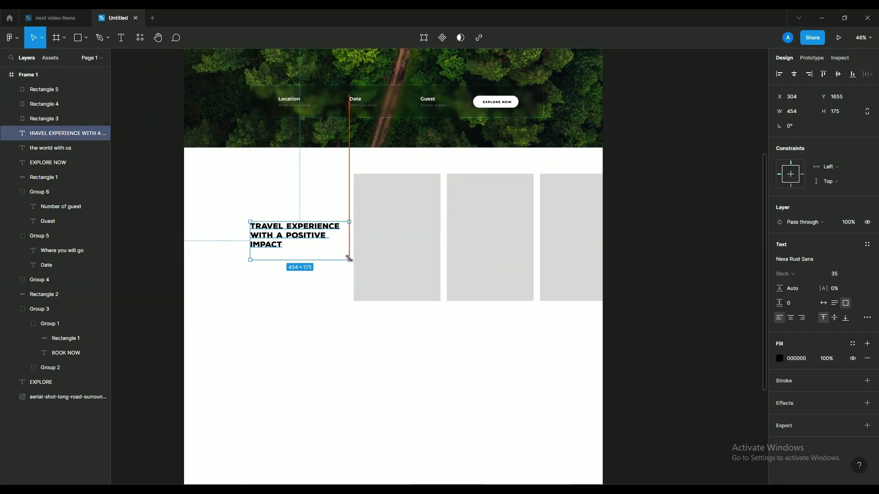
- Break the heading after TRAVEL so that EXPERIENCE starts on its own line
{"action": "left_click", "coordinate": [326, 289]}
{"action": "double_click", "coordinate": [294, 231]}
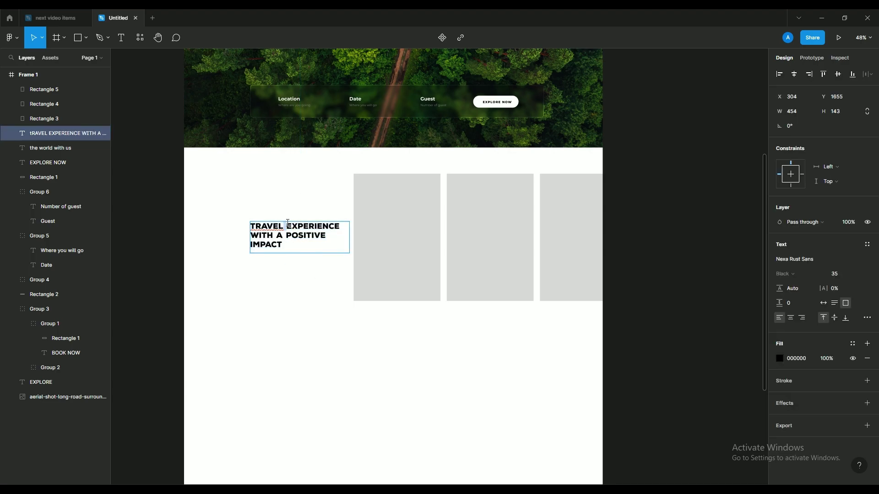
{"action": "left_click", "coordinate": [357, 335]}
{"action": "left_click_drag", "start_coordinate": [417, 246], "coordinate": [401, 269]}
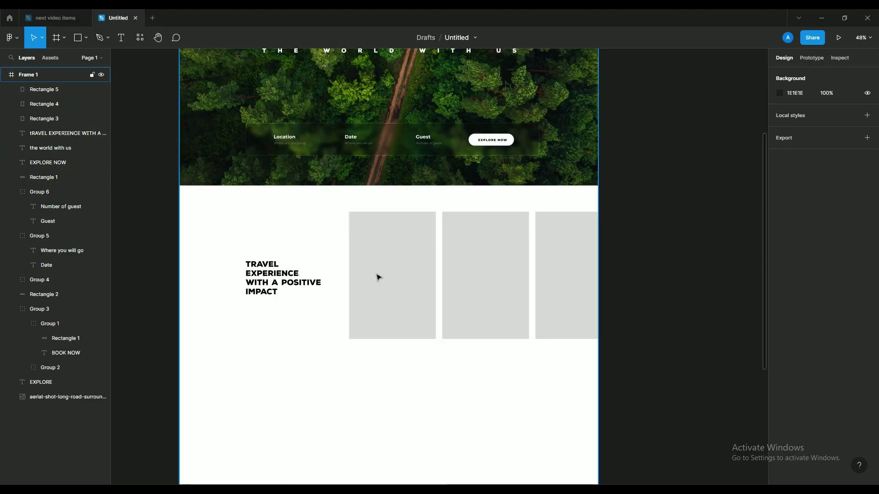
- Place the boat-lake-with-mountains photo over the first placeholder and enlarge it to about 438 × 656 to cover the rectangle
{"action": "key", "text": "ctrl+v"}
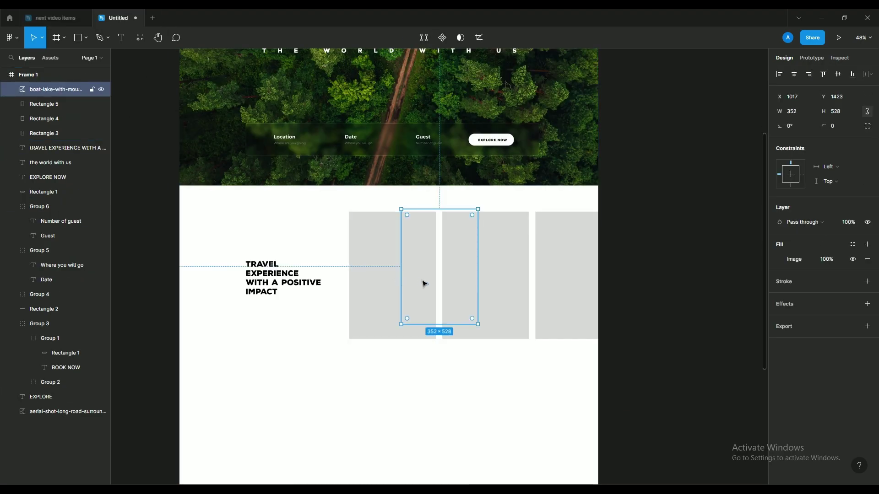
{"action": "left_click_drag", "start_coordinate": [438, 274], "coordinate": [390, 281]}
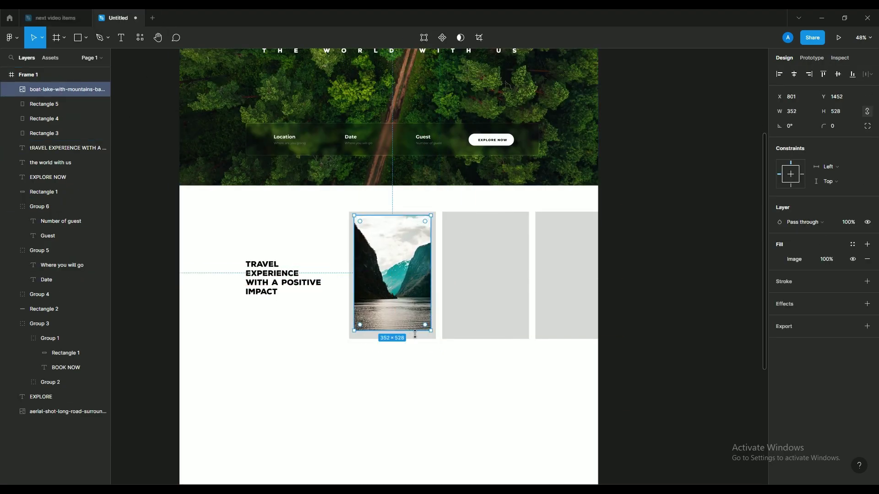
{"action": "scroll", "coordinate": [430, 285], "scroll_direction": "up", "scroll_amount": 5}
{"action": "left_click_drag", "start_coordinate": [434, 383], "coordinate": [464, 426]}
{"action": "left_click_drag", "start_coordinate": [273, 139], "coordinate": [264, 126]}
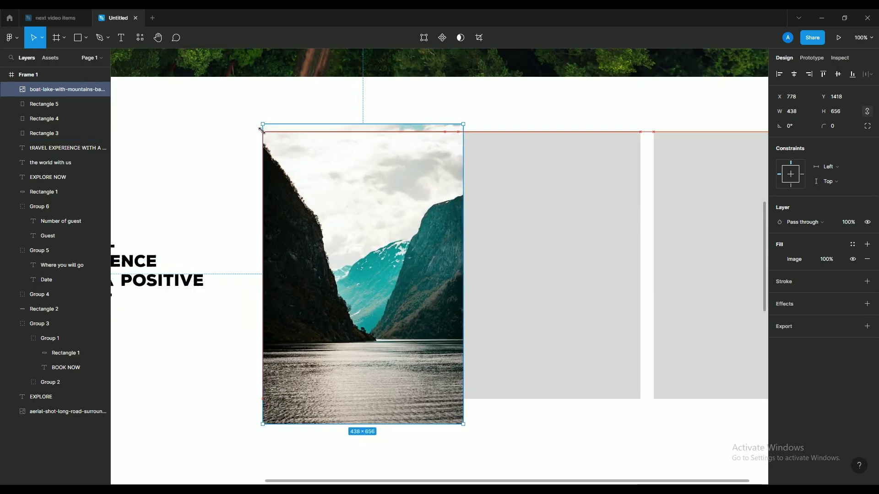
- Mask the mountain lake photo with the first placeholder rectangle
{"action": "left_click_drag", "start_coordinate": [322, 202], "coordinate": [308, 194]}
{"action": "left_click_drag", "start_coordinate": [230, 185], "coordinate": [316, 247]}
{"action": "right_click", "coordinate": [332, 254]}
{"action": "left_click_drag", "start_coordinate": [221, 355], "coordinate": [316, 408]}
{"action": "right_click", "coordinate": [322, 332]}
{"action": "left_click", "coordinate": [362, 361]}
{"action": "scroll", "coordinate": [383, 349], "scroll_direction": "down", "scroll_amount": 5}
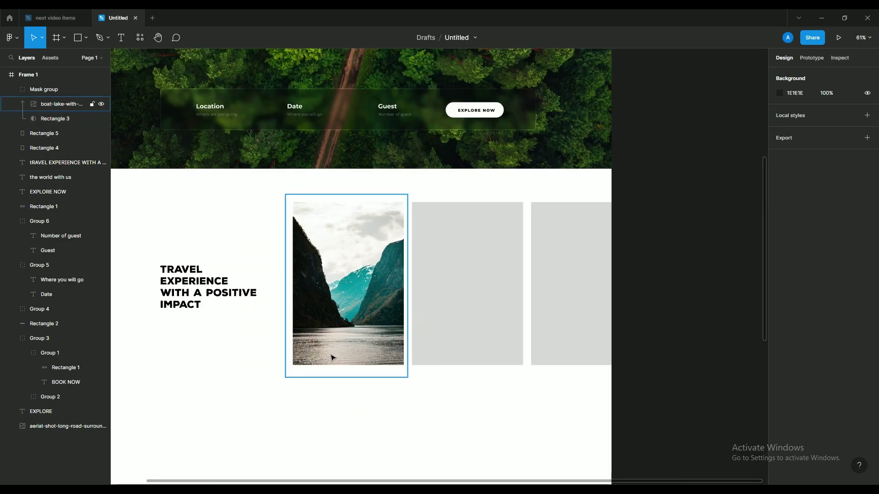
- Copy the photo of the man with outstretched arms from the next video items file and place it over the second placeholder
{"action": "left_click", "coordinate": [66, 14]}
{"action": "left_click", "coordinate": [289, 419]}
{"action": "key", "text": "ctrl+c"}
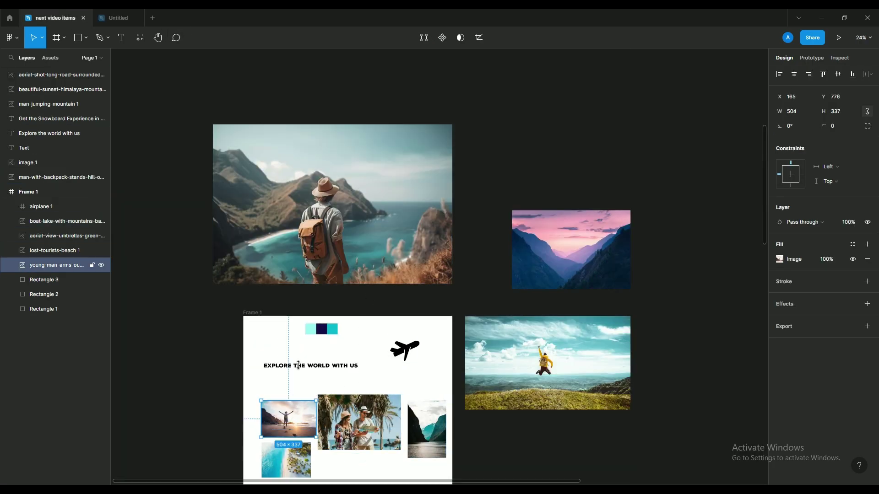
{"action": "left_click", "coordinate": [118, 17]}
{"action": "key", "text": "ctrl+v"}
{"action": "left_click_drag", "start_coordinate": [455, 279], "coordinate": [504, 309]}
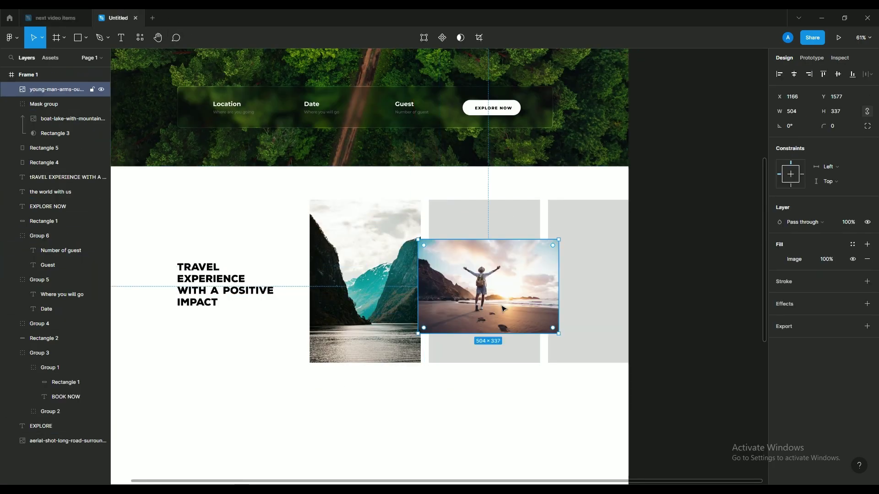
- Enlarge the outstretched-arms photo to cover the second placeholder and mask it with that rectangle
{"action": "left_click_drag", "start_coordinate": [489, 239], "coordinate": [497, 199]}
{"action": "mouse_move", "coordinate": [488, 334]}
{"action": "left_mouse_down"}
{"action": "mouse_move", "coordinate": [488, 363]}
{"action": "mouse_move", "coordinate": [486, 342]}
{"action": "left_mouse_up"}
{"action": "left_click_drag", "start_coordinate": [498, 399], "coordinate": [490, 348]}
{"action": "right_click", "coordinate": [496, 328]}
{"action": "left_click", "coordinate": [509, 360]}
{"action": "left_click", "coordinate": [476, 389]}
{"action": "scroll", "coordinate": [489, 348], "scroll_direction": "down", "scroll_amount": 2}
{"action": "scroll", "coordinate": [490, 350], "scroll_direction": "up", "scroll_amount": 3}
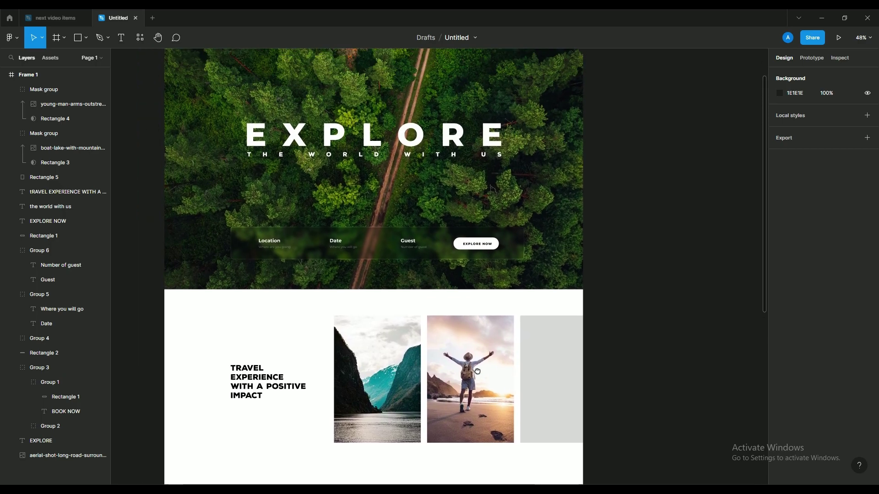
- Copy the lost-tourists-beach photo from the next video items file and place it over the third placeholder
{"action": "scroll", "coordinate": [491, 350], "scroll_direction": "right", "scroll_amount": 2}
{"action": "left_click", "coordinate": [55, 18]}
{"action": "scroll", "coordinate": [348, 298], "scroll_direction": "down", "scroll_amount": 3}
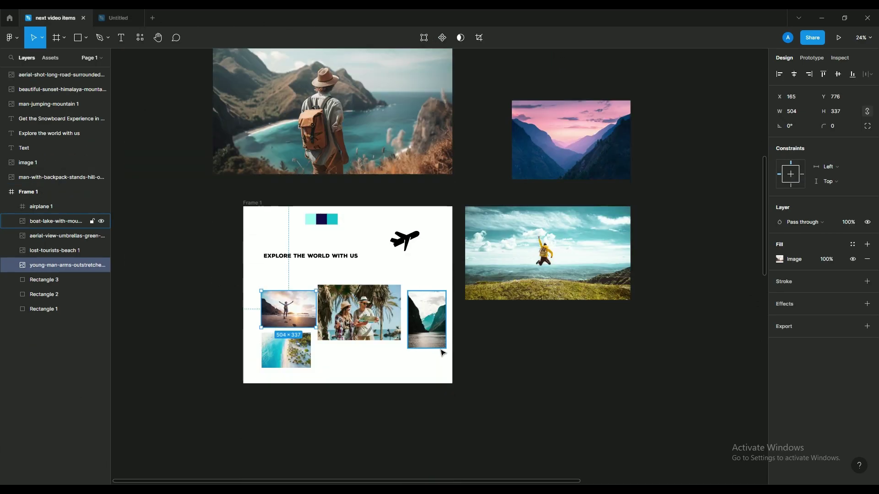
{"action": "left_click", "coordinate": [369, 321]}
{"action": "left_click", "coordinate": [121, 21]}
{"action": "key", "text": "ctrl+v"}
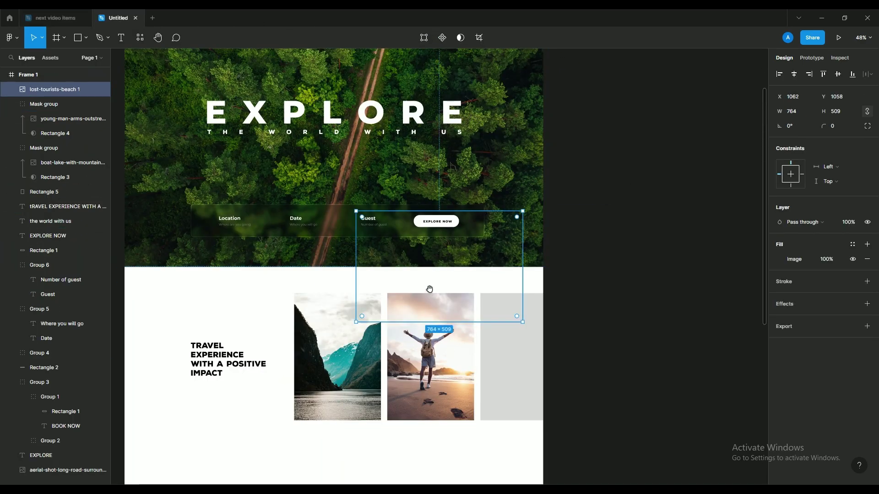
{"action": "scroll", "coordinate": [412, 275], "scroll_direction": "down", "scroll_amount": 3}
{"action": "scroll", "coordinate": [412, 274], "scroll_direction": "right", "scroll_amount": 2}
{"action": "left_click_drag", "start_coordinate": [369, 199], "coordinate": [471, 297]}
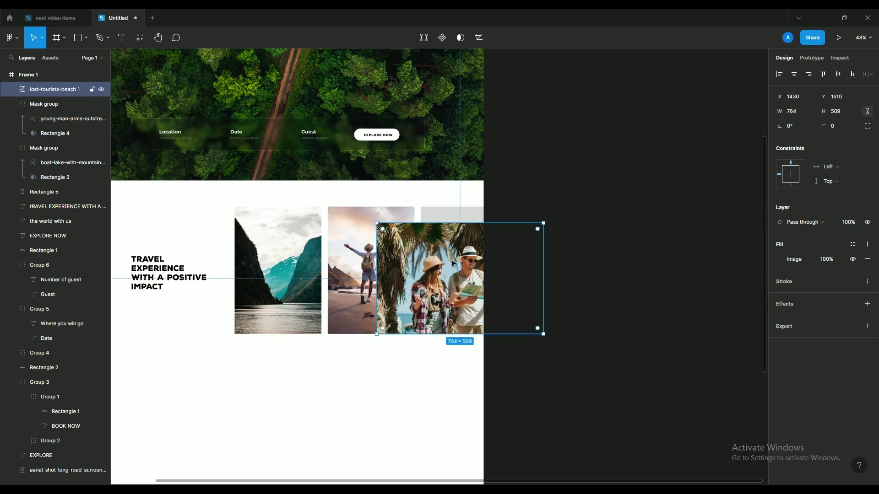
- Extend the tourists photo to cover the third placeholder and mask it with that rectangle
{"action": "left_click_drag", "start_coordinate": [460, 223], "coordinate": [460, 206]}
{"action": "left_click", "coordinate": [453, 302], "text": "shift"}
{"action": "right_click", "coordinate": [450, 303]}
{"action": "left_click", "coordinate": [488, 363]}
{"action": "double_click", "coordinate": [448, 303]}
{"action": "left_click_drag", "start_coordinate": [448, 302], "coordinate": [453, 303]}
{"action": "left_click", "coordinate": [416, 367]}
{"action": "scroll", "coordinate": [387, 383], "scroll_direction": "down", "scroll_amount": 3}
{"action": "left_click_drag", "start_coordinate": [385, 385], "coordinate": [464, 343]}
{"action": "left_click_drag", "start_coordinate": [516, 357], "coordinate": [407, 293]}
{"action": "left_click_drag", "start_coordinate": [426, 295], "coordinate": [422, 294]}
{"action": "left_click", "coordinate": [428, 357]}
{"action": "left_click_drag", "start_coordinate": [365, 333], "coordinate": [351, 360]}
{"action": "scroll", "coordinate": [311, 323], "scroll_direction": "up", "scroll_amount": 3, "text": "ctrl"}
- Try rewrapping the TRAVEL EXPERIENCE heading so POSITIVE IMPACT shares one line, and undo the last changes
{"action": "left_click", "coordinate": [314, 287]}
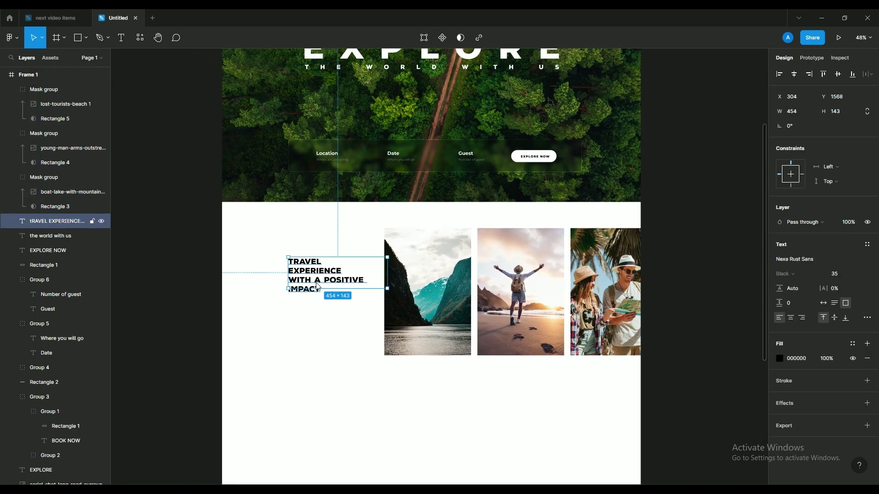
{"action": "double_click", "coordinate": [332, 286]}
{"action": "left_click", "coordinate": [342, 326]}
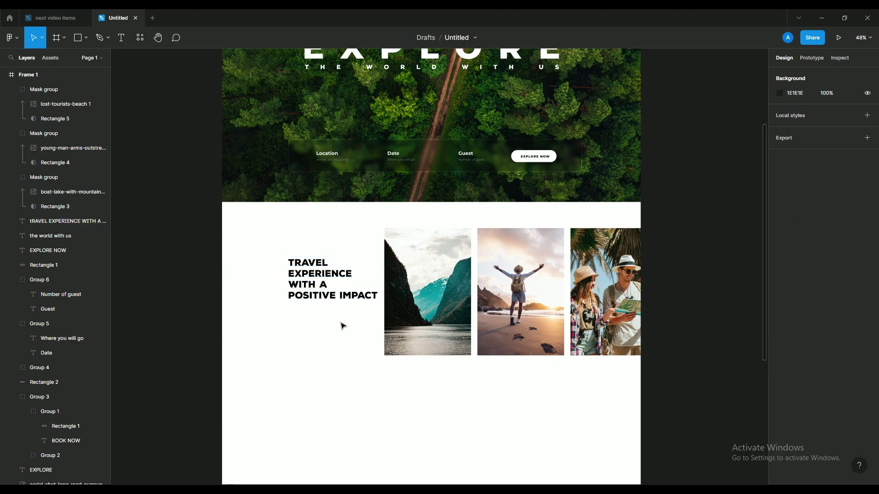
{"action": "key", "text": "ctrl+z"}
{"action": "key", "text": "ctrl+z"}
- Resize the heading's text box to 399 × 176 and increase its font size to 49
{"action": "left_click_drag", "start_coordinate": [385, 290], "coordinate": [376, 296]}
{"action": "key", "text": "ctrl+shift+period"}
{"action": "key", "text": "ctrl+shift+period"}
{"action": "key", "text": "ctrl+shift+period"}
{"action": "key", "text": "ctrl+shift+period"}
{"action": "key", "text": "ctrl+shift+period"}
{"action": "key", "text": "ctrl+shift+period"}
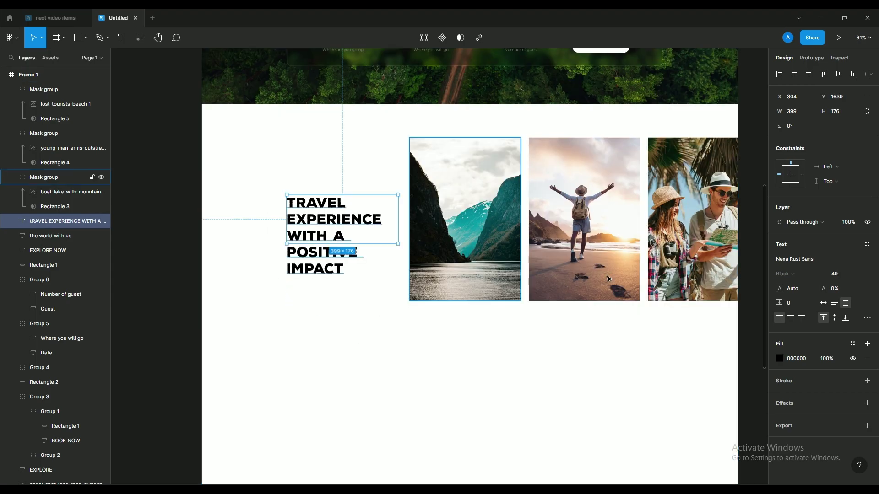
- Set the heading to size 44 with 12.5% letter spacing and move it up to Y 1622 beside the photos
{"action": "mouse_move", "coordinate": [832, 287]}
{"action": "left_mouse_down"}
{"action": "mouse_move", "coordinate": [855, 287]}
{"action": "mouse_move", "coordinate": [846, 288]}
{"action": "left_mouse_up"}
{"action": "left_click", "coordinate": [519, 325]}
{"action": "scroll", "coordinate": [403, 299], "scroll_direction": "down", "scroll_amount": 5}
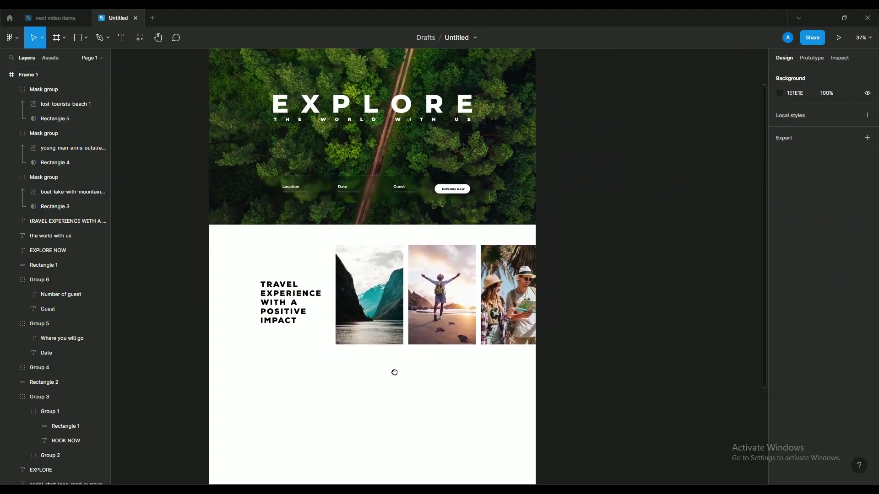
{"action": "scroll", "coordinate": [370, 393], "scroll_direction": "down", "scroll_amount": 3}
{"action": "left_click_drag", "start_coordinate": [303, 290], "coordinate": [295, 284]}
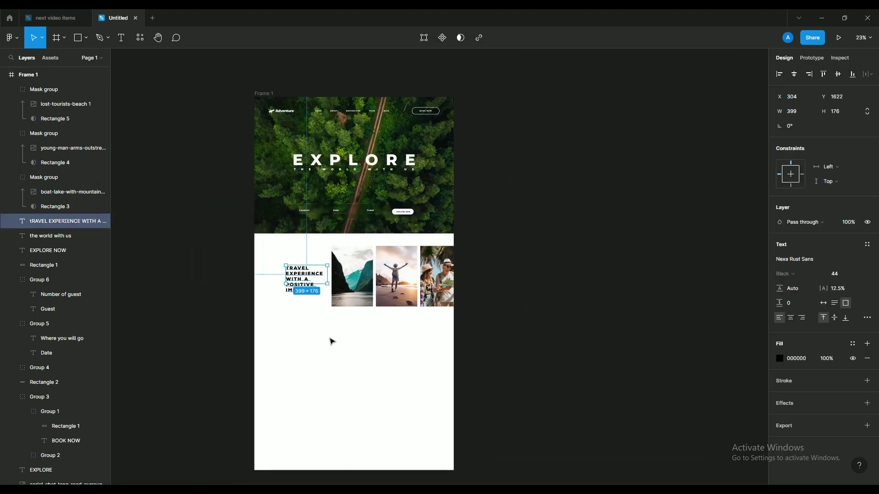
{"action": "left_click_drag", "start_coordinate": [351, 372], "coordinate": [374, 322]}
{"action": "scroll", "coordinate": [361, 345], "scroll_direction": "up", "scroll_amount": 2}
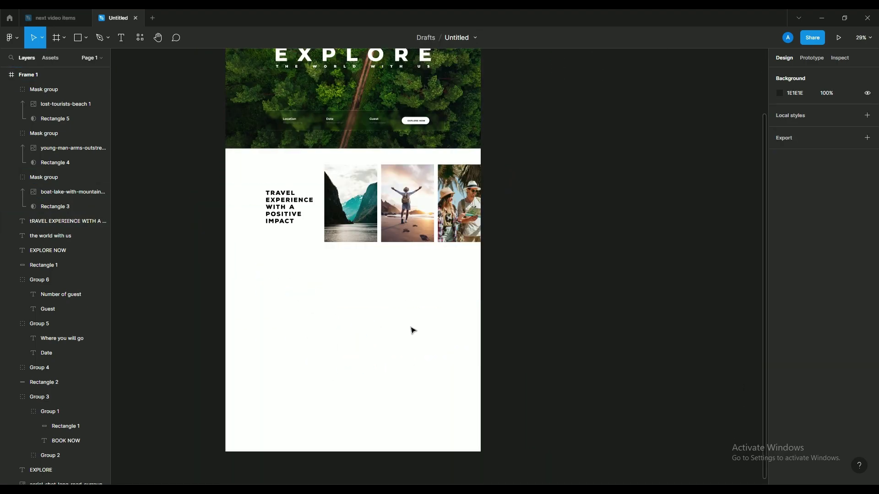
{"action": "scroll", "coordinate": [410, 319], "scroll_direction": "down", "scroll_amount": 1}
{"action": "scroll", "coordinate": [45, 383], "scroll_direction": "down", "scroll_amount": 1}
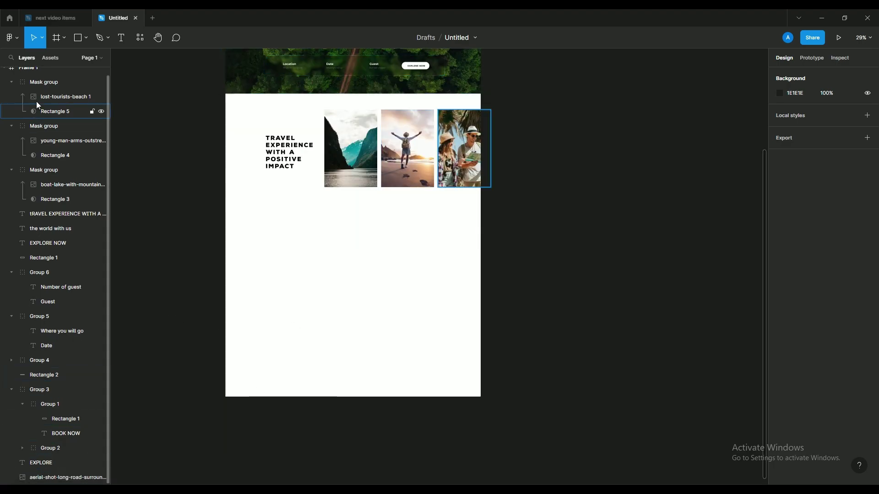
- Draw a wide banner rectangle about 2217 × 970 across the page below the travel experience photos
{"action": "left_click", "coordinate": [30, 72]}
{"action": "scroll", "coordinate": [355, 256], "scroll_direction": "down", "scroll_amount": 2}
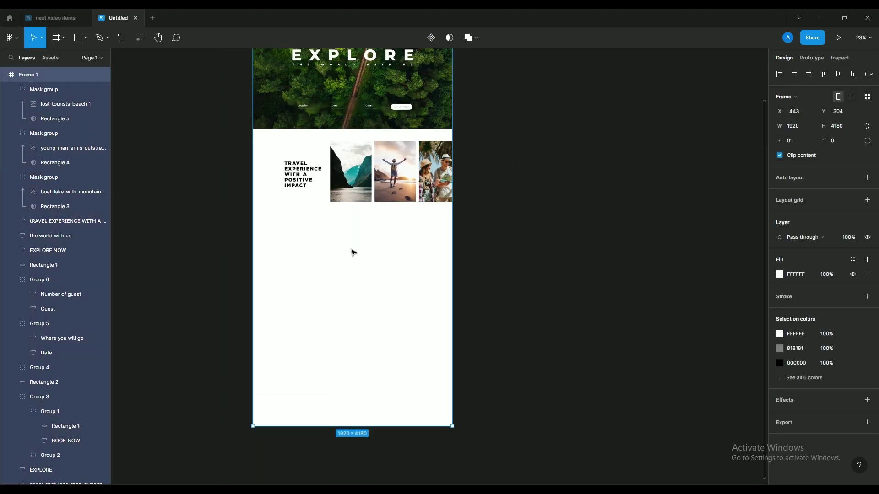
{"action": "left_click", "coordinate": [147, 74]}
{"action": "left_click", "coordinate": [65, 15]}
{"action": "left_click", "coordinate": [117, 16]}
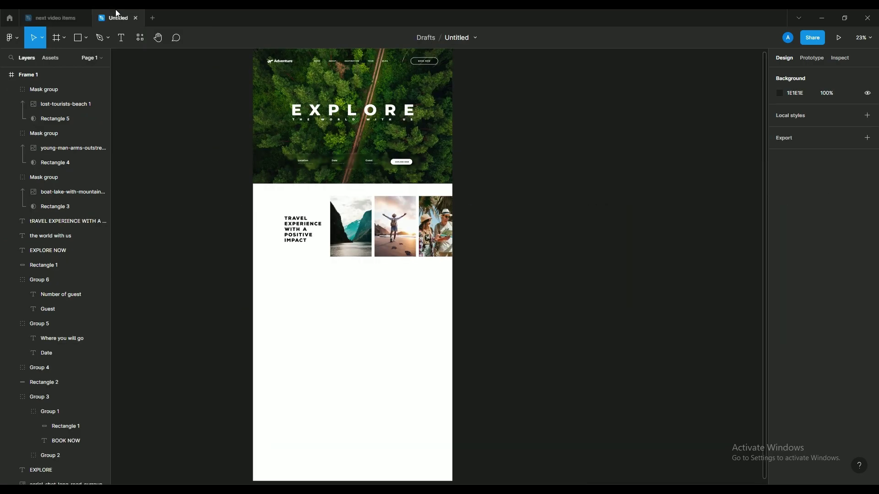
{"action": "key", "text": "r"}
{"action": "mouse_move", "coordinate": [238, 271]}
{"action": "left_mouse_down"}
{"action": "mouse_move", "coordinate": [457, 382]}
{"action": "mouse_move", "coordinate": [468, 372]}
{"action": "left_mouse_up"}
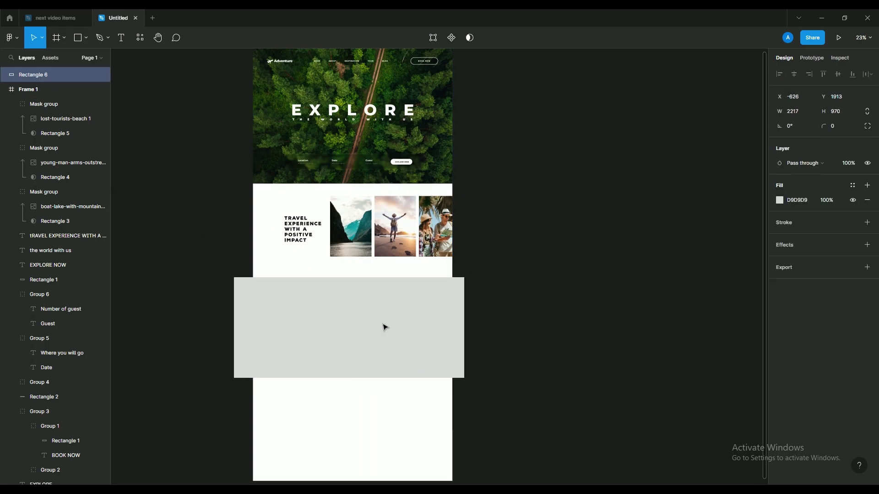
- Copy the man-jumping-mountain photo from the next video items file and paste it over the banner rectangle in the Untitled design
{"action": "left_click", "coordinate": [66, 17]}
{"action": "left_click", "coordinate": [356, 149]}
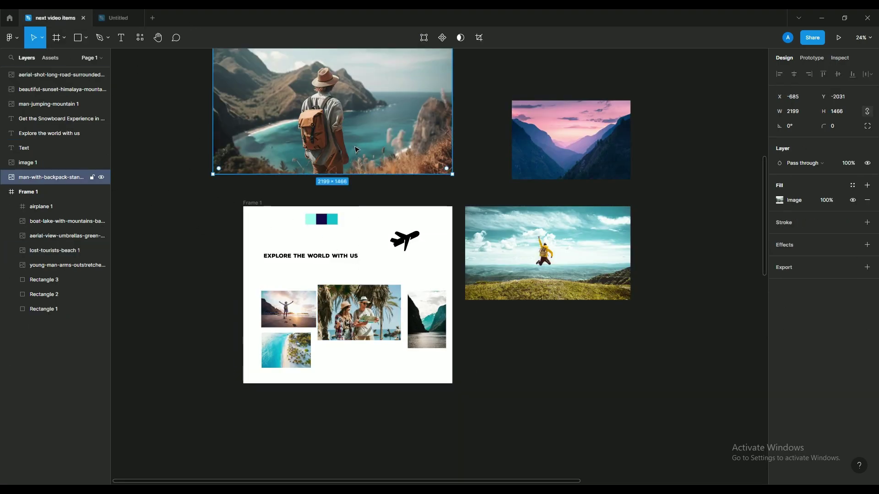
{"action": "left_click", "coordinate": [521, 229]}
{"action": "key", "text": "ctrl+c"}
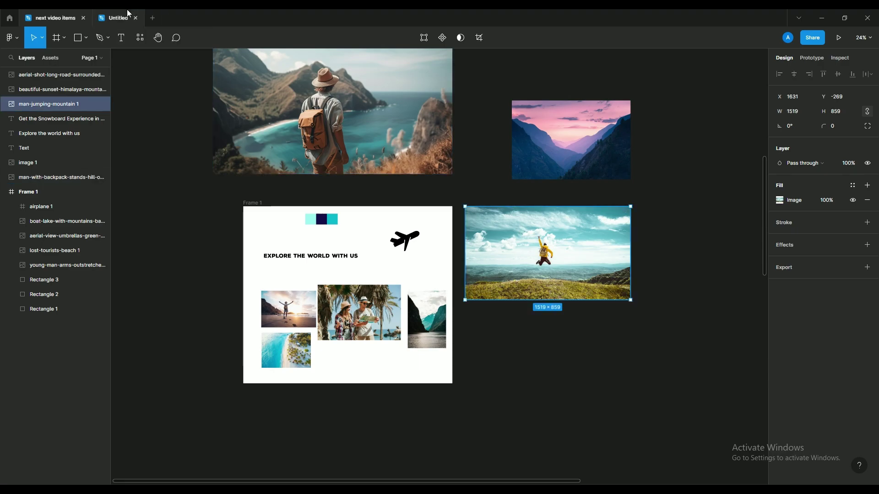
{"action": "left_click", "coordinate": [130, 16]}
{"action": "key", "text": "ctrl+v"}
{"action": "left_click_drag", "start_coordinate": [422, 344], "coordinate": [393, 356]}
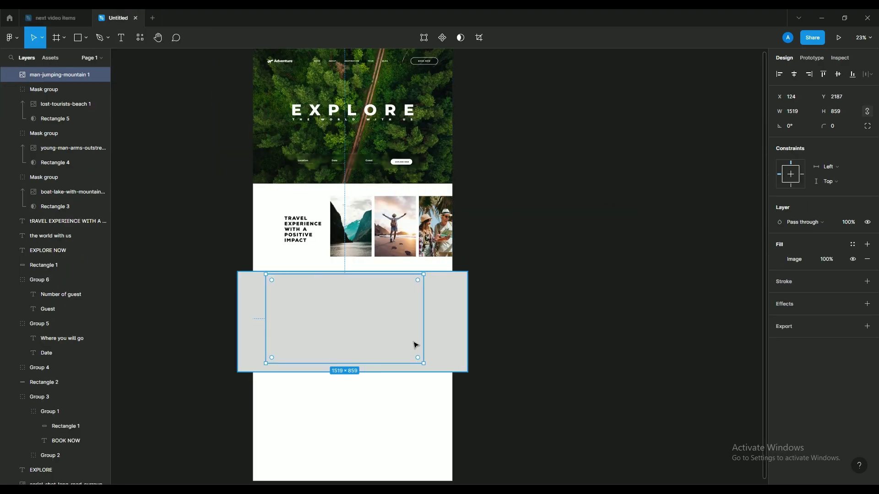
- Place the banner rectangle in Frame 1 beneath the jumping-man photo and enlarge the photo to 1961 × 1109 to span the page
{"action": "scroll", "coordinate": [353, 349], "scroll_direction": "up", "scroll_amount": 1}
{"action": "left_click_drag", "start_coordinate": [444, 315], "coordinate": [490, 316]}
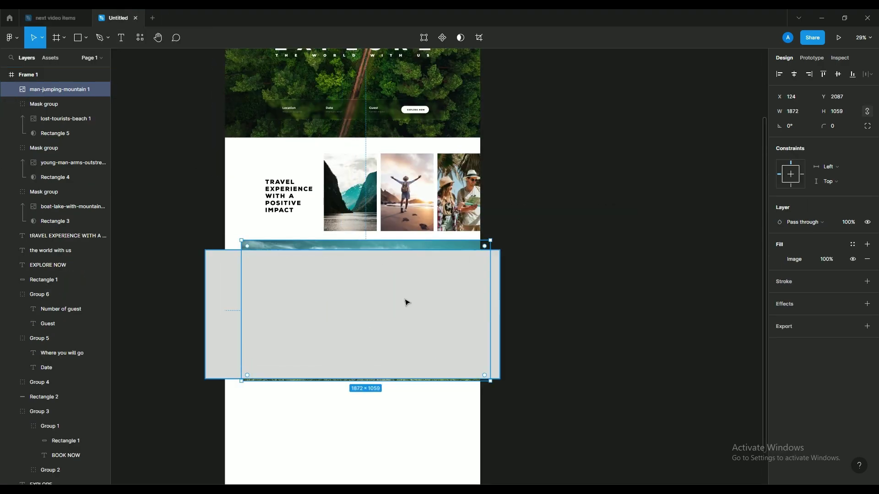
{"action": "left_click", "coordinate": [453, 307]}
{"action": "left_click_drag", "start_coordinate": [45, 114], "coordinate": [45, 113]}
{"action": "left_click_drag", "start_coordinate": [338, 314], "coordinate": [304, 339]}
{"action": "left_click", "coordinate": [325, 337]}
{"action": "left_click_drag", "start_coordinate": [470, 330], "coordinate": [482, 330]}
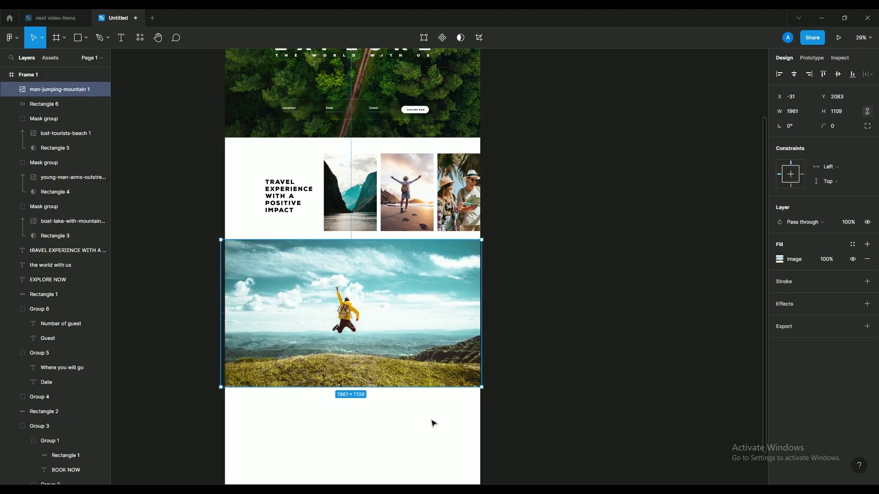
- Mask the jumping-man photo with the banner rectangle and shift the photo to the page's left edge
{"action": "left_click_drag", "start_coordinate": [434, 419], "coordinate": [355, 320]}
{"action": "right_click", "coordinate": [354, 317]}
{"action": "left_click", "coordinate": [366, 361]}
{"action": "left_click", "coordinate": [362, 398]}
{"action": "left_click_drag", "start_coordinate": [372, 361], "coordinate": [404, 346]}
{"action": "double_click", "coordinate": [399, 347]}
{"action": "left_click", "coordinate": [396, 373]}
- Duplicate the hero's EXPLORE heading onto the middle of the jumping-man banner and make the copy's fill black (000000)
{"action": "scroll", "coordinate": [395, 370], "scroll_direction": "up", "scroll_amount": 2}
{"action": "scroll", "coordinate": [394, 338], "scroll_direction": "down", "scroll_amount": 3}
{"action": "left_click", "coordinate": [387, 88]}
{"action": "left_click", "coordinate": [366, 417]}
{"action": "scroll", "coordinate": [376, 366], "scroll_direction": "up", "scroll_amount": 2}
{"action": "scroll", "coordinate": [376, 385], "scroll_direction": "down", "scroll_amount": 1}
{"action": "scroll", "coordinate": [378, 390], "scroll_direction": "up", "scroll_amount": 4}
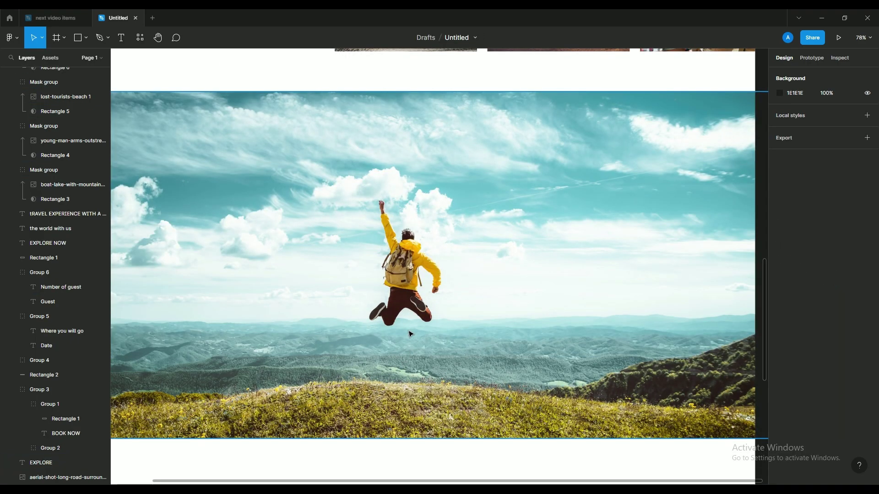
{"action": "scroll", "coordinate": [411, 334], "scroll_direction": "down", "scroll_amount": 4}
{"action": "scroll", "coordinate": [414, 333], "scroll_direction": "down", "scroll_amount": 2}
{"action": "scroll", "coordinate": [414, 331], "scroll_direction": "up", "scroll_amount": 1}
{"action": "left_click_drag", "start_coordinate": [429, 91], "coordinate": [422, 358]}
{"action": "left_click", "coordinate": [780, 358]}
{"action": "left_click", "coordinate": [696, 357]}
{"action": "left_click", "coordinate": [589, 396]}
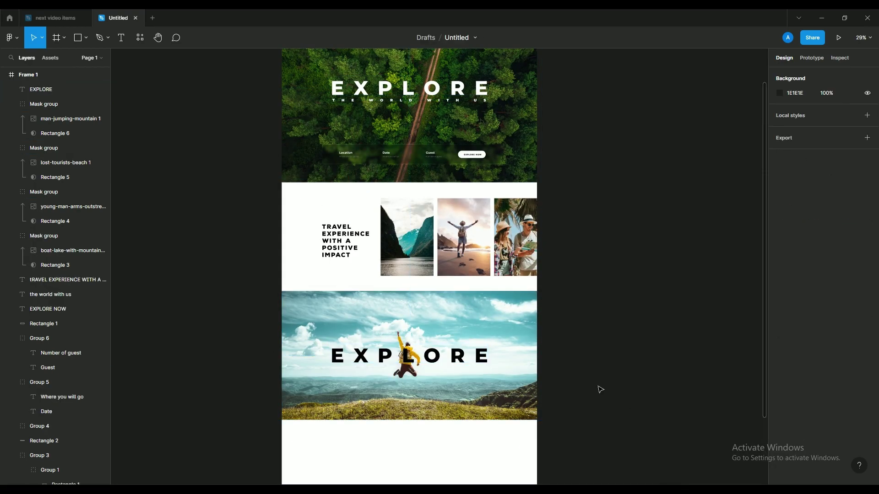
- Change the banner heading's text to DISCOVER and centre it horizontally on the page
{"action": "scroll", "coordinate": [609, 380], "scroll_direction": "down", "scroll_amount": 2}
{"action": "scroll", "coordinate": [428, 319], "scroll_direction": "down", "scroll_amount": 2}
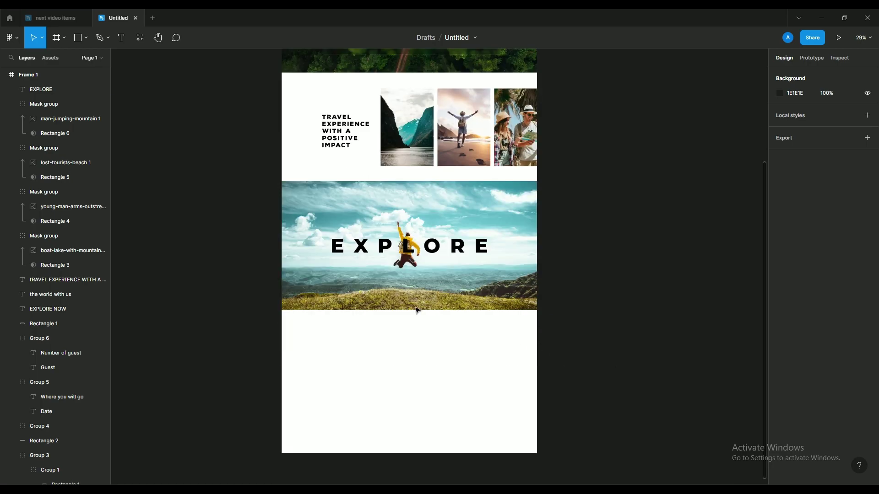
{"action": "scroll", "coordinate": [410, 265], "scroll_direction": "up", "scroll_amount": 3}
{"action": "double_click", "coordinate": [428, 201]}
{"action": "type", "text": "S"}
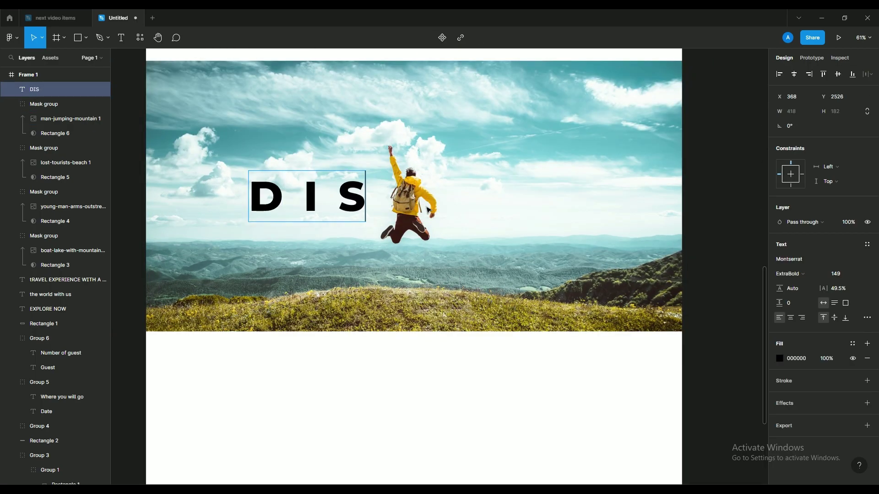
{"action": "type", "text": "COVER"}
{"action": "left_click", "coordinate": [424, 401]}
{"action": "left_click_drag", "start_coordinate": [444, 200], "coordinate": [404, 200]}
{"action": "left_click", "coordinate": [794, 74]}
{"action": "left_click", "coordinate": [726, 123]}
- Duplicate the DISCOVER heading just below itself and change the copy's text to ADVENTURE NOW
{"action": "left_click_drag", "start_coordinate": [494, 201], "coordinate": [493, 238]}
{"action": "double_click", "coordinate": [495, 241]}
{"action": "type", "text": "AdVENTURE"}
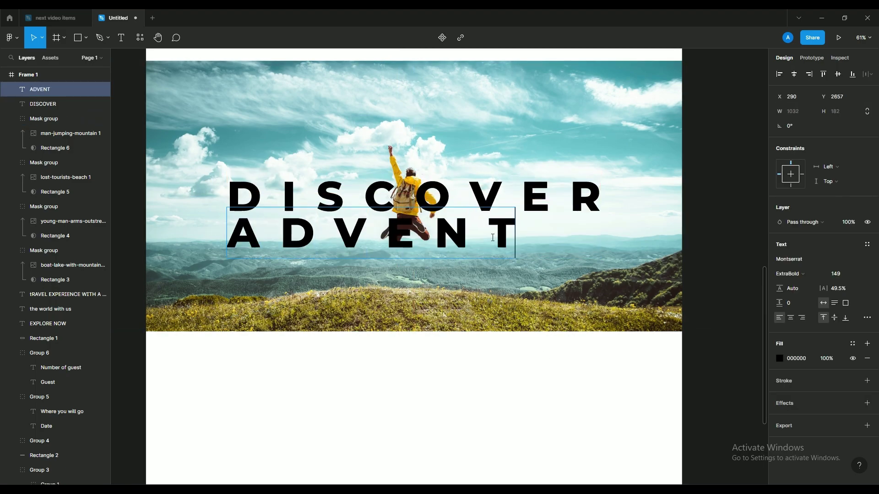
- Reduce ADVENTURE NOW to font size 51 and place it just beneath the DISCOVER heading
{"action": "key", "text": "ctrl+a"}
{"action": "key", "text": "ctrl+shift+comma"}
{"action": "key", "text": "ctrl+shift+comma"}
{"action": "key", "text": "ctrl+shift+comma"}
{"action": "key", "text": "ctrl+shift+comma"}
{"action": "key", "text": "ctrl+shift+comma"}
{"action": "key", "text": "ctrl+shift+comma"}
{"action": "key", "text": "ctrl+shift+comma"}
{"action": "key", "text": "ctrl+shift+comma"}
{"action": "key", "text": "ctrl+shift+comma"}
{"action": "key", "text": "ctrl+shift+comma"}
{"action": "key", "text": "ctrl+shift+comma"}
{"action": "key", "text": "ctrl+shift+comma"}
{"action": "key", "text": "ctrl+shift+comma"}
{"action": "key", "text": "ctrl+shift+comma"}
{"action": "key", "text": "ctrl+shift+comma"}
{"action": "key", "text": "ctrl+shift+comma"}
{"action": "key", "text": "ctrl+shift+comma"}
{"action": "key", "text": "ctrl+shift+comma"}
{"action": "key", "text": "ctrl+shift+comma"}
{"action": "key", "text": "ctrl+shift+comma"}
{"action": "key", "text": "ctrl+shift+comma"}
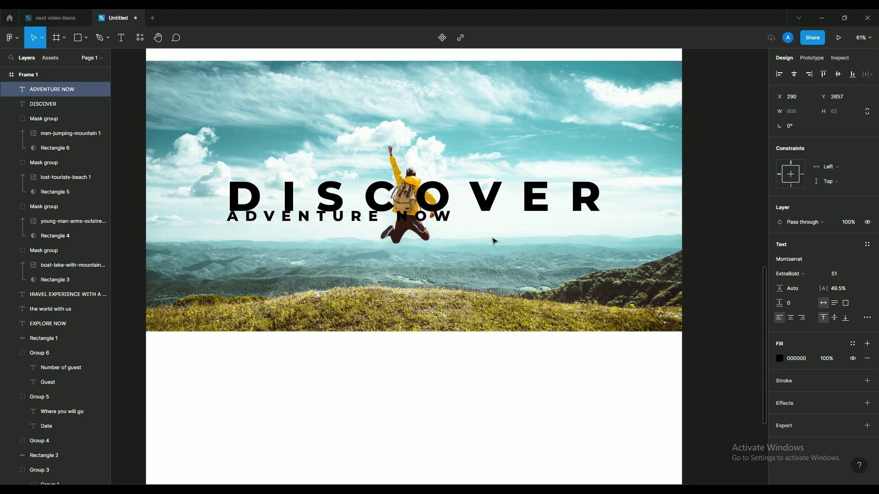
{"action": "key", "text": "Right"}
{"action": "left_click_drag", "start_coordinate": [361, 221], "coordinate": [365, 230]}
{"action": "left_click", "coordinate": [355, 346]}
- Reduce the ADVENTURE NOW line further to font size 36
{"action": "scroll", "coordinate": [352, 340], "scroll_direction": "down", "scroll_amount": 1}
{"action": "left_click", "coordinate": [357, 254]}
{"action": "key", "text": "ctrl+shift+comma"}
{"action": "key", "text": "ctrl+shift+comma"}
{"action": "key", "text": "ctrl+shift+comma"}
{"action": "key", "text": "ctrl+shift+comma"}
{"action": "key", "text": "ctrl+shift+comma"}
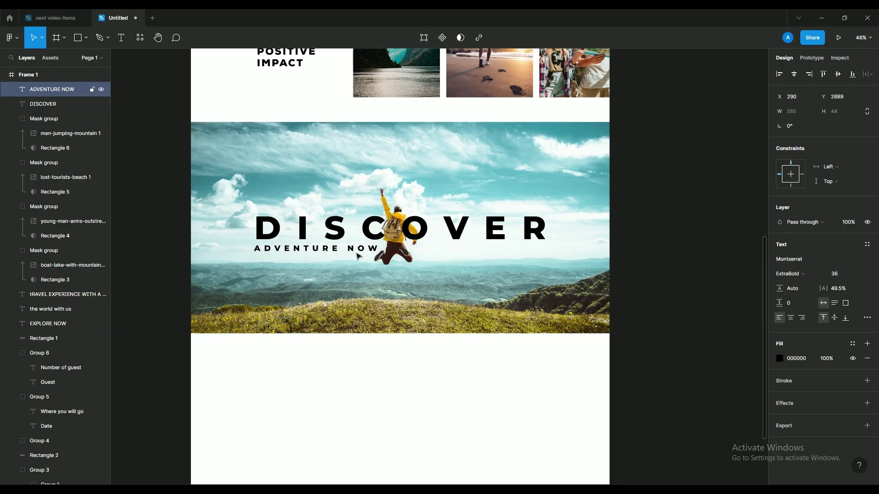
{"action": "left_click", "coordinate": [467, 237]}
{"action": "left_click", "coordinate": [333, 392]}
- Align ADVENTURE NOW with the left edge of the DISCOVER lettering at X 299, Y 2686
{"action": "scroll", "coordinate": [328, 373], "scroll_direction": "up", "scroll_amount": 1}
{"action": "scroll", "coordinate": [301, 306], "scroll_direction": "up", "scroll_amount": 3}
{"action": "left_click_drag", "start_coordinate": [300, 310], "coordinate": [304, 309]}
{"action": "scroll", "coordinate": [305, 312], "scroll_direction": "down", "scroll_amount": 5}
{"action": "scroll", "coordinate": [506, 388], "scroll_direction": "down", "scroll_amount": 1}
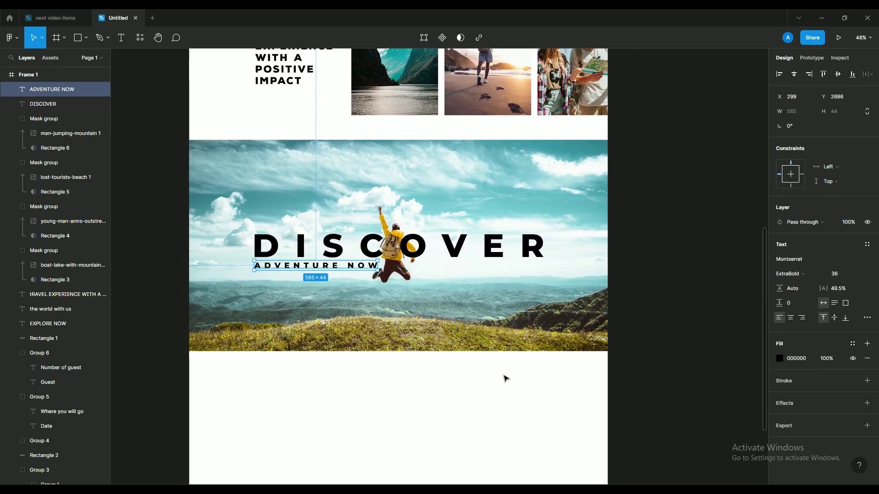
{"action": "left_click", "coordinate": [513, 420]}
- Move the jumping-man photo up inside its mask and shorten the banner at its lower edge
{"action": "left_click", "coordinate": [453, 322]}
{"action": "scroll", "coordinate": [454, 325], "scroll_direction": "up", "scroll_amount": 2}
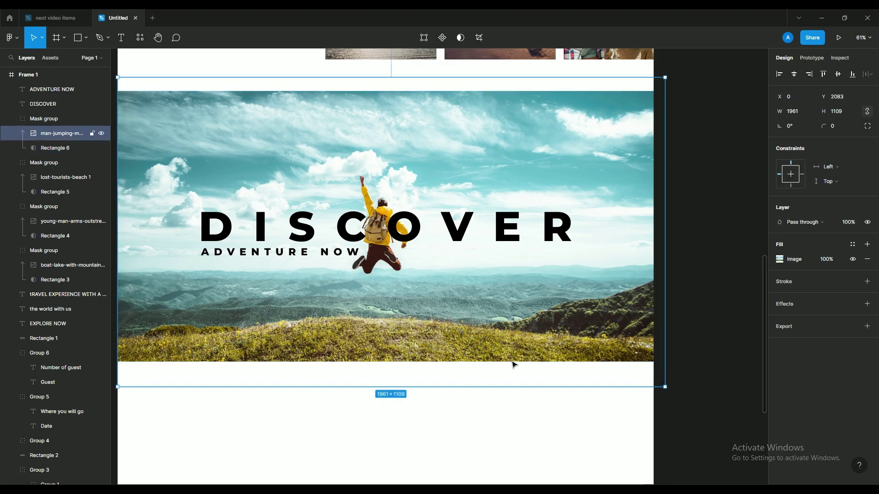
{"action": "left_click_drag", "start_coordinate": [414, 362], "coordinate": [488, 285]}
{"action": "scroll", "coordinate": [559, 382], "scroll_direction": "up", "scroll_amount": 1}
{"action": "scroll", "coordinate": [559, 382], "scroll_direction": "down", "scroll_amount": 2}
- Move DISCOVER up to Y 2373 and place ADVENTURE NOW directly beneath it, aligned to its right end
{"action": "double_click", "coordinate": [507, 238]}
{"action": "left_click_drag", "start_coordinate": [508, 238], "coordinate": [517, 223]}
{"action": "mouse_move", "coordinate": [459, 265]}
{"action": "left_mouse_down"}
{"action": "mouse_move", "coordinate": [457, 241]}
{"action": "mouse_move", "coordinate": [461, 266]}
{"action": "mouse_move", "coordinate": [467, 252]}
{"action": "left_mouse_up"}
{"action": "left_click", "coordinate": [470, 341]}
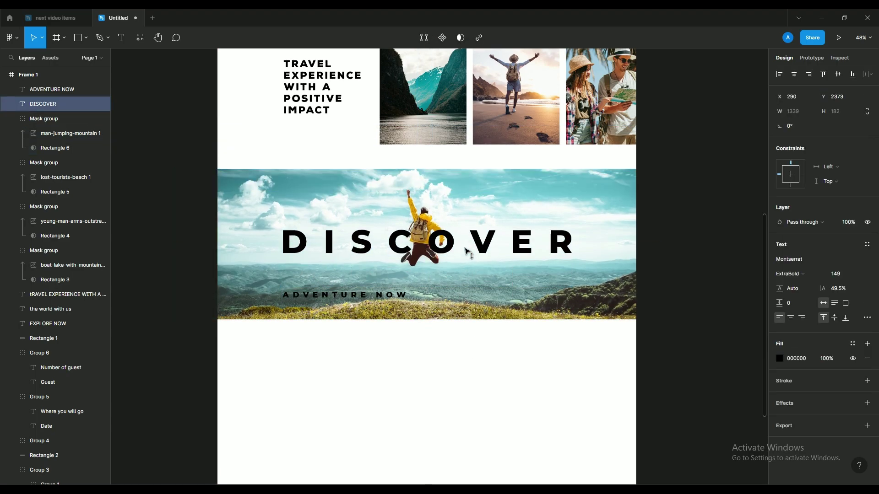
{"action": "left_click", "coordinate": [412, 296]}
{"action": "left_click_drag", "start_coordinate": [412, 297], "coordinate": [579, 262]}
{"action": "left_click", "coordinate": [565, 332]}
{"action": "scroll", "coordinate": [565, 332], "scroll_direction": "up", "scroll_amount": 2}
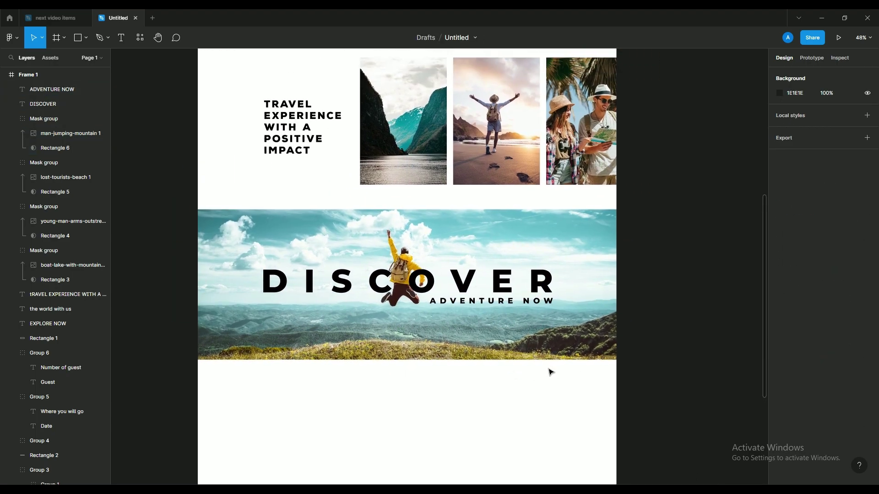
- Copy the BOOK NOW button's outline and label from the hero navigation and paste them at the banner
{"action": "scroll", "coordinate": [551, 369], "scroll_direction": "down", "scroll_amount": 3}
{"action": "scroll", "coordinate": [496, 373], "scroll_direction": "up", "scroll_amount": 2}
{"action": "left_click_drag", "start_coordinate": [508, 346], "coordinate": [499, 392]}
{"action": "scroll", "coordinate": [500, 389], "scroll_direction": "up", "scroll_amount": 1}
{"action": "left_click_drag", "start_coordinate": [452, 275], "coordinate": [453, 329]}
{"action": "scroll", "coordinate": [453, 329], "scroll_direction": "down", "scroll_amount": 1}
{"action": "left_click", "coordinate": [504, 63]}
{"action": "double_click", "coordinate": [504, 62]}
{"action": "left_click", "coordinate": [512, 65], "text": "shift"}
{"action": "key", "text": "ctrl+c"}
{"action": "left_click", "coordinate": [451, 398]}
{"action": "key", "text": "ctrl+v"}
- Move the pasted BOOK NOW button to the middle of the banner, below the DISCOVER heading
{"action": "scroll", "coordinate": [407, 461], "scroll_direction": "up", "scroll_amount": 3}
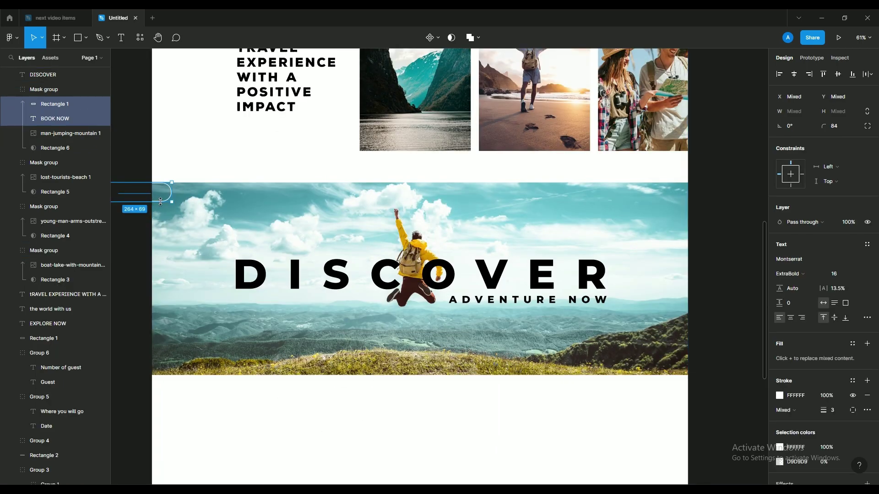
{"action": "left_click_drag", "start_coordinate": [198, 212], "coordinate": [424, 319]}
{"action": "left_click", "coordinate": [441, 377]}
- Change the button label to BOOK YOUR TICKET NOW, widen its pill to 358 × 69 and centre both horizontally
{"action": "scroll", "coordinate": [439, 325], "scroll_direction": "up", "scroll_amount": 1}
{"action": "left_click", "coordinate": [425, 317]}
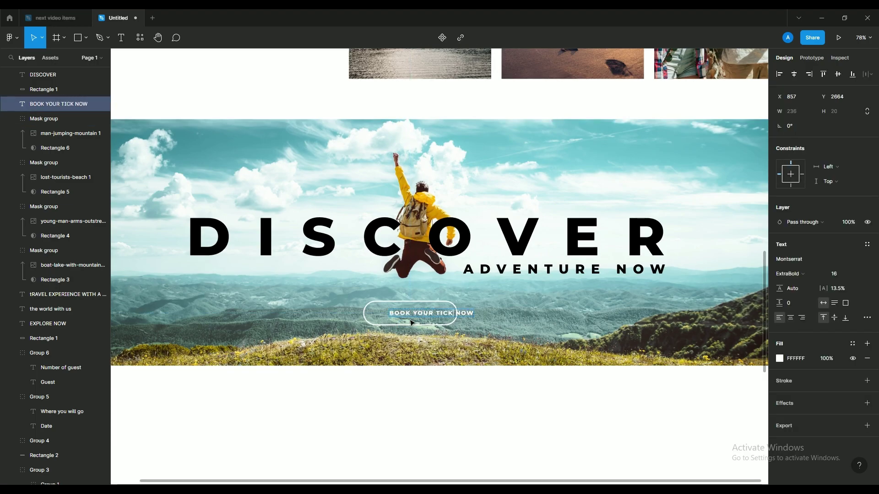
{"action": "left_click", "coordinate": [457, 326]}
{"action": "left_click", "coordinate": [794, 74]}
{"action": "left_click", "coordinate": [460, 314], "text": "shift"}
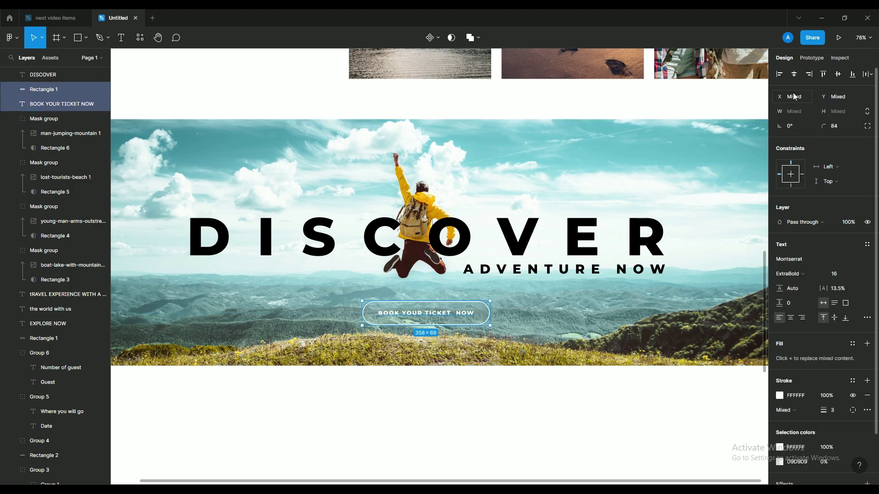
{"action": "scroll", "coordinate": [428, 353], "scroll_direction": "down", "scroll_amount": 4}
{"action": "left_click", "coordinate": [447, 375]}
- Remove the button pill's stroke and give it a 020202 fill at 100% opacity
{"action": "left_click", "coordinate": [430, 336]}
{"action": "scroll", "coordinate": [433, 345], "scroll_direction": "up", "scroll_amount": 1}
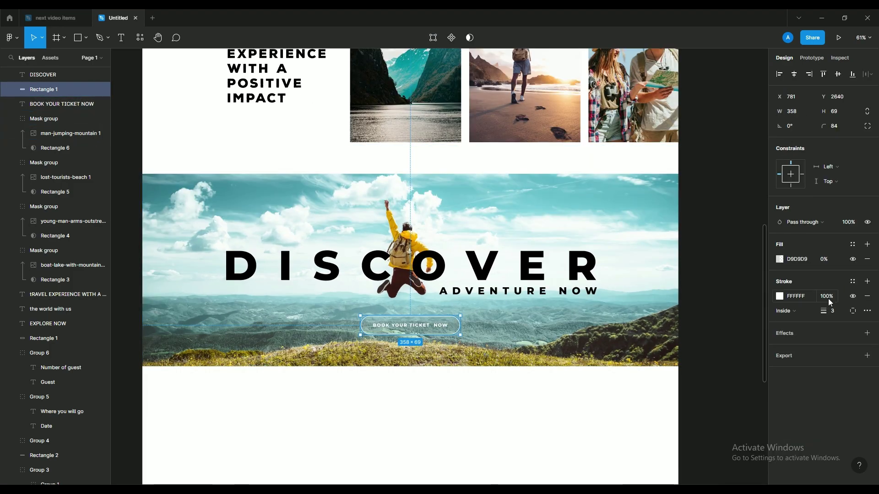
{"action": "left_click", "coordinate": [867, 297]}
{"action": "left_click", "coordinate": [779, 259]}
{"action": "left_click_drag", "start_coordinate": [654, 360], "coordinate": [655, 366]}
{"action": "left_click", "coordinate": [824, 261]}
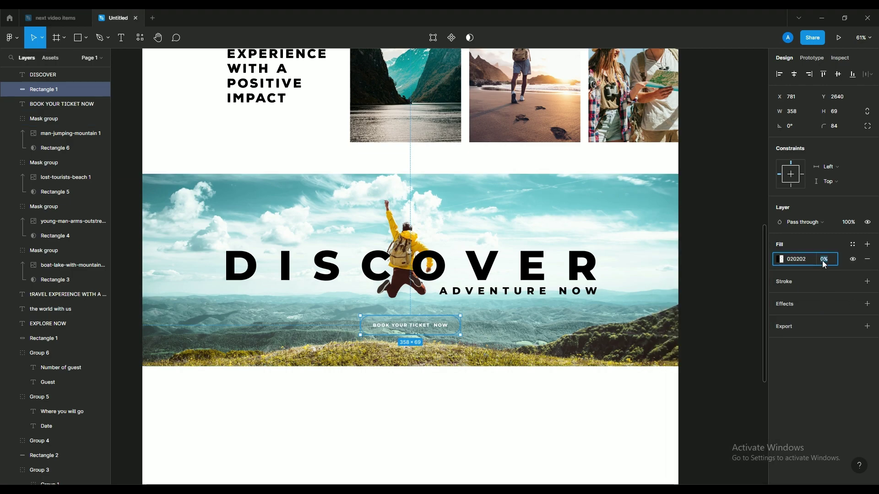
{"action": "type", "text": "100"}
{"action": "key", "text": "Return"}
{"action": "left_click", "coordinate": [426, 382]}
- Fill the button pill with the yellow sampled from the jumping man's jacket
{"action": "left_click", "coordinate": [428, 327]}
{"action": "scroll", "coordinate": [428, 327], "scroll_direction": "up", "scroll_amount": 2}
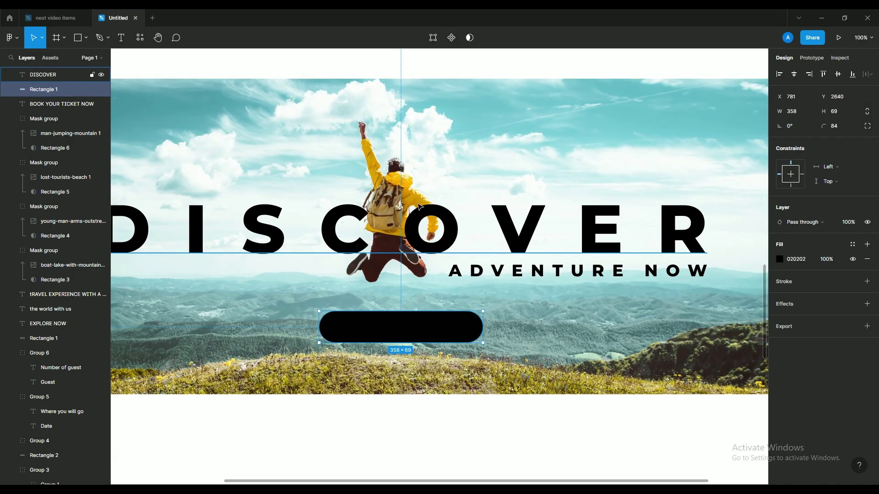
{"action": "key", "text": "i"}
{"action": "left_click", "coordinate": [431, 225]}
{"action": "left_click", "coordinate": [436, 413]}
{"action": "key", "text": "ctrl+z"}
{"action": "left_click", "coordinate": [434, 409]}
- Bring the BOOK YOUR TICKET NOW label in front of the yellow pill
{"action": "left_click", "coordinate": [431, 335]}
{"action": "key", "text": "bracketleft"}
{"action": "left_click", "coordinate": [438, 327], "text": "shift"}
{"action": "key", "text": "bracketright"}
{"action": "left_click", "coordinate": [406, 434]}
- Change the BOOK YOUR TICKET NOW label's fill from white to black
{"action": "left_click", "coordinate": [445, 331]}
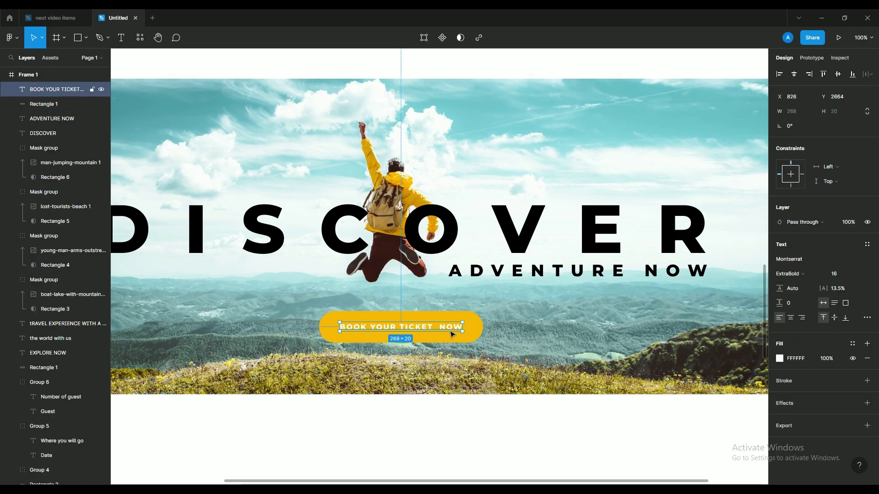
{"action": "left_click", "coordinate": [780, 358]}
{"action": "left_click_drag", "start_coordinate": [701, 339], "coordinate": [564, 432]}
{"action": "left_click", "coordinate": [564, 432]}
{"action": "scroll", "coordinate": [456, 384], "scroll_direction": "down", "scroll_amount": 4}
{"action": "left_click_drag", "start_coordinate": [469, 310], "coordinate": [421, 305]}
{"action": "scroll", "coordinate": [421, 305], "scroll_direction": "down", "scroll_amount": 2}
{"action": "left_click_drag", "start_coordinate": [435, 208], "coordinate": [428, 186]}
{"action": "scroll", "coordinate": [390, 327], "scroll_direction": "up", "scroll_amount": 3}
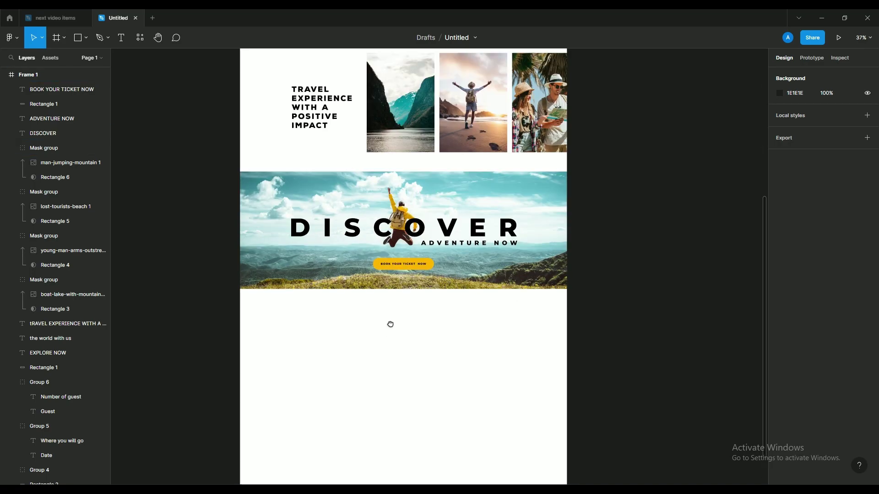
- Copy the travel experience heading below the DISCOVER banner and change the copy's text to CHOOSE YOUR PLACE on a single line
{"action": "scroll", "coordinate": [391, 328], "scroll_direction": "down", "scroll_amount": 2}
{"action": "left_click_drag", "start_coordinate": [325, 82], "coordinate": [410, 300]}
{"action": "triple_click", "coordinate": [408, 284]}
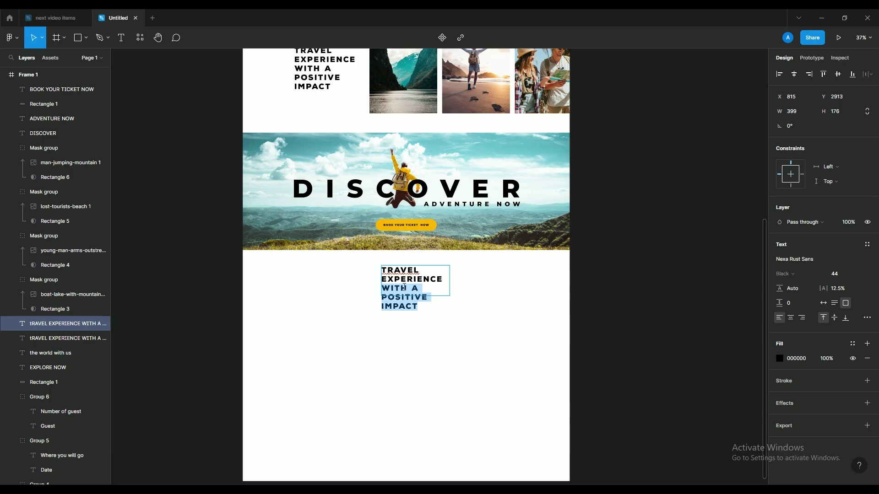
{"action": "type", "text": "CHOOSE YOUR PLACE"}
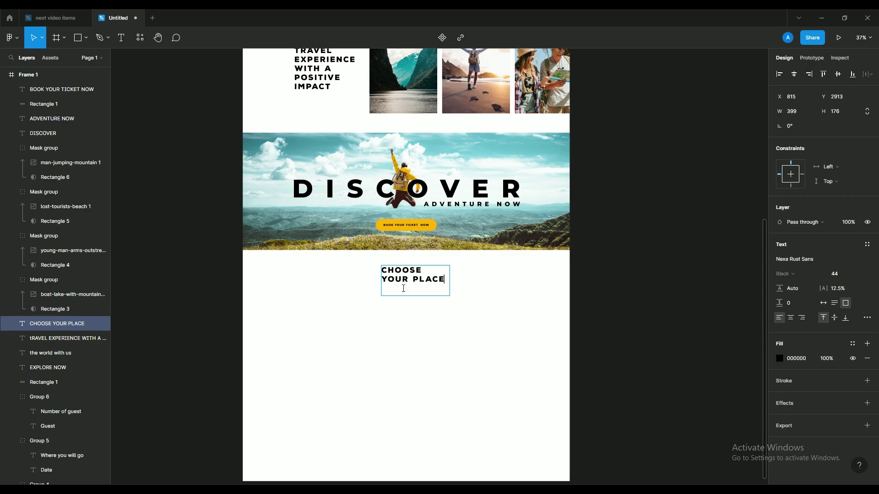
{"action": "key", "text": "Escape"}
{"action": "mouse_move", "coordinate": [464, 275]}
{"action": "left_mouse_down"}
{"action": "mouse_move", "coordinate": [427, 271]}
{"action": "mouse_move", "coordinate": [453, 277]}
{"action": "left_mouse_up"}
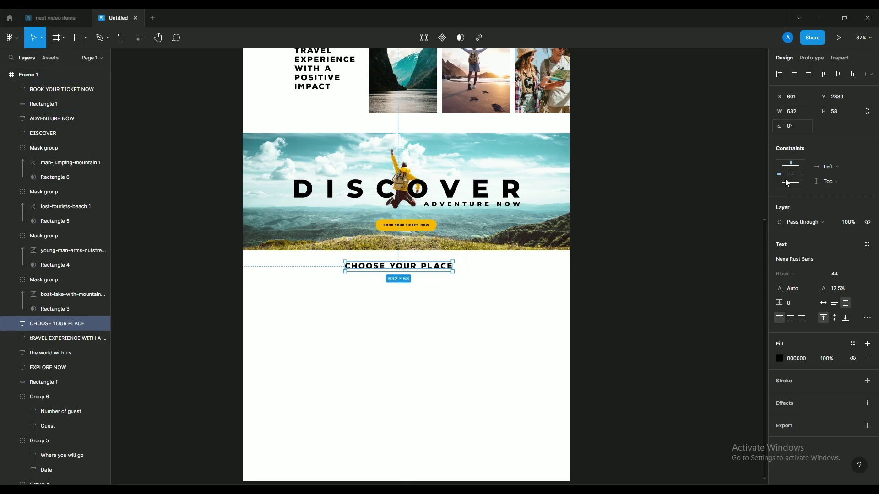
- Fill CHOOSE YOUR PLACE with light grey BDBDBD, reduce it to size 30 and centre it horizontally on the page
{"action": "left_click", "coordinate": [780, 359]}
{"action": "left_click_drag", "start_coordinate": [673, 320], "coordinate": [636, 284]}
{"action": "left_click", "coordinate": [623, 284]}
{"action": "left_click_drag", "start_coordinate": [423, 269], "coordinate": [433, 278]}
{"action": "key", "text": "ctrl+shift+comma"}
{"action": "key", "text": "ctrl+z"}
{"action": "left_click", "coordinate": [795, 74]}
{"action": "left_click", "coordinate": [457, 324]}
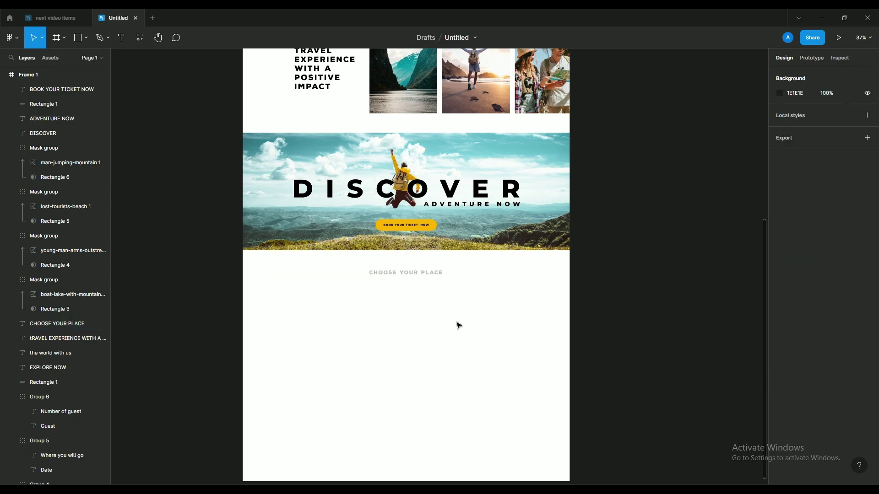
- Duplicate CHOOSE YOUR PLACE just below itself, change the copy's text to POPULAR TOURS and fill it with black 000000
{"action": "scroll", "coordinate": [456, 321], "scroll_direction": "down", "scroll_amount": 1}
{"action": "left_click_drag", "start_coordinate": [414, 220], "coordinate": [427, 236], "text": "alt"}
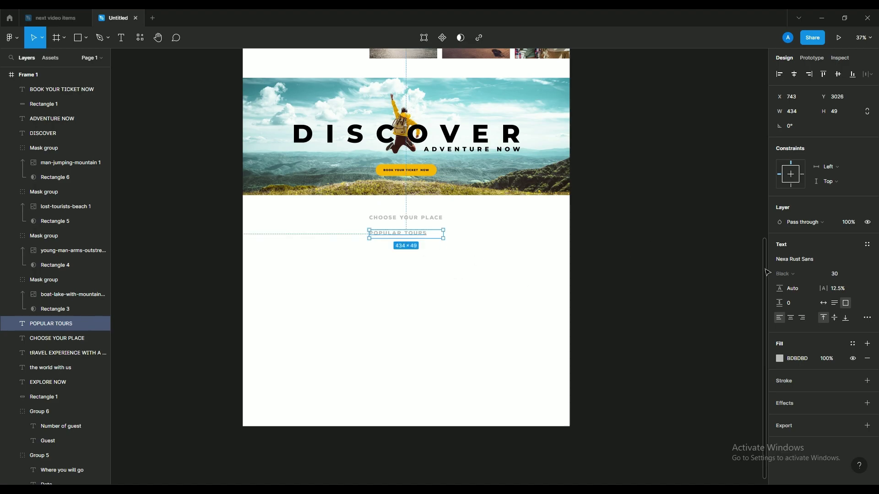
{"action": "left_click", "coordinate": [779, 358]}
{"action": "left_click_drag", "start_coordinate": [678, 350], "coordinate": [658, 372]}
{"action": "left_click", "coordinate": [429, 252]}
- Set POPULAR TOURS to size 69 with -3.5% letter spacing and widen its text box to about 651 px to fit one line
{"action": "scroll", "coordinate": [408, 243], "scroll_direction": "up", "scroll_amount": 1}
{"action": "left_click", "coordinate": [423, 233]}
{"action": "key", "text": "ctrl+shift+period"}
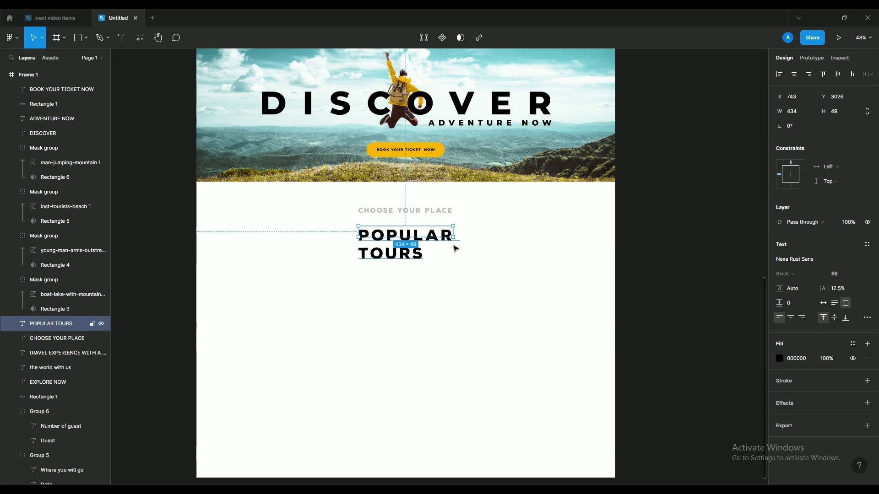
{"action": "scroll", "coordinate": [496, 283], "scroll_direction": "down", "scroll_amount": 3}
{"action": "scroll", "coordinate": [497, 283], "scroll_direction": "up", "scroll_amount": 3}
{"action": "left_click_drag", "start_coordinate": [487, 246], "coordinate": [566, 261]}
{"action": "left_click_drag", "start_coordinate": [828, 289], "coordinate": [813, 289]}
{"action": "mouse_move", "coordinate": [517, 252]}
{"action": "left_mouse_down"}
{"action": "mouse_move", "coordinate": [499, 246]}
{"action": "mouse_move", "coordinate": [515, 251]}
{"action": "left_mouse_up"}
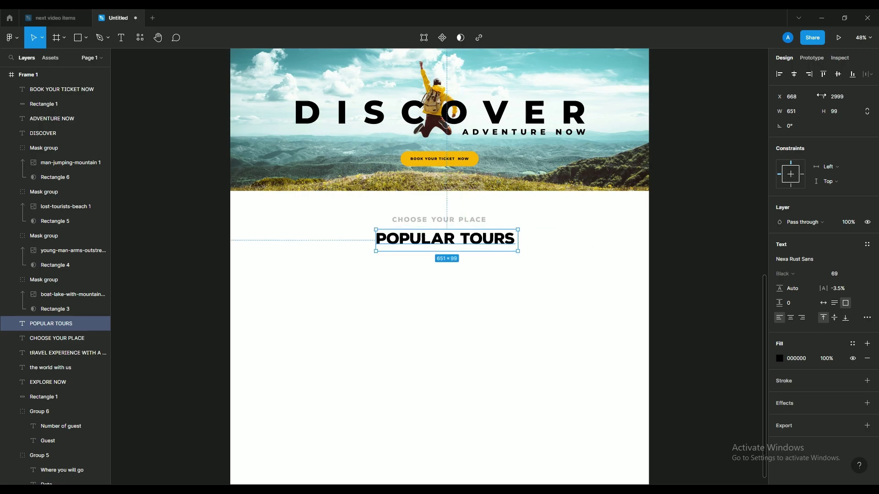
- Tighten the gap between CHOOSE YOUR PLACE and POPULAR TOURS, and centre both headings horizontally on the page
{"action": "left_click", "coordinate": [598, 238]}
{"action": "mouse_move", "coordinate": [448, 223]}
{"action": "left_mouse_down"}
{"action": "mouse_move", "coordinate": [473, 233]}
{"action": "mouse_move", "coordinate": [437, 214]}
{"action": "left_mouse_up"}
{"action": "left_click", "coordinate": [465, 241]}
{"action": "left_click_drag", "start_coordinate": [515, 278], "coordinate": [424, 213]}
{"action": "left_click", "coordinate": [794, 74]}
{"action": "left_click", "coordinate": [507, 267]}
{"action": "scroll", "coordinate": [508, 266], "scroll_direction": "down", "scroll_amount": 3}
{"action": "mouse_move", "coordinate": [504, 271]}
{"action": "left_mouse_down"}
{"action": "mouse_move", "coordinate": [489, 281]}
{"action": "mouse_move", "coordinate": [476, 274]}
{"action": "left_mouse_up"}
{"action": "scroll", "coordinate": [462, 310], "scroll_direction": "up", "scroll_amount": 3}
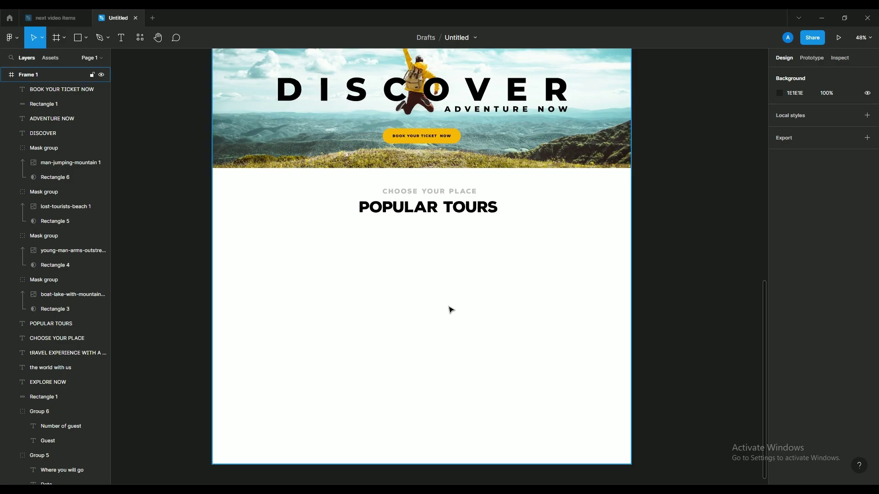
- Draw a card rectangle about 321 by 113 px below the POPULAR TOURS heading, near the page's left margin
{"action": "left_click", "coordinate": [79, 38]}
{"action": "mouse_move", "coordinate": [277, 248]}
{"action": "left_mouse_down"}
{"action": "mouse_move", "coordinate": [333, 295]}
{"action": "mouse_move", "coordinate": [367, 287]}
{"action": "left_mouse_up"}
{"action": "scroll", "coordinate": [366, 274], "scroll_direction": "down", "scroll_amount": 3}
{"action": "scroll", "coordinate": [366, 274], "scroll_direction": "down", "scroll_amount": 1}
{"action": "scroll", "coordinate": [366, 274], "scroll_direction": "up", "scroll_amount": 2}
{"action": "left_click", "coordinate": [330, 346]}
{"action": "left_click", "coordinate": [343, 381]}
{"action": "left_click", "coordinate": [360, 149], "text": "shift"}
{"action": "left_click", "coordinate": [373, 408]}
{"action": "scroll", "coordinate": [371, 418], "scroll_direction": "up", "scroll_amount": 3}
- Duplicate the card rectangle to form a row of four equally spaced cards with 44 px gaps
{"action": "left_click", "coordinate": [349, 350]}
{"action": "left_click_drag", "start_coordinate": [361, 360], "coordinate": [399, 333]}
{"action": "left_click", "coordinate": [326, 353]}
{"action": "key", "text": "ctrl+d"}
{"action": "key", "text": "ctrl+d"}
{"action": "left_click", "coordinate": [413, 368]}
{"action": "left_click_drag", "start_coordinate": [479, 334], "coordinate": [472, 330]}
{"action": "scroll", "coordinate": [522, 329], "scroll_direction": "down", "scroll_amount": 2}
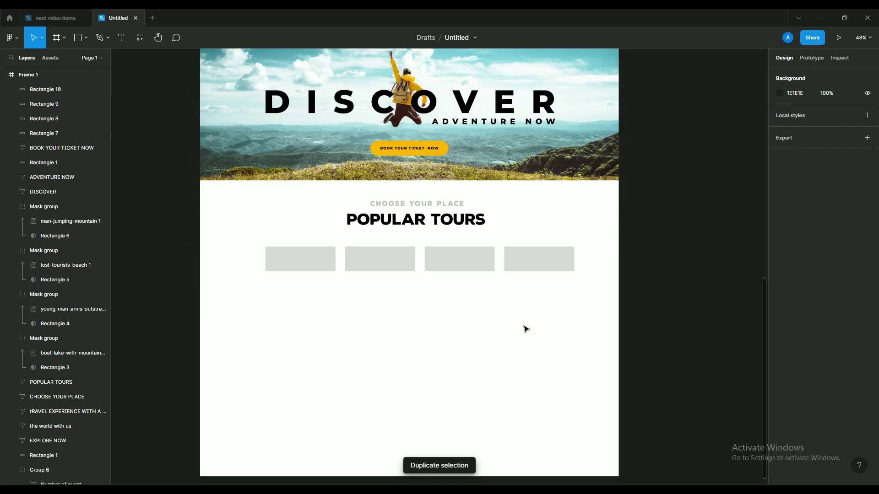
- Group the four card rectangles and centre the group horizontally on the page
{"action": "left_click_drag", "start_coordinate": [585, 356], "coordinate": [317, 249]}
{"action": "right_click", "coordinate": [385, 259]}
{"action": "left_click_drag", "start_coordinate": [618, 306], "coordinate": [282, 264]}
{"action": "key", "text": "ctrl+g"}
{"action": "left_click", "coordinate": [484, 322]}
- Round the card group's corners to a radius of 14 and lighten its fill to EFEFEF
{"action": "left_click", "coordinate": [428, 268]}
{"action": "scroll", "coordinate": [428, 271], "scroll_direction": "up", "scroll_amount": 2}
{"action": "left_click", "coordinate": [831, 140]}
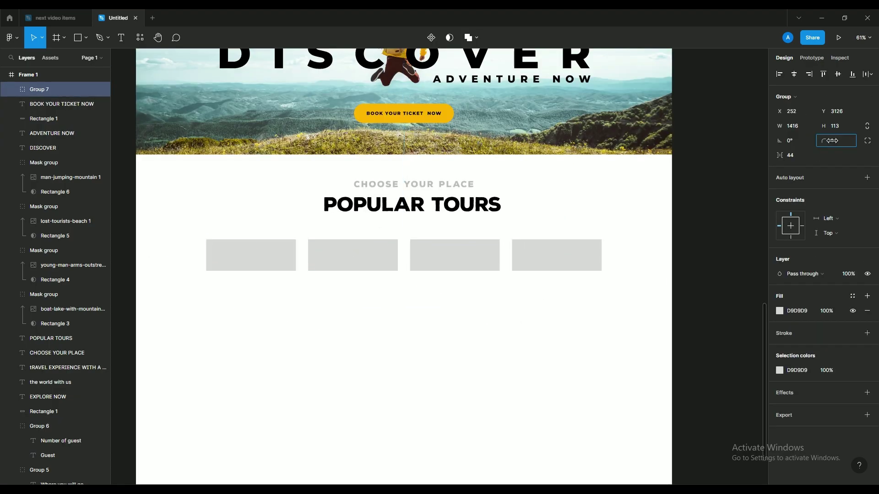
{"action": "left_click", "coordinate": [588, 319]}
{"action": "left_click", "coordinate": [255, 247]}
{"action": "left_click", "coordinate": [780, 310]}
{"action": "left_click_drag", "start_coordinate": [671, 271], "coordinate": [650, 265]}
{"action": "left_click", "coordinate": [480, 320]}
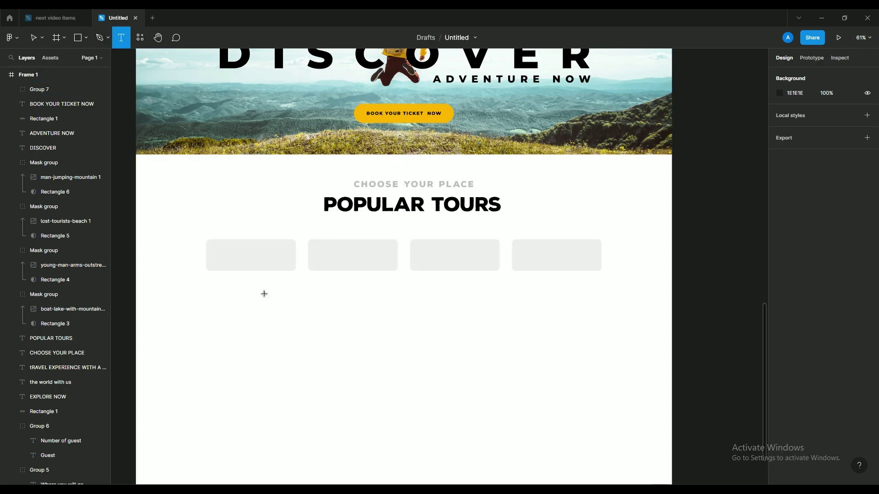
- Add a text label reading Maldives above the first card
{"action": "key", "text": "shift+0"}
{"action": "left_click", "coordinate": [239, 319]}
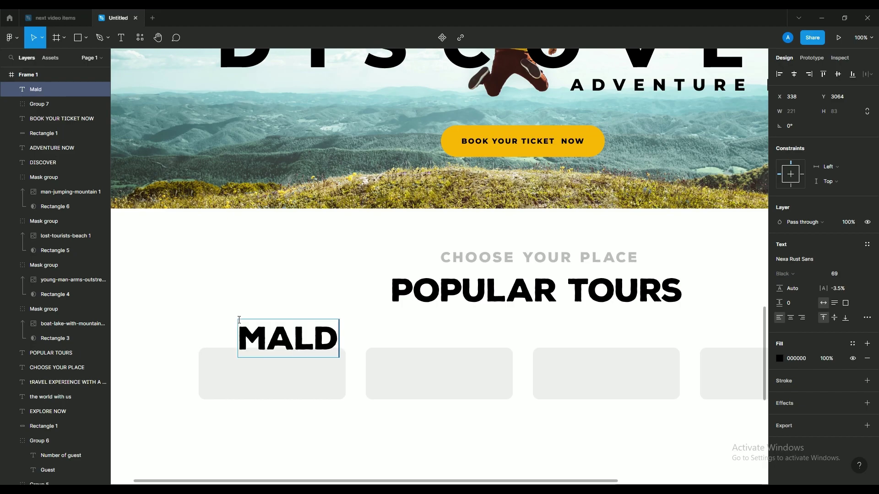
{"action": "scroll", "coordinate": [225, 258], "scroll_direction": "down", "scroll_amount": 1}
{"action": "left_click", "coordinate": [333, 94]}
- Change the POPULAR TOURS heading's font to Montserrat and shift it slightly left to recentre it above the cards
{"action": "triple_click", "coordinate": [443, 288]}
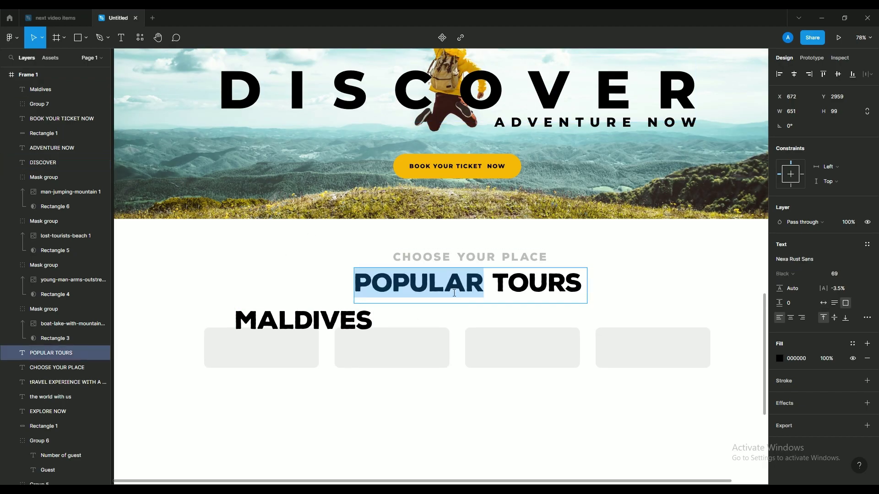
{"action": "left_click", "coordinate": [790, 263]}
{"action": "type", "text": "montserrat"}
{"action": "key", "text": "Return"}
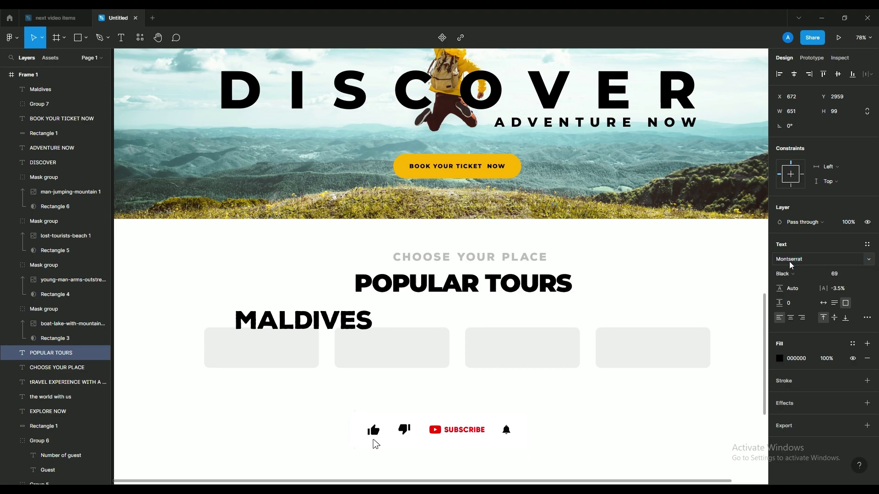
{"action": "key", "text": "Escape"}
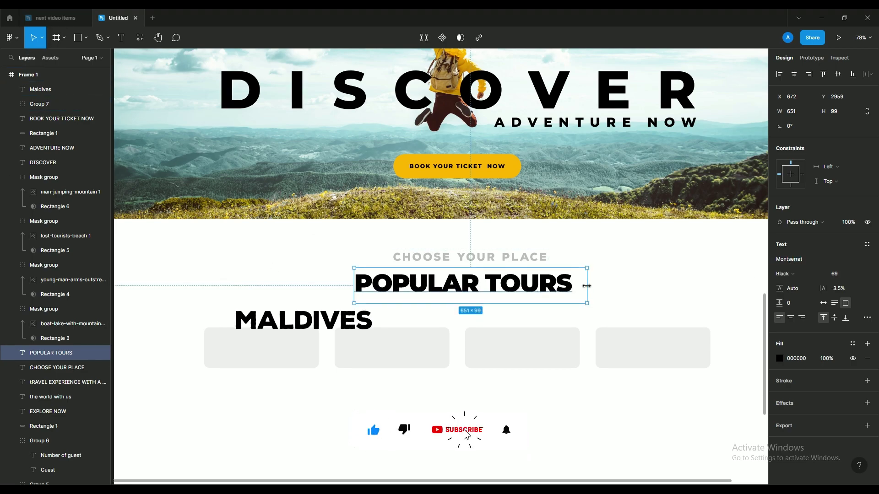
{"action": "left_click_drag", "start_coordinate": [540, 286], "coordinate": [533, 286]}
- Change the Maldives label's font to Montserrat
{"action": "left_click", "coordinate": [355, 321]}
{"action": "left_click", "coordinate": [791, 260]}
{"action": "type", "text": "Montserrat"}
{"action": "key", "text": "Return"}
- Move the Maldives label into the first card and reduce its text size to 29
{"action": "left_click_drag", "start_coordinate": [348, 325], "coordinate": [273, 357]}
{"action": "key", "text": "ctrl+shift+comma"}
{"action": "key", "text": "ctrl+shift+comma"}
{"action": "key", "text": "ctrl+shift+comma"}
{"action": "key", "text": "ctrl+shift+comma"}
{"action": "key", "text": "ctrl+shift+comma"}
{"action": "key", "text": "ctrl+shift+comma"}
{"action": "key", "text": "ctrl+shift+comma"}
{"action": "key", "text": "ctrl+shift+comma"}
{"action": "key", "text": "ctrl+shift+comma"}
{"action": "key", "text": "ctrl+shift+comma"}
{"action": "key", "text": "ctrl+shift+comma"}
{"action": "key", "text": "ctrl+shift+comma"}
{"action": "key", "text": "ctrl+shift+comma"}
{"action": "key", "text": "ctrl+shift+comma"}
{"action": "key", "text": "ctrl+shift+comma"}
{"action": "key", "text": "ctrl+shift+comma"}
{"action": "key", "text": "ctrl+shift+comma"}
{"action": "key", "text": "ctrl+shift+comma"}
{"action": "key", "text": "ctrl+shift+comma"}
{"action": "key", "text": "ctrl+shift+comma"}
{"action": "key", "text": "ctrl+shift+comma"}
{"action": "key", "text": "ctrl+shift+comma"}
{"action": "key", "text": "ctrl+shift+comma"}
{"action": "key", "text": "ctrl+shift+comma"}
{"action": "key", "text": "ctrl+shift+comma"}
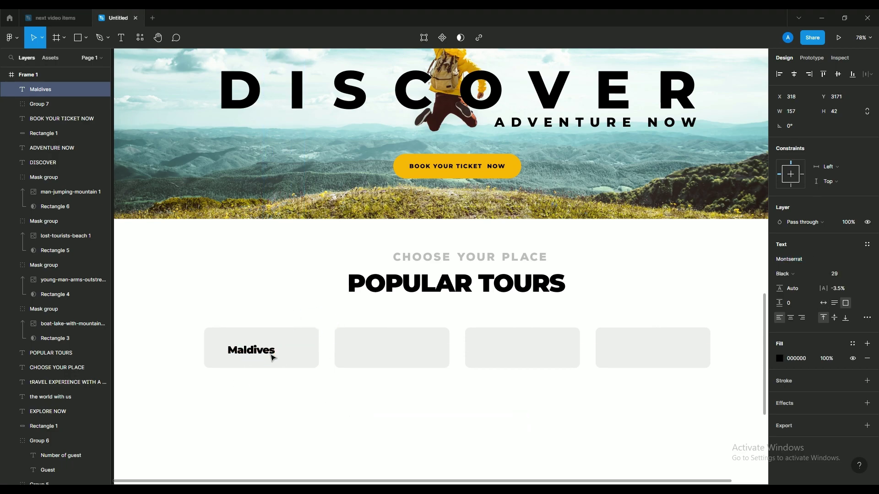
{"action": "left_click", "coordinate": [275, 399]}
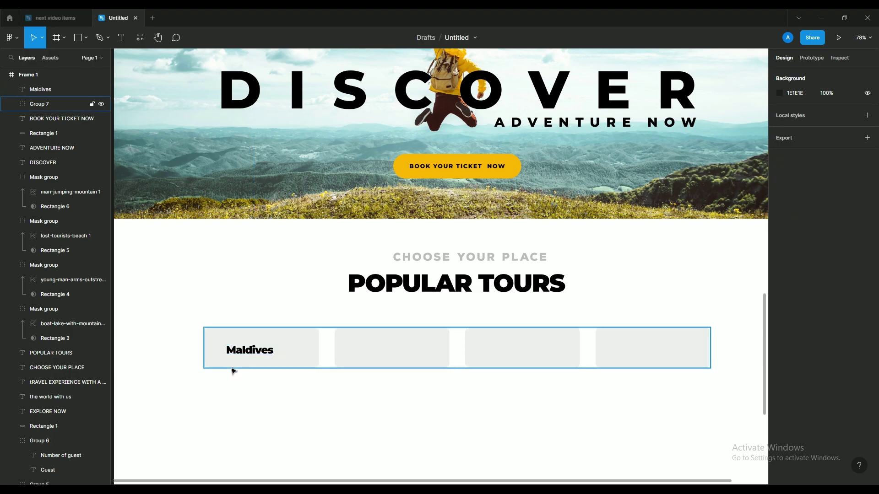
- Change the Maldives label's font weight to Bold
{"action": "scroll", "coordinate": [232, 369], "scroll_direction": "up", "scroll_amount": 2}
{"action": "scroll", "coordinate": [411, 354], "scroll_direction": "up", "scroll_amount": 1}
{"action": "left_click_drag", "start_coordinate": [263, 343], "coordinate": [407, 352]}
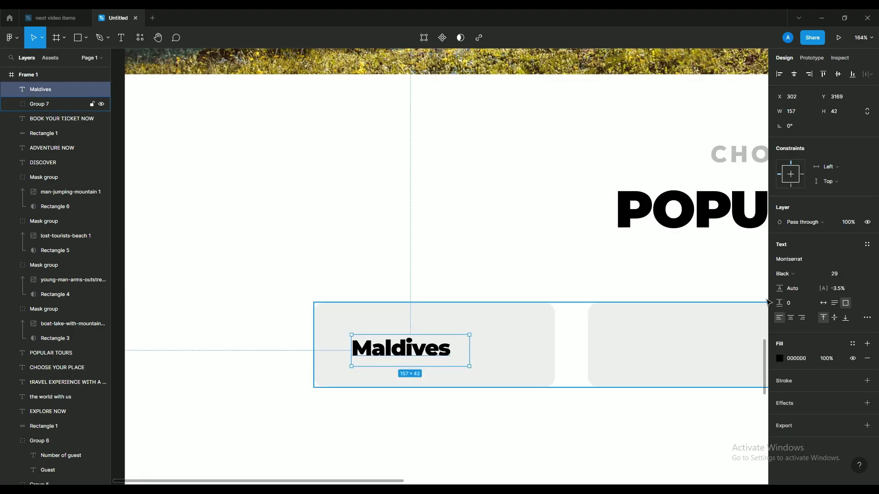
{"action": "left_click", "coordinate": [785, 274]}
{"action": "left_click", "coordinate": [787, 253]}
{"action": "left_click", "coordinate": [398, 405]}
{"action": "scroll", "coordinate": [397, 378], "scroll_direction": "down", "scroll_amount": 3}
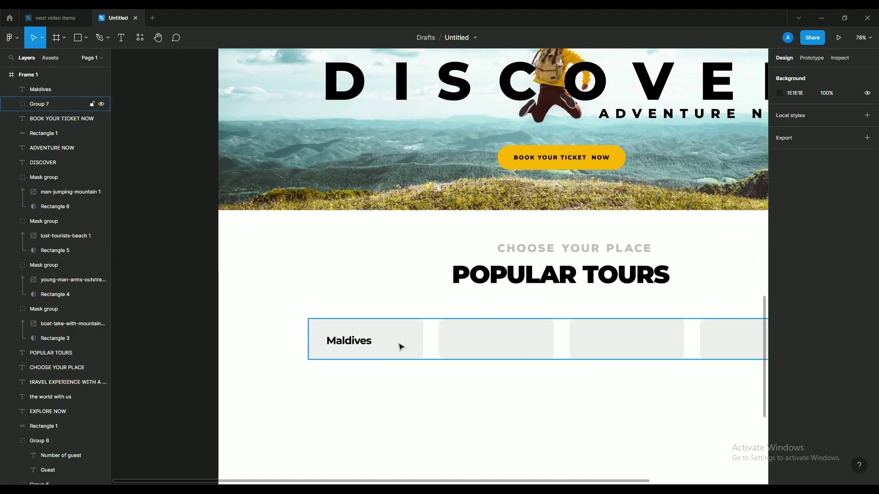
- Fill the first card with the yellow FFB400 sampled from the BOOK YOUR TICKET NOW button
{"action": "left_click", "coordinate": [399, 346]}
{"action": "right_click", "coordinate": [383, 345]}
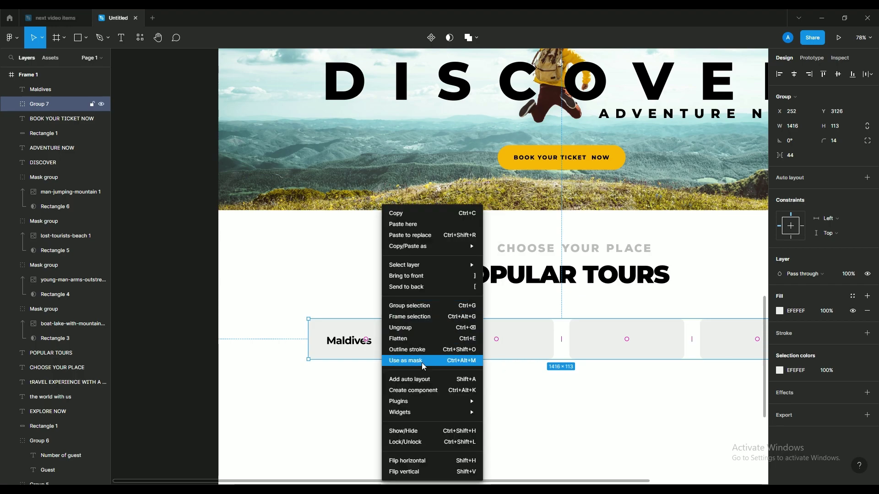
{"action": "left_click", "coordinate": [379, 371]}
{"action": "double_click", "coordinate": [406, 343]}
{"action": "key", "text": "i"}
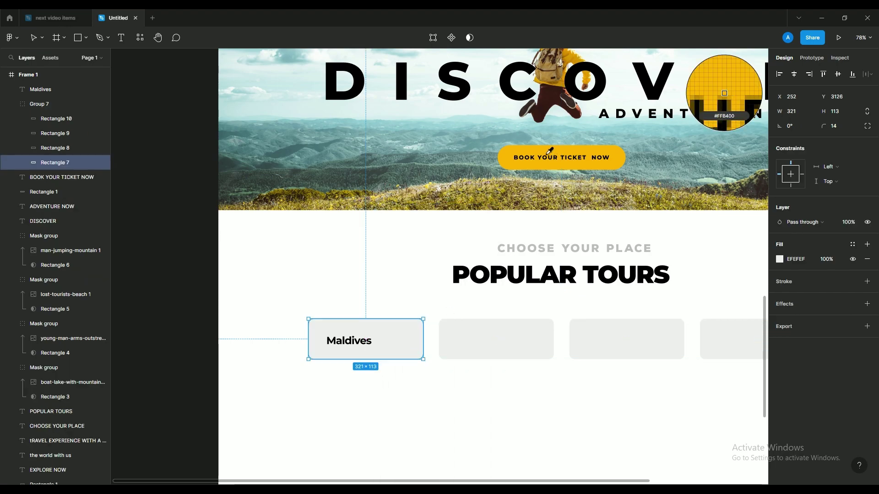
{"action": "left_click", "coordinate": [555, 150]}
{"action": "left_click", "coordinate": [453, 393]}
- Centre the Maldives label in the yellow card and duplicate it onto the other three cards
{"action": "scroll", "coordinate": [439, 384], "scroll_direction": "down", "scroll_amount": 3}
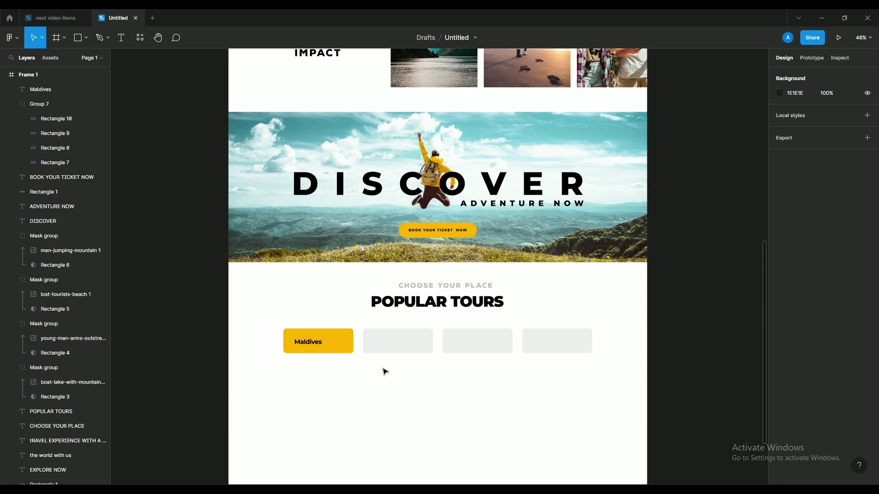
{"action": "scroll", "coordinate": [347, 357], "scroll_direction": "down", "scroll_amount": 2}
{"action": "scroll", "coordinate": [317, 453], "scroll_direction": "up", "scroll_amount": 3}
{"action": "scroll", "coordinate": [316, 412], "scroll_direction": "up", "scroll_amount": 3}
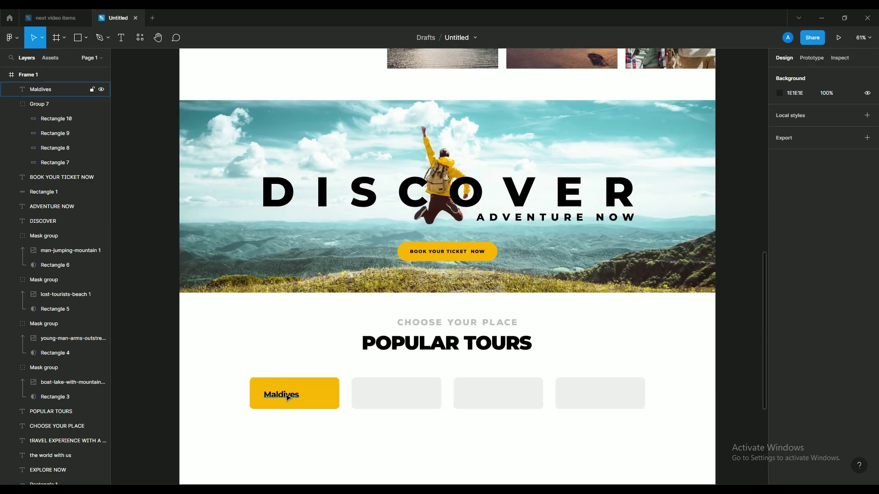
{"action": "left_click", "coordinate": [305, 396]}
{"action": "left_click_drag", "start_coordinate": [308, 398], "coordinate": [405, 403]}
{"action": "key", "text": "ctrl+d"}
{"action": "key", "text": "ctrl+d"}
{"action": "left_click", "coordinate": [493, 431]}
{"action": "left_click_drag", "start_coordinate": [495, 433], "coordinate": [484, 396]}
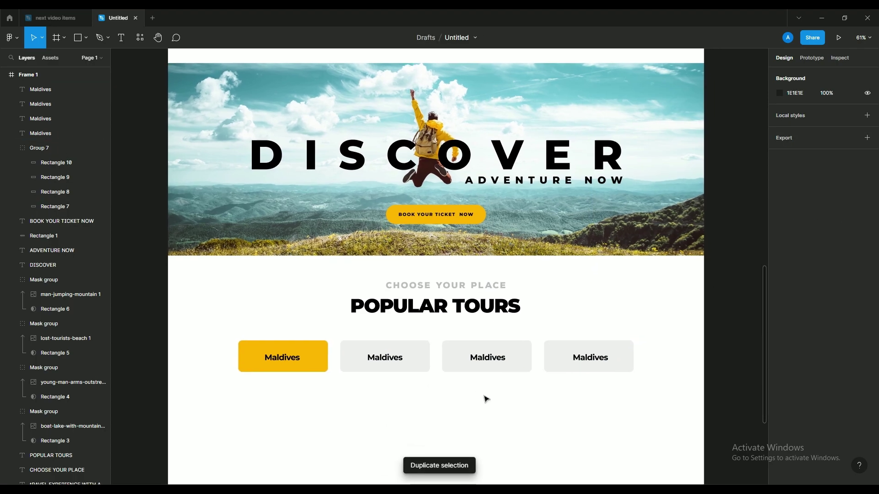
- Change the labels on the second, third and fourth cards to Greece, Canada and Italy, each on one line
{"action": "left_click", "coordinate": [387, 357]}
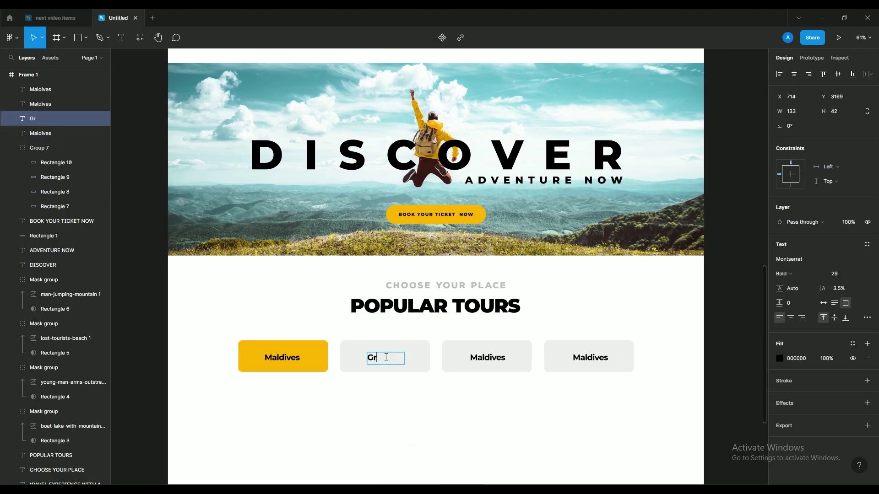
{"action": "left_click", "coordinate": [484, 361]}
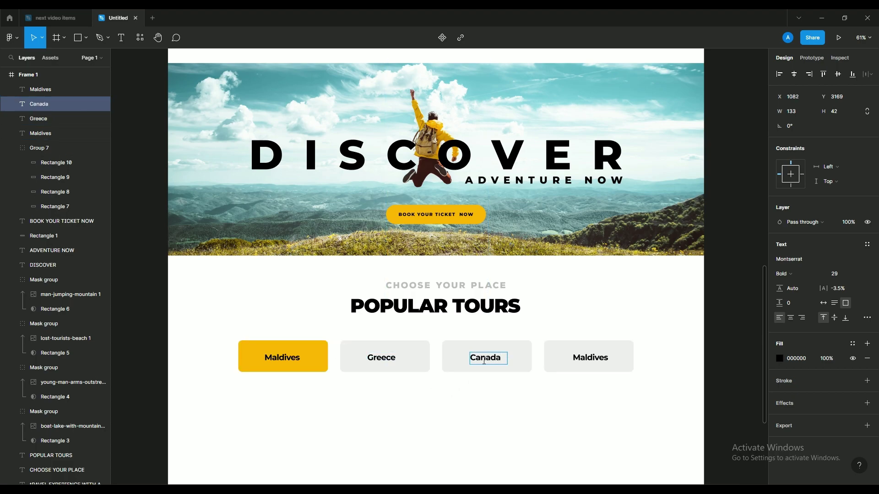
{"action": "left_click", "coordinate": [601, 360]}
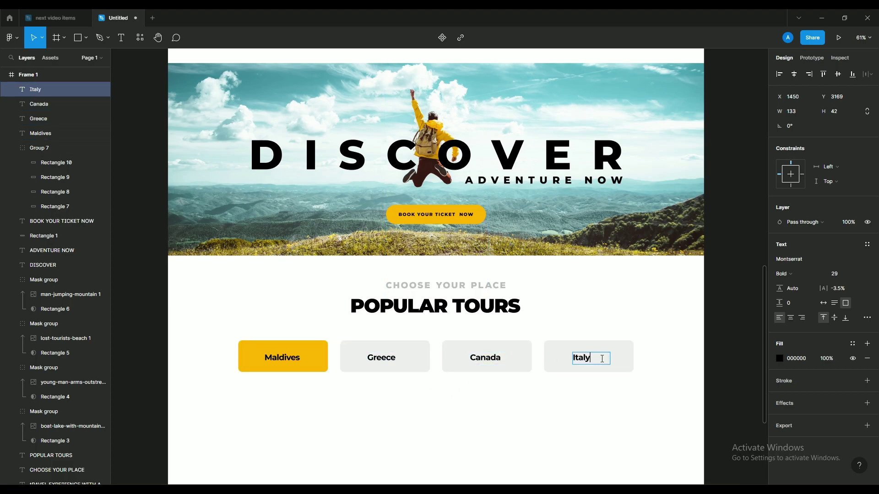
{"action": "left_click", "coordinate": [507, 357]}
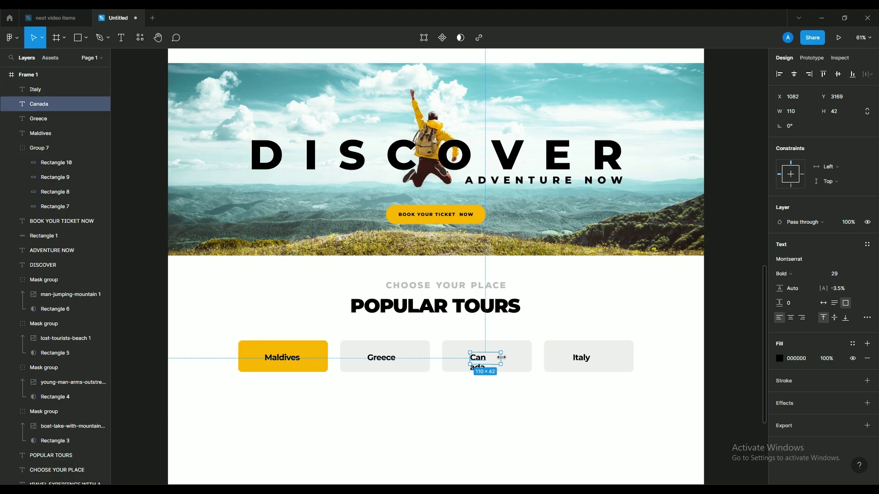
{"action": "left_click_drag", "start_coordinate": [501, 357], "coordinate": [509, 358]}
- Ungroup the four card rectangles
{"action": "left_click", "coordinate": [400, 361]}
{"action": "left_click", "coordinate": [414, 358], "text": "shift"}
{"action": "left_click", "coordinate": [425, 382]}
{"action": "left_click", "coordinate": [420, 357]}
{"action": "right_click", "coordinate": [419, 357]}
{"action": "left_click", "coordinate": [435, 328]}
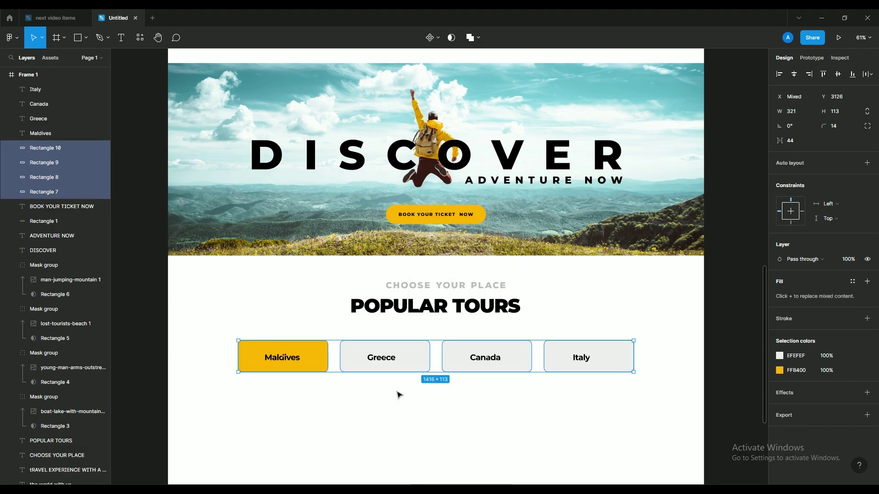
- Centre the Greece, Canada and Italy labels horizontally within their cards
{"action": "left_click", "coordinate": [424, 361]}
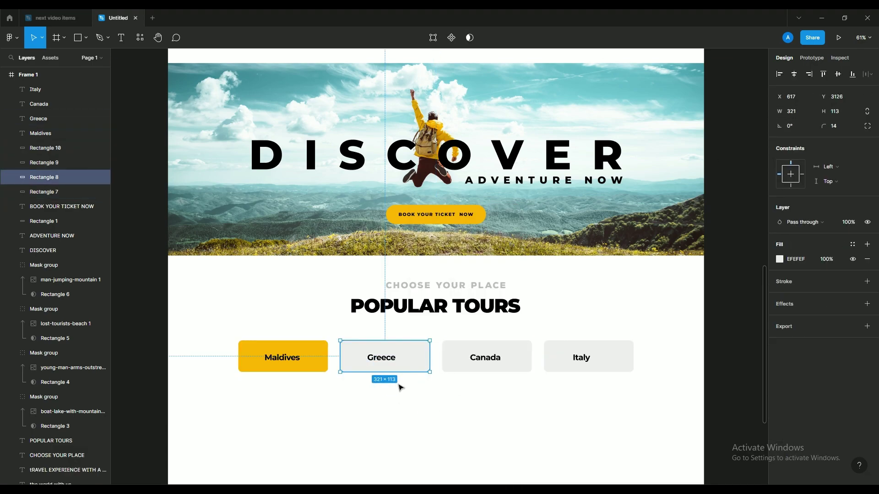
{"action": "left_click", "coordinate": [384, 359]}
{"action": "left_click_drag", "start_coordinate": [393, 404], "coordinate": [370, 354]}
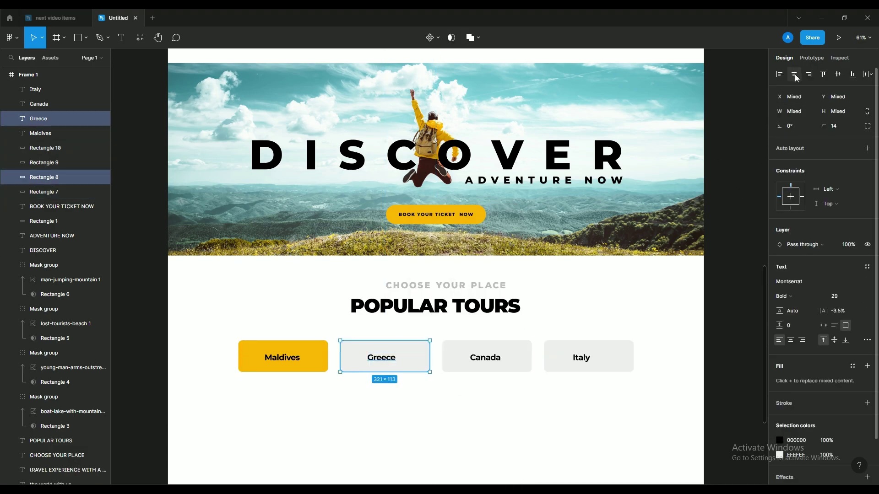
{"action": "left_click", "coordinate": [795, 74]}
{"action": "left_click_drag", "start_coordinate": [497, 399], "coordinate": [478, 357]}
{"action": "key", "text": "Tab"}
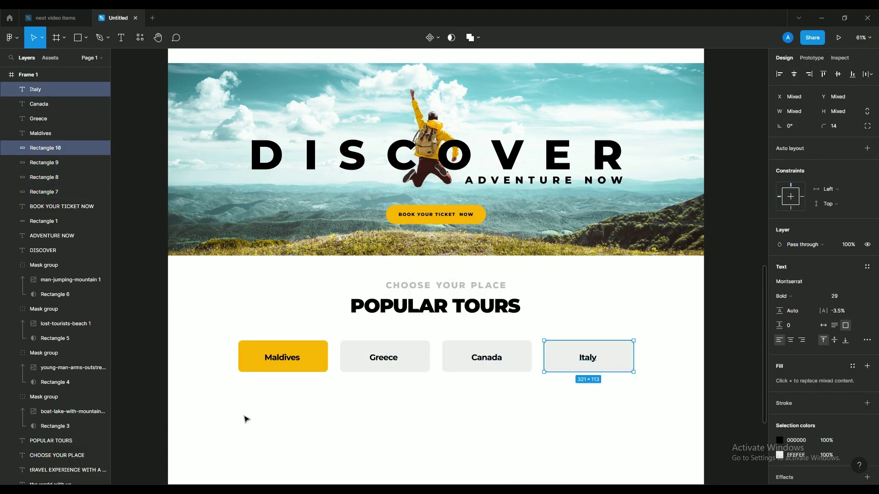
{"action": "key", "text": "Tab"}
{"action": "left_click", "coordinate": [395, 441]}
{"action": "scroll", "coordinate": [432, 375], "scroll_direction": "down", "scroll_amount": 3}
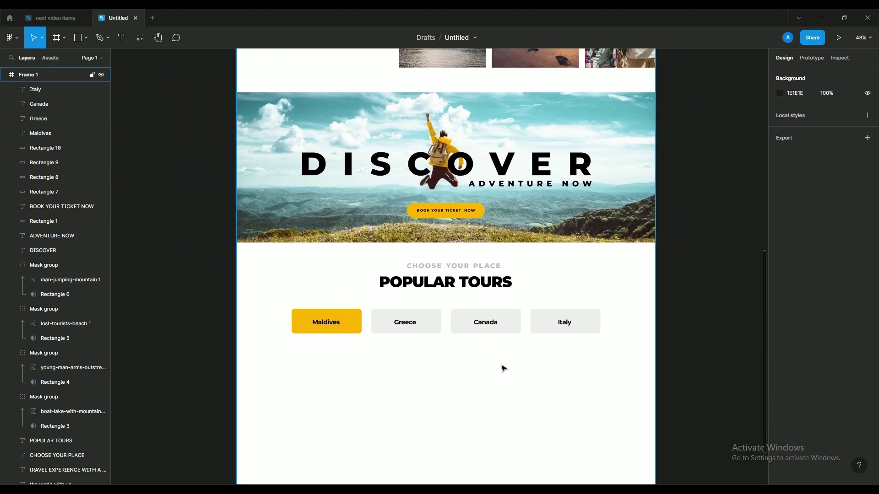
{"action": "scroll", "coordinate": [490, 365], "scroll_direction": "down", "scroll_amount": 3}
{"action": "scroll", "coordinate": [467, 391], "scroll_direction": "up", "scroll_amount": 2}
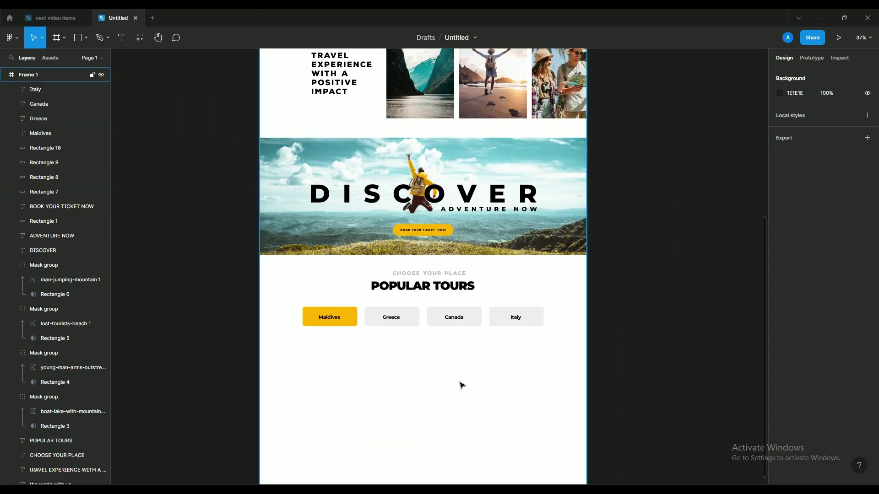
{"action": "scroll", "coordinate": [394, 393], "scroll_direction": "down", "scroll_amount": 4}
{"action": "scroll", "coordinate": [452, 363], "scroll_direction": "up", "scroll_amount": 3}
{"action": "scroll", "coordinate": [449, 349], "scroll_direction": "down", "scroll_amount": 1}
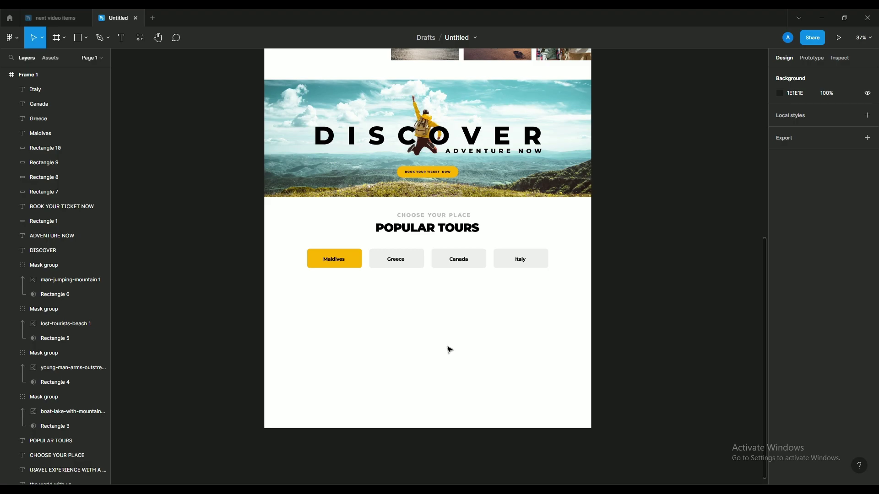
- Draw a rectangle about 2146 × 838 across the empty area below the destination cards as the footer background
{"action": "scroll", "coordinate": [445, 348], "scroll_direction": "up", "scroll_amount": 1}
{"action": "left_click", "coordinate": [473, 200]}
{"action": "left_click", "coordinate": [463, 290]}
{"action": "scroll", "coordinate": [458, 283], "scroll_direction": "up", "scroll_amount": 1}
{"action": "scroll", "coordinate": [415, 293], "scroll_direction": "down", "scroll_amount": 2}
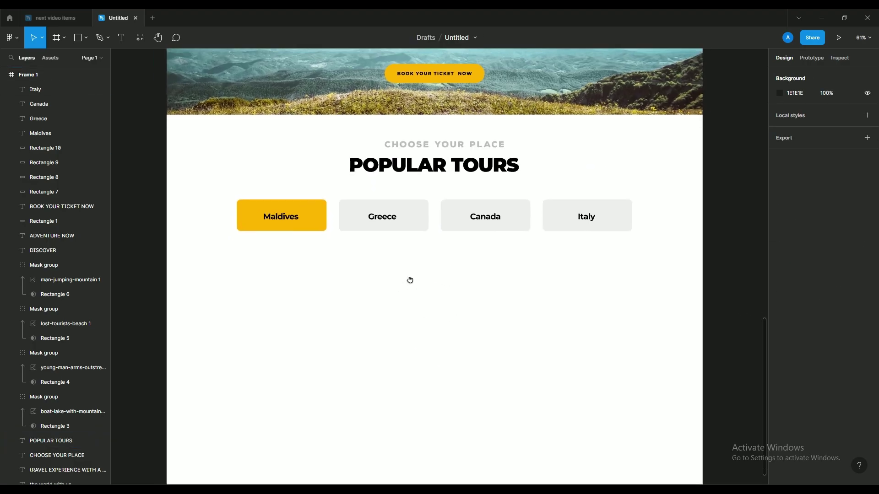
{"action": "scroll", "coordinate": [410, 279], "scroll_direction": "down", "scroll_amount": 1}
{"action": "key", "text": "r"}
{"action": "left_click_drag", "start_coordinate": [209, 230], "coordinate": [576, 373]}
- Fill the footer rectangle with the near-black colour 0F0F0F
{"action": "left_click", "coordinate": [780, 200]}
{"action": "left_click_drag", "start_coordinate": [703, 274], "coordinate": [633, 343]}
{"action": "left_click", "coordinate": [618, 288]}
{"action": "left_click", "coordinate": [460, 324]}
{"action": "left_click", "coordinate": [780, 200]}
{"action": "left_click_drag", "start_coordinate": [660, 317], "coordinate": [659, 314]}
{"action": "left_click", "coordinate": [760, 202]}
{"action": "left_click_drag", "start_coordinate": [39, 75], "coordinate": [43, 93]}
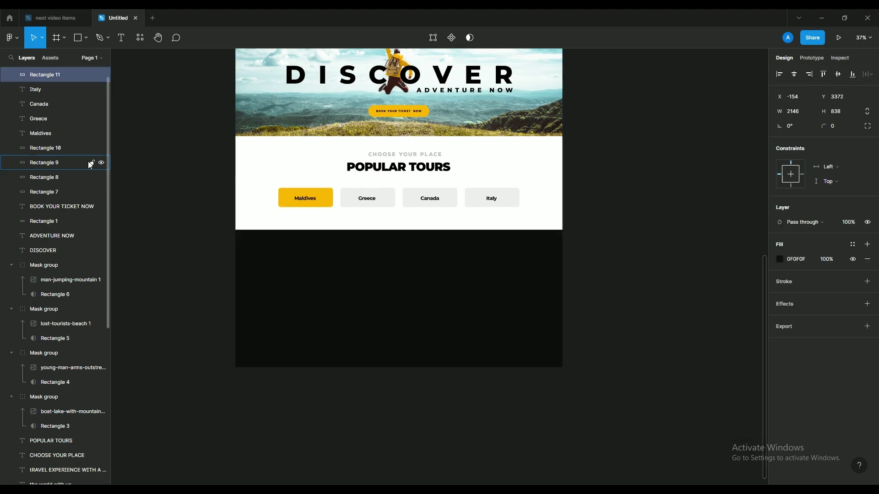
{"action": "left_click_drag", "start_coordinate": [411, 210], "coordinate": [383, 226]}
{"action": "left_click", "coordinate": [655, 327]}
{"action": "scroll", "coordinate": [548, 349], "scroll_direction": "down", "scroll_amount": 3}
{"action": "key", "text": "ctrl+z"}
{"action": "key", "text": "ctrl+shift+z"}
{"action": "left_click_drag", "start_coordinate": [541, 181], "coordinate": [533, 420]}
{"action": "scroll", "coordinate": [467, 348], "scroll_direction": "down", "scroll_amount": 3}
{"action": "scroll", "coordinate": [457, 385], "scroll_direction": "up", "scroll_amount": 1}
{"action": "left_click", "coordinate": [489, 381]}
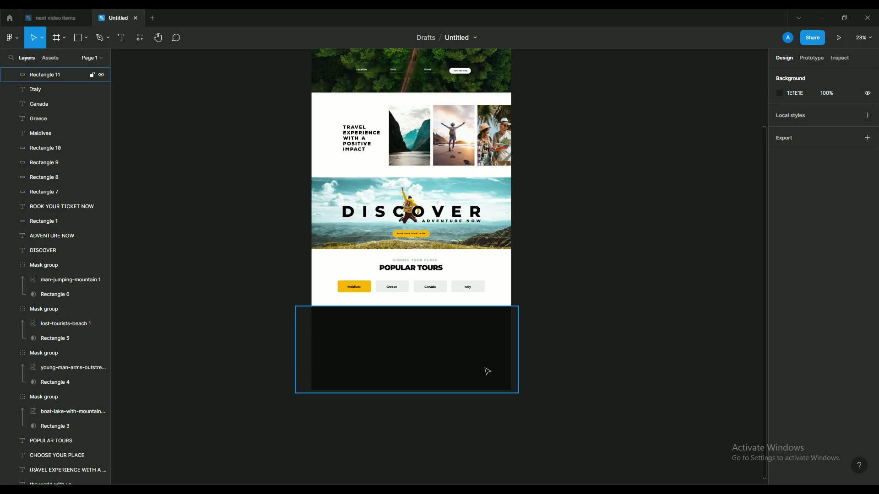
- Duplicate the header's airplane icon and Adventure text into the dark footer, below the Maldives card
{"action": "scroll", "coordinate": [419, 352], "scroll_direction": "down", "scroll_amount": 2}
{"action": "double_click", "coordinate": [372, 120]}
{"action": "double_click", "coordinate": [372, 120]}
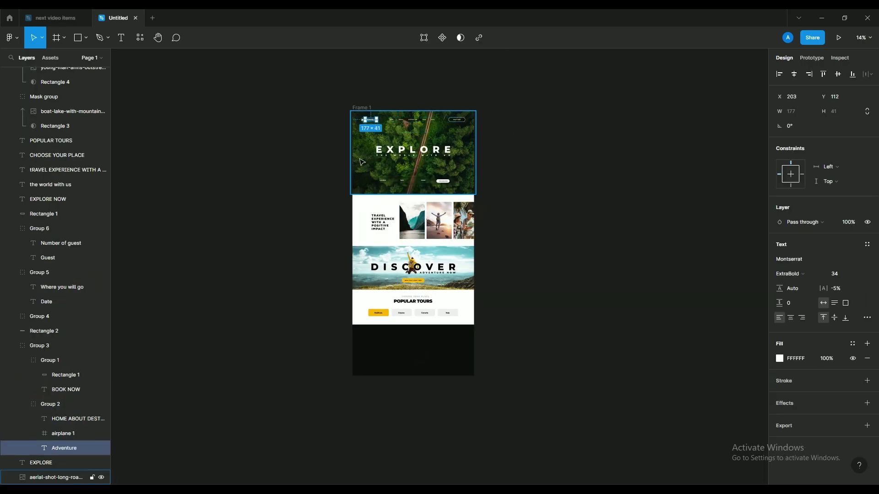
{"action": "scroll", "coordinate": [390, 136], "scroll_direction": "up", "scroll_amount": 3}
{"action": "left_click", "coordinate": [331, 102], "text": "shift"}
{"action": "scroll", "coordinate": [413, 289], "scroll_direction": "down", "scroll_amount": 6}
{"action": "scroll", "coordinate": [414, 293], "scroll_direction": "up", "scroll_amount": 2}
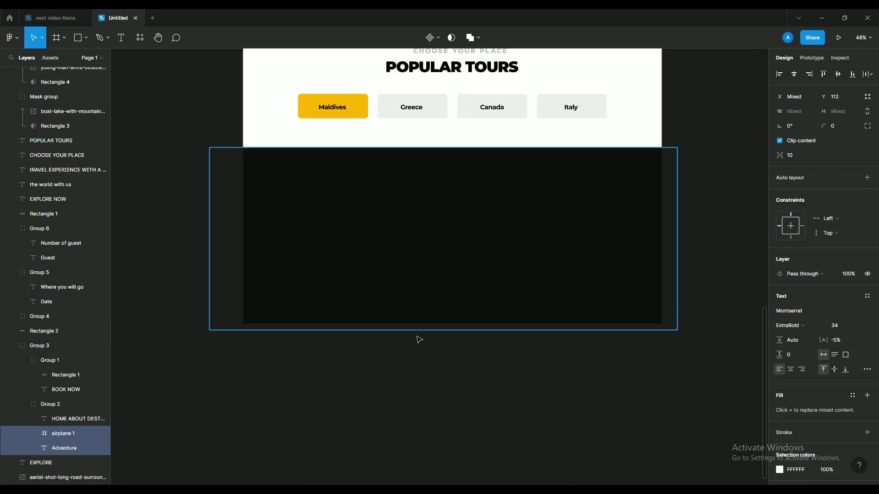
{"action": "key", "text": "Escape"}
{"action": "left_click_drag", "start_coordinate": [389, 219], "coordinate": [384, 204]}
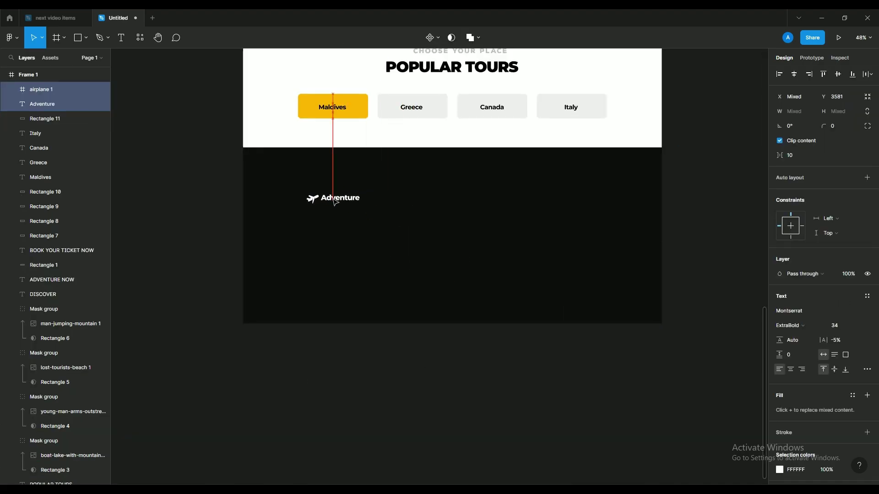
{"action": "left_click", "coordinate": [413, 333]}
{"action": "scroll", "coordinate": [415, 312], "scroll_direction": "down", "scroll_amount": 1}
{"action": "left_click_drag", "start_coordinate": [472, 224], "coordinate": [428, 243]}
{"action": "scroll", "coordinate": [423, 256], "scroll_direction": "down", "scroll_amount": 1}
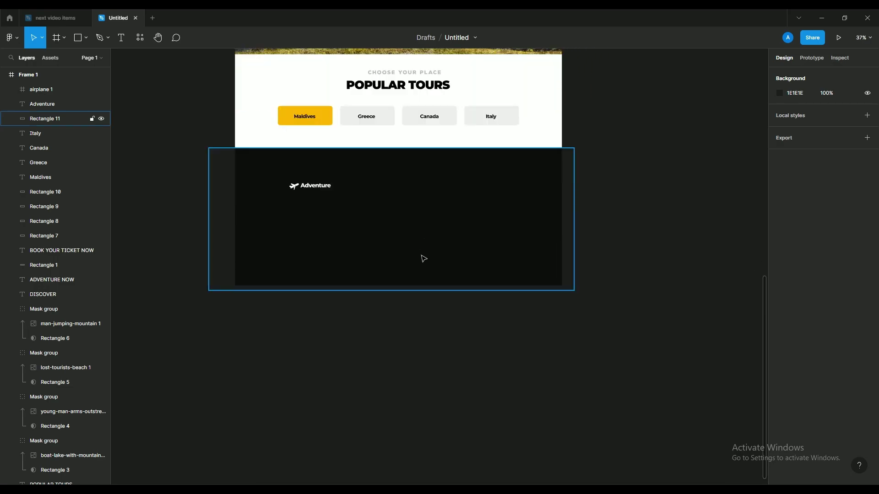
- Duplicate the footer's Adventure text beside the original and change the copy to Quick Links
{"action": "scroll", "coordinate": [363, 292], "scroll_direction": "up", "scroll_amount": 2}
{"action": "scroll", "coordinate": [360, 299], "scroll_direction": "up", "scroll_amount": 3}
{"action": "left_click", "coordinate": [281, 255]}
{"action": "left_click_drag", "start_coordinate": [280, 255], "coordinate": [402, 257]}
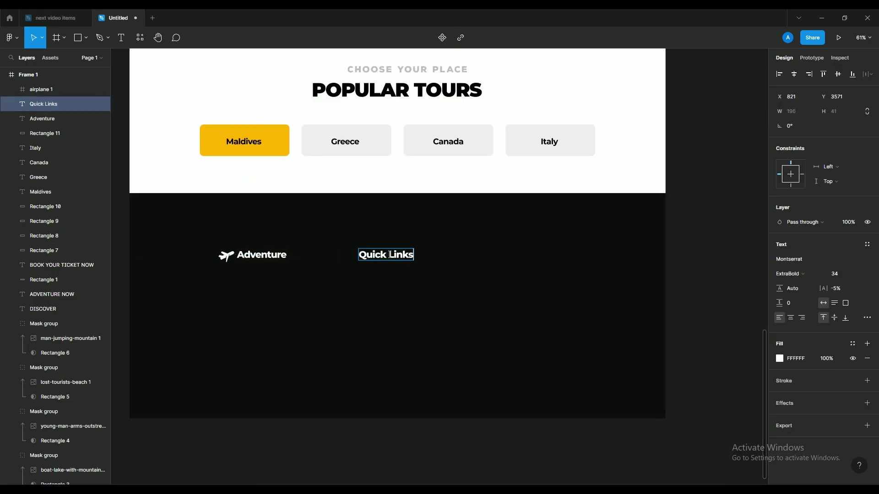
{"action": "scroll", "coordinate": [433, 420], "scroll_direction": "down", "scroll_amount": 2}
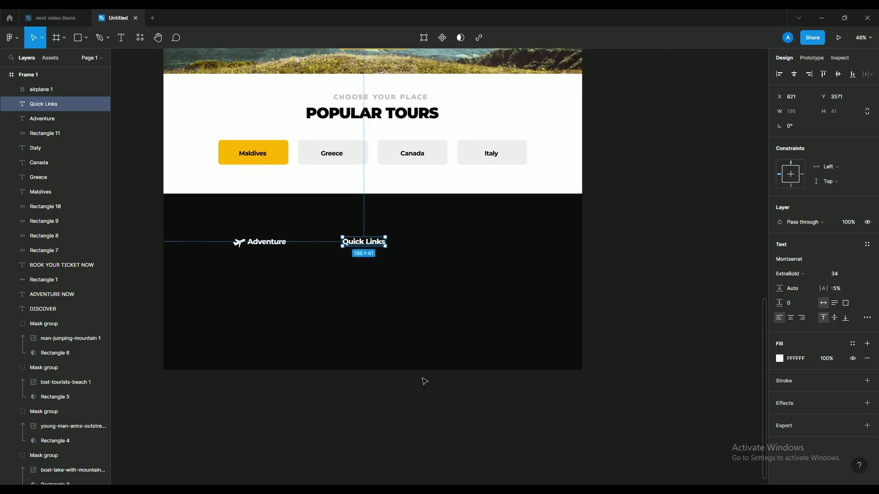
- Duplicate the Quick Links heading as Subscribe beside it, and move Quick Links closer to Adventure
{"action": "left_click_drag", "start_coordinate": [363, 248], "coordinate": [424, 250]}
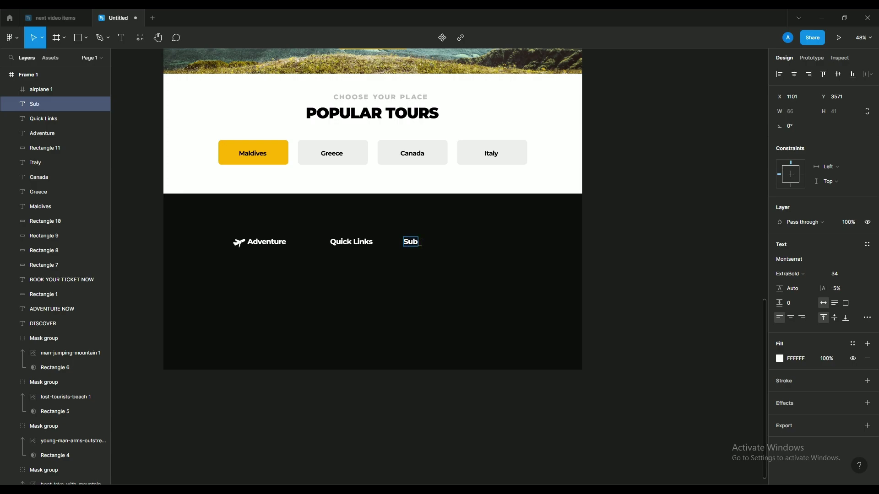
{"action": "left_click_drag", "start_coordinate": [352, 242], "coordinate": [337, 242]}
{"action": "left_click", "coordinate": [420, 247]}
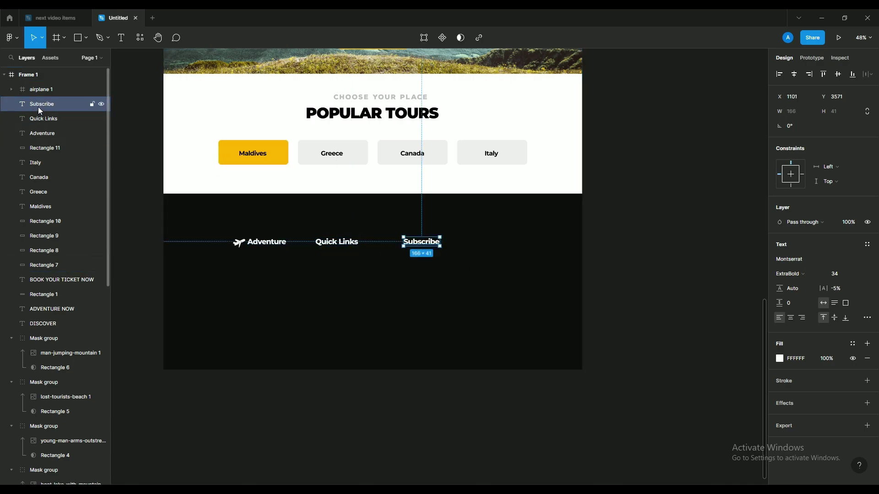
- Draw a rectangle about 527 × 93 below the Subscribe heading and fully round its corners
{"action": "left_click", "coordinate": [82, 43]}
{"action": "left_click", "coordinate": [50, 59]}
{"action": "mouse_move", "coordinate": [402, 265]}
{"action": "left_mouse_down"}
{"action": "mouse_move", "coordinate": [444, 295]}
{"action": "mouse_move", "coordinate": [521, 296]}
{"action": "left_mouse_up"}
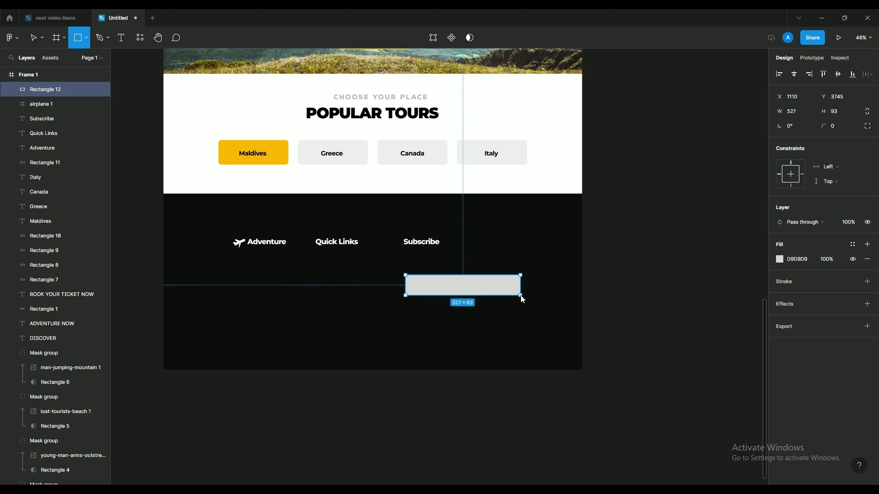
{"action": "left_click", "coordinate": [671, 232]}
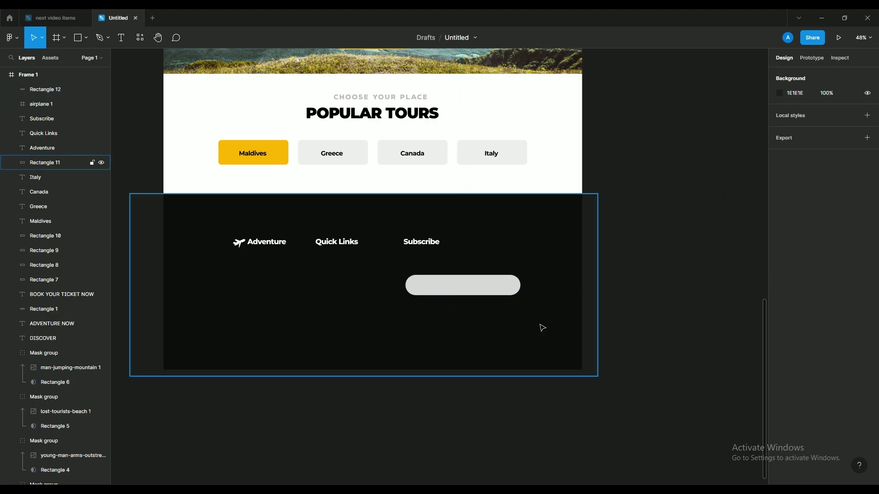
- Move Subscribe and the rounded bar closer to Quick Links with their left edges aligned, and widen the bar
{"action": "scroll", "coordinate": [390, 281], "scroll_direction": "up", "scroll_amount": 1}
{"action": "left_click_drag", "start_coordinate": [433, 234], "coordinate": [406, 234]}
{"action": "left_click_drag", "start_coordinate": [463, 290], "coordinate": [432, 290]}
{"action": "left_click_drag", "start_coordinate": [529, 285], "coordinate": [556, 285]}
{"action": "scroll", "coordinate": [550, 287], "scroll_direction": "down", "scroll_amount": 2}
{"action": "left_click", "coordinate": [661, 316]}
{"action": "scroll", "coordinate": [506, 318], "scroll_direction": "up", "scroll_amount": 1}
- Duplicate the rounded bar, narrow the copy to 257 at its right end, and fill it with the Maldives card's yellow
{"action": "left_click", "coordinate": [487, 293]}
{"action": "key", "text": "ctrl+f"}
{"action": "left_click", "coordinate": [420, 288]}
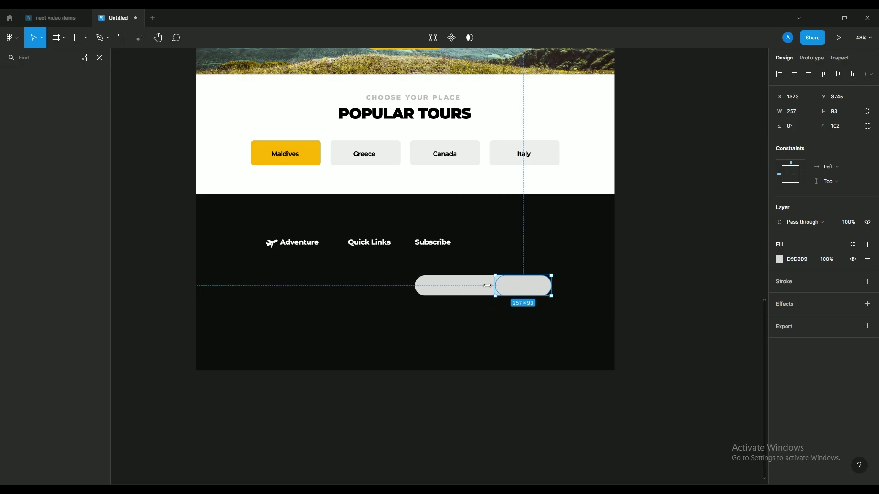
{"action": "key", "text": "i"}
{"action": "left_click", "coordinate": [309, 160]}
{"action": "left_click", "coordinate": [519, 416]}
- Add the text Email Address on the grey bar in Montserrat Regular, size 20
{"action": "scroll", "coordinate": [480, 293], "scroll_direction": "up", "scroll_amount": 1}
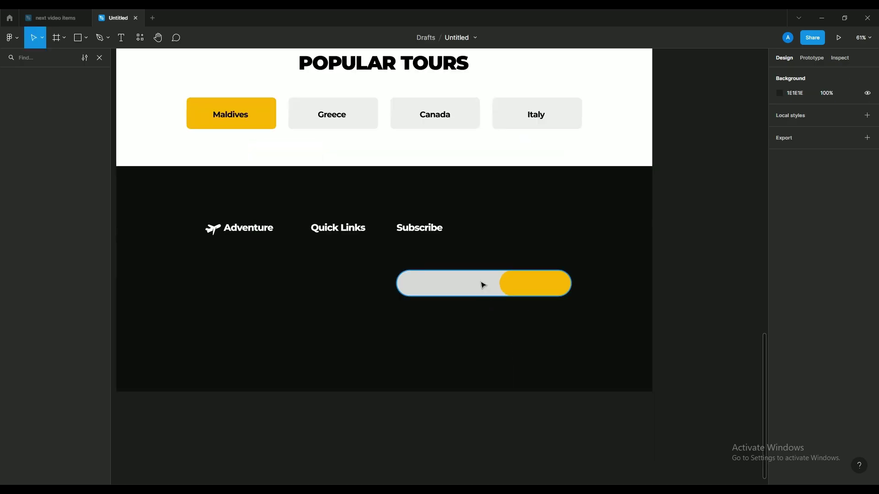
{"action": "scroll", "coordinate": [435, 320], "scroll_direction": "up", "scroll_amount": 4}
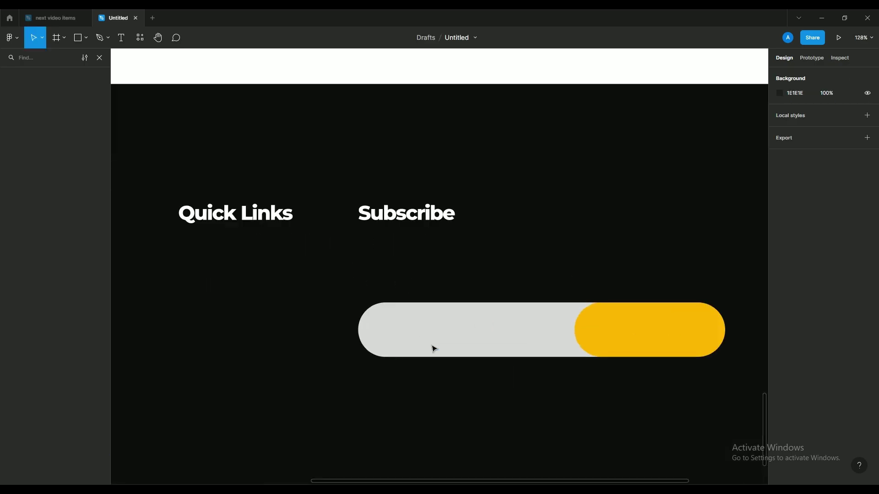
{"action": "key", "text": "t"}
{"action": "left_click", "coordinate": [395, 317]}
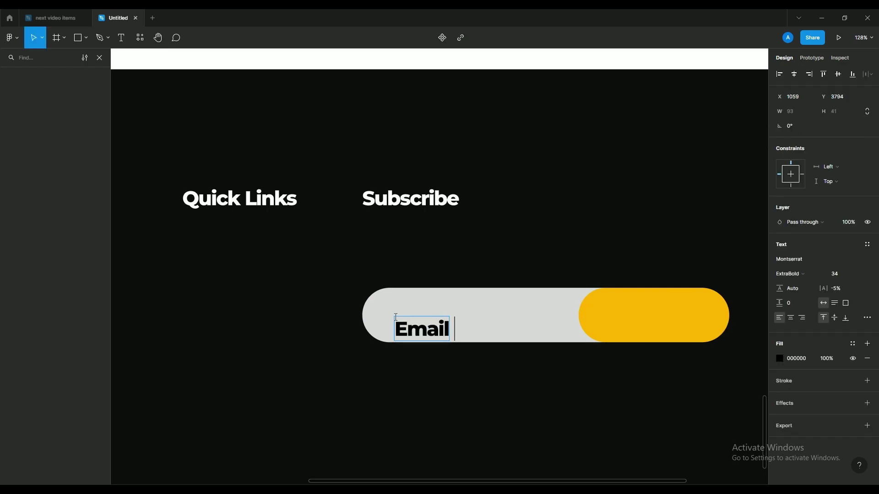
{"action": "type", "text": "Email Address"}
{"action": "key", "text": "ctrl+a"}
{"action": "left_click", "coordinate": [790, 273]}
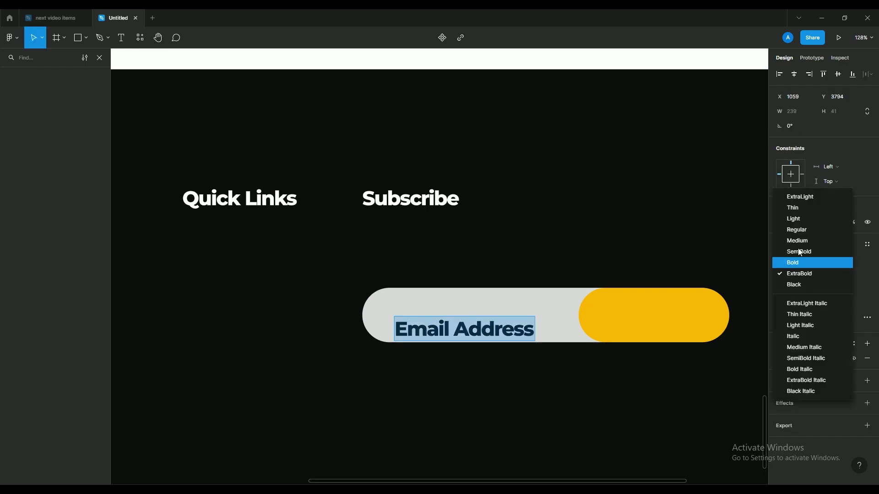
{"action": "left_click", "coordinate": [796, 234]}
{"action": "key", "text": "ctrl+shift+comma"}
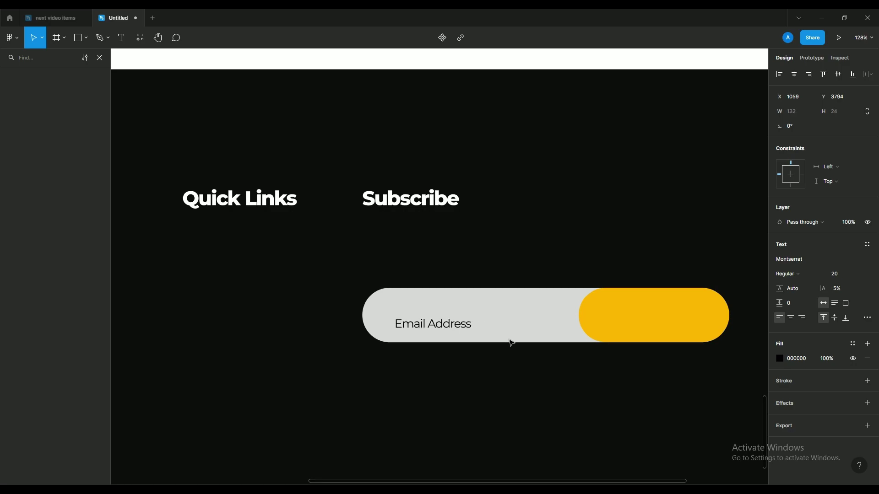
- Position the Email Address text within the grey bar and colour it grey 929292
{"action": "left_click_drag", "start_coordinate": [452, 324], "coordinate": [446, 318]}
{"action": "left_click", "coordinate": [780, 358]}
{"action": "left_click_drag", "start_coordinate": [668, 304], "coordinate": [651, 309]}
{"action": "left_click", "coordinate": [651, 309]}
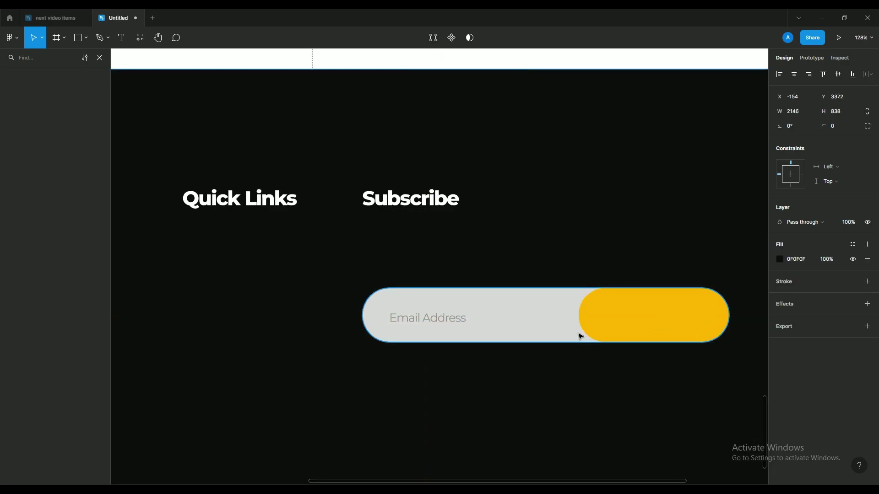
- Copy the BOOK YOUR TICKET NOW label onto the footer's yellow button and change it to SEND
{"action": "scroll", "coordinate": [539, 320], "scroll_direction": "down", "scroll_amount": 6}
{"action": "left_click", "coordinate": [571, 163]}
{"action": "left_click_drag", "start_coordinate": [571, 164], "coordinate": [562, 197]}
{"action": "left_click", "coordinate": [487, 152]}
{"action": "left_click", "coordinate": [484, 150]}
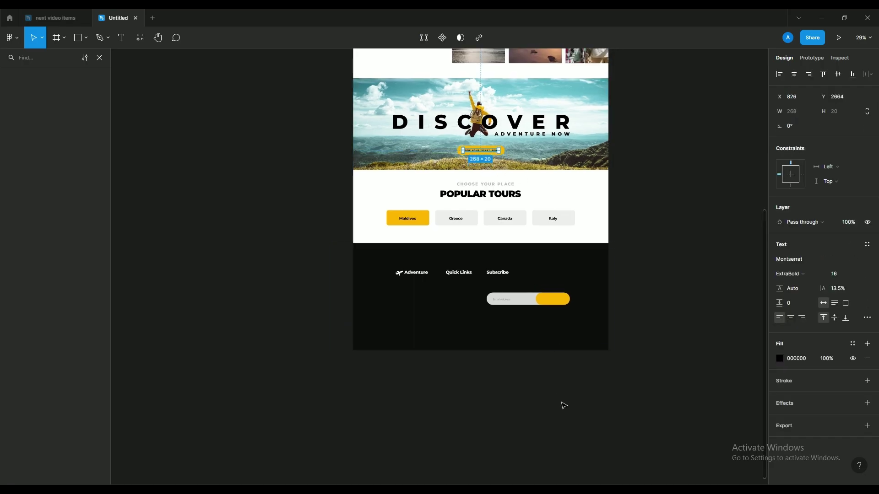
{"action": "key", "text": "ctrl+c"}
{"action": "scroll", "coordinate": [564, 406], "scroll_direction": "up", "scroll_amount": 6}
{"action": "key", "text": "ctrl+v"}
{"action": "left_click_drag", "start_coordinate": [488, 273], "coordinate": [601, 229]}
{"action": "key", "text": "Return"}
{"action": "type", "text": "S"}
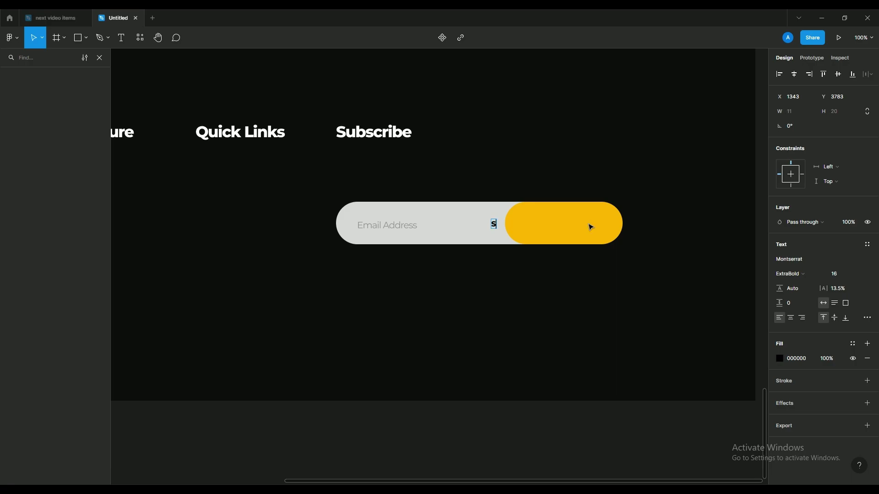
{"action": "left_click_drag", "start_coordinate": [509, 227], "coordinate": [575, 231]}
{"action": "left_click", "coordinate": [542, 228]}
{"action": "left_click", "coordinate": [588, 249]}
- Group the grey bar, yellow button, Email Address and SEND texts, and shrink the group slightly
{"action": "scroll", "coordinate": [524, 244], "scroll_direction": "down", "scroll_amount": 3}
{"action": "left_click", "coordinate": [550, 338]}
{"action": "left_click", "coordinate": [471, 236]}
{"action": "left_click", "coordinate": [442, 234], "text": "shift"}
{"action": "left_click", "coordinate": [559, 232], "text": "shift"}
{"action": "left_click", "coordinate": [539, 232], "text": "shift"}
{"action": "key", "text": "ctrl+g"}
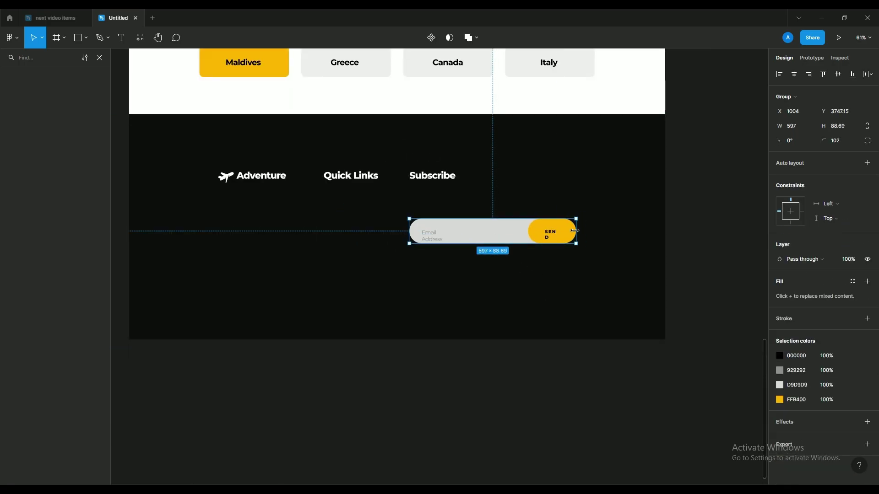
{"action": "left_click", "coordinate": [451, 253]}
- Adjust the Email Address and SEND text boxes so that each text fits on one line
{"action": "double_click", "coordinate": [431, 239]}
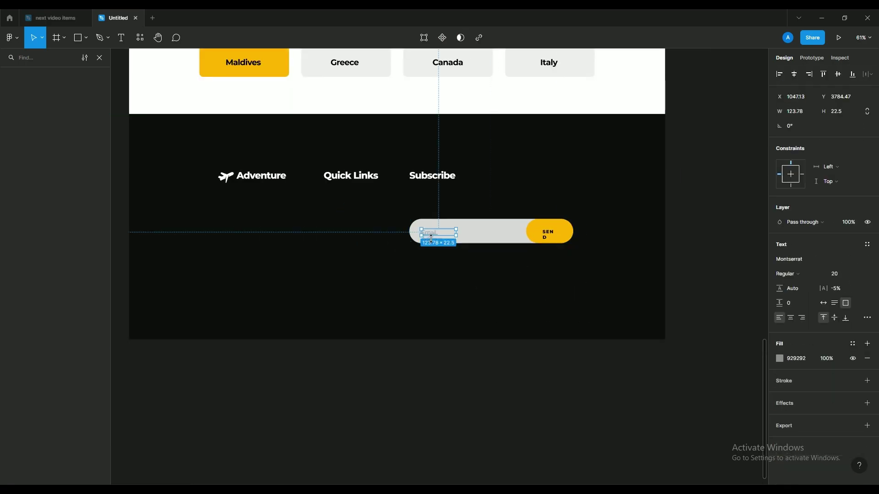
{"action": "scroll", "coordinate": [507, 372], "scroll_direction": "up", "scroll_amount": 2}
{"action": "scroll", "coordinate": [528, 369], "scroll_direction": "up", "scroll_amount": 2}
{"action": "left_click_drag", "start_coordinate": [407, 324], "coordinate": [420, 324]}
{"action": "left_click", "coordinate": [559, 324]}
{"action": "left_click", "coordinate": [597, 381]}
{"action": "scroll", "coordinate": [586, 375], "scroll_direction": "down", "scroll_amount": 4}
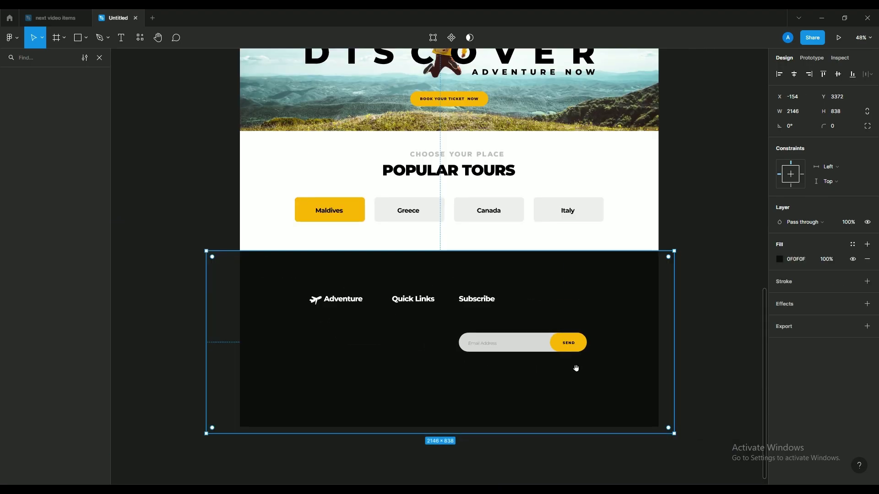
- Move the Quick Links heading slightly toward Adventure, to X 680
{"action": "left_click", "coordinate": [360, 260]}
{"action": "left_click_drag", "start_coordinate": [359, 260], "coordinate": [366, 260]}
{"action": "left_click_drag", "start_coordinate": [390, 289], "coordinate": [402, 284]}
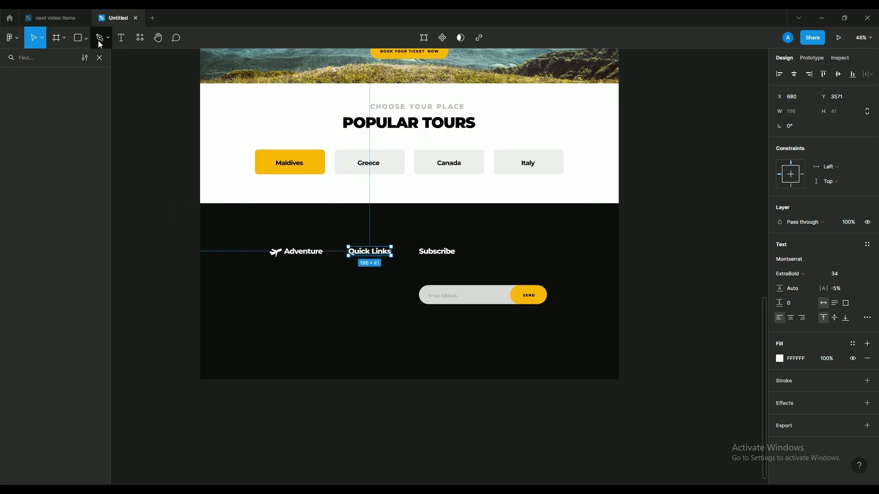
- Add a text list below Quick Links reading Home, About, Destination, Tour and Blog on separate lines
{"action": "left_click", "coordinate": [121, 38]}
{"action": "scroll", "coordinate": [353, 314], "scroll_direction": "up", "scroll_amount": 2}
{"action": "scroll", "coordinate": [357, 320], "scroll_direction": "down", "scroll_amount": 2}
{"action": "scroll", "coordinate": [364, 316], "scroll_direction": "up", "scroll_amount": 4}
{"action": "left_click", "coordinate": [332, 199]}
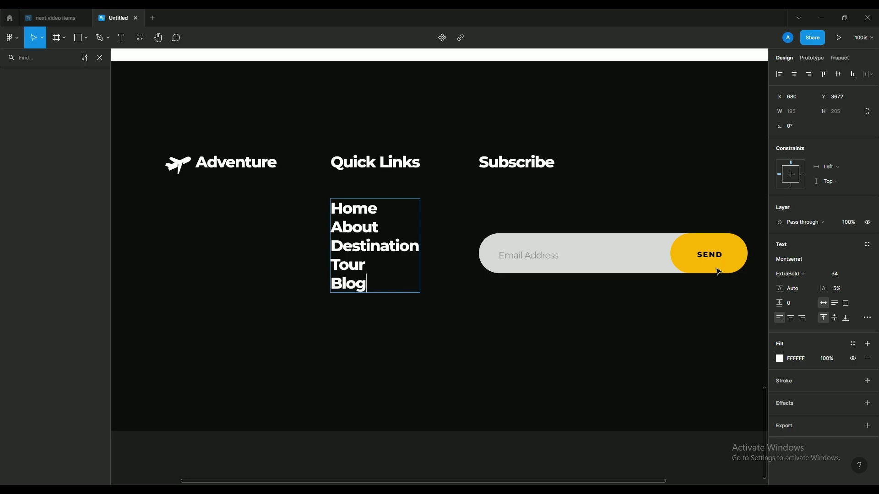
- Give the link list a lighter font weight and increase its paragraph spacing
{"action": "key", "text": "ctrl+a"}
{"action": "left_click", "coordinate": [791, 274]}
{"action": "left_click", "coordinate": [751, 236]}
{"action": "mouse_move", "coordinate": [780, 303]}
{"action": "left_mouse_down"}
{"action": "mouse_move", "coordinate": [808, 303]}
{"action": "mouse_move", "coordinate": [767, 303]}
{"action": "left_mouse_up"}
- Left-align the link list with the Quick Links heading and move both toward Subscribe, to X 711
{"action": "left_click", "coordinate": [388, 162]}
{"action": "left_click", "coordinate": [443, 221]}
{"action": "left_click", "coordinate": [357, 211], "text": "shift"}
{"action": "left_click", "coordinate": [781, 76]}
{"action": "left_click", "coordinate": [432, 289]}
{"action": "scroll", "coordinate": [460, 255], "scroll_direction": "down", "scroll_amount": 1}
{"action": "left_click_drag", "start_coordinate": [425, 176], "coordinate": [430, 177]}
{"action": "left_click", "coordinate": [431, 177]}
{"action": "left_click", "coordinate": [402, 213], "text": "shift"}
{"action": "left_click_drag", "start_coordinate": [402, 213], "coordinate": [413, 213]}
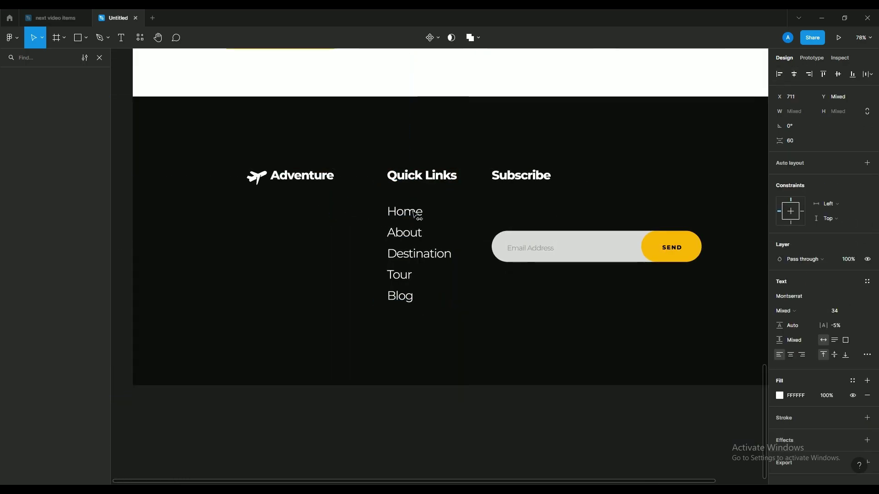
{"action": "left_click", "coordinate": [506, 208]}
{"action": "scroll", "coordinate": [505, 208], "scroll_direction": "down", "scroll_amount": 2}
{"action": "left_click_drag", "start_coordinate": [511, 198], "coordinate": [489, 206]}
{"action": "left_click", "coordinate": [464, 337]}
- Move the footer's airplane icon and Adventure text slightly to the left, away from Quick Links
{"action": "scroll", "coordinate": [465, 332], "scroll_direction": "up", "scroll_amount": 1}
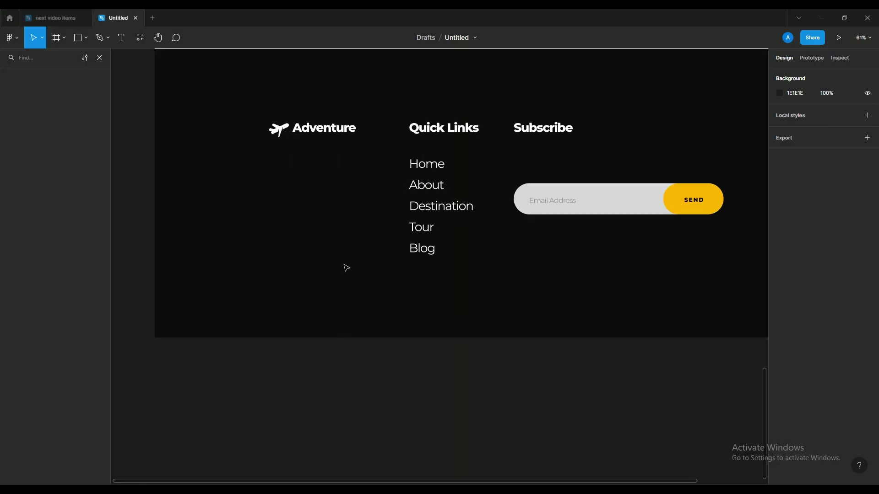
{"action": "scroll", "coordinate": [353, 222], "scroll_direction": "up", "scroll_amount": 3}
{"action": "left_click_drag", "start_coordinate": [353, 223], "coordinate": [370, 265]}
{"action": "left_click", "coordinate": [283, 175]}
{"action": "left_click", "coordinate": [356, 179], "text": "shift"}
{"action": "left_click_drag", "start_coordinate": [356, 179], "coordinate": [347, 179]}
- Add a text box below Adventure with the pasted "It is a long established fact" paragraph in Montserrat Regular, size 19
{"action": "left_click_drag", "start_coordinate": [263, 200], "coordinate": [412, 309]}
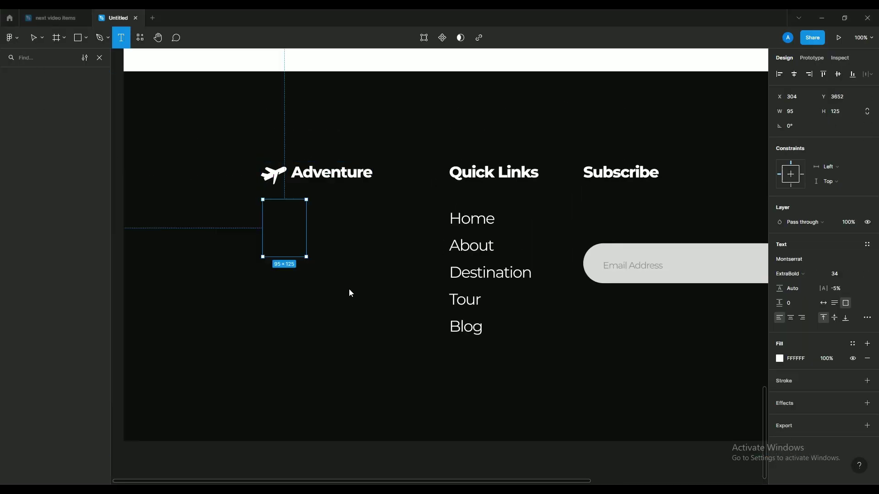
{"action": "key", "text": "ctrl+v"}
{"action": "key", "text": "Escape"}
{"action": "key", "text": "ctrl+shift+comma"}
{"action": "left_click", "coordinate": [791, 274]}
{"action": "left_click", "coordinate": [793, 229]}
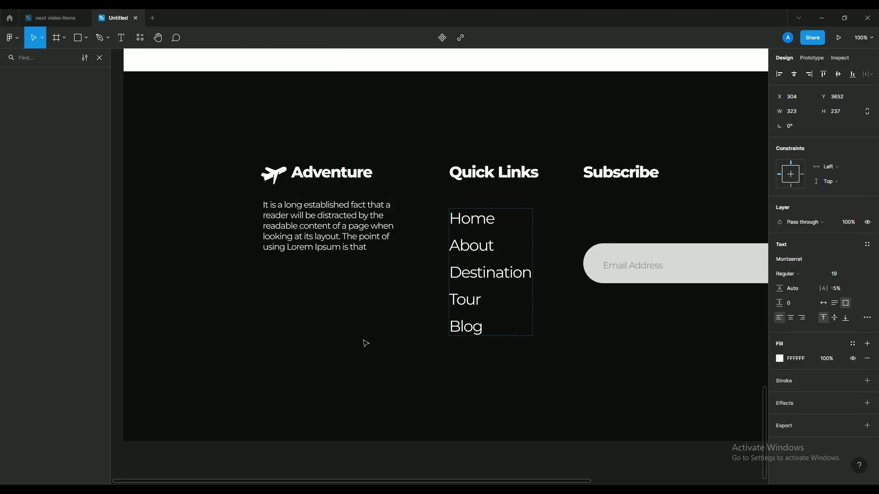
- Set the letter spacing of the paragraph below Adventure to 0.5%
{"action": "left_click", "coordinate": [395, 238]}
{"action": "left_click_drag", "start_coordinate": [825, 288], "coordinate": [835, 289]}
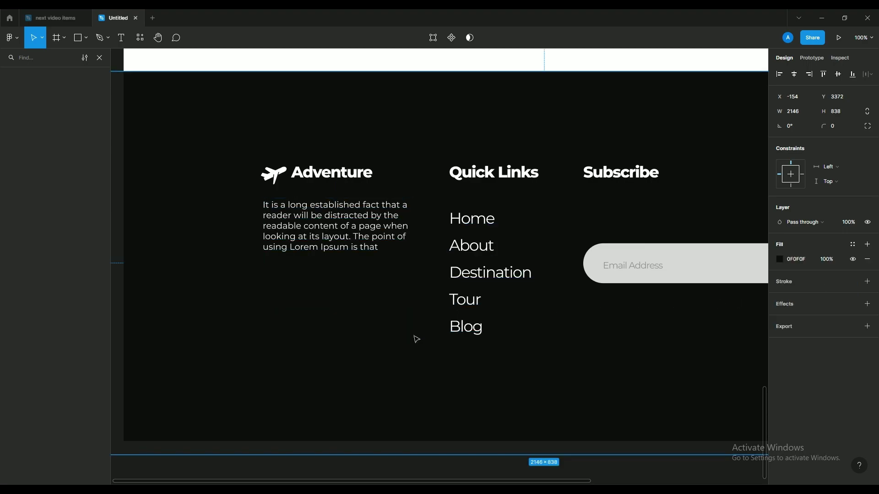
{"action": "left_click", "coordinate": [415, 337]}
{"action": "scroll", "coordinate": [352, 251], "scroll_direction": "down", "scroll_amount": 2}
{"action": "left_click_drag", "start_coordinate": [391, 249], "coordinate": [355, 256]}
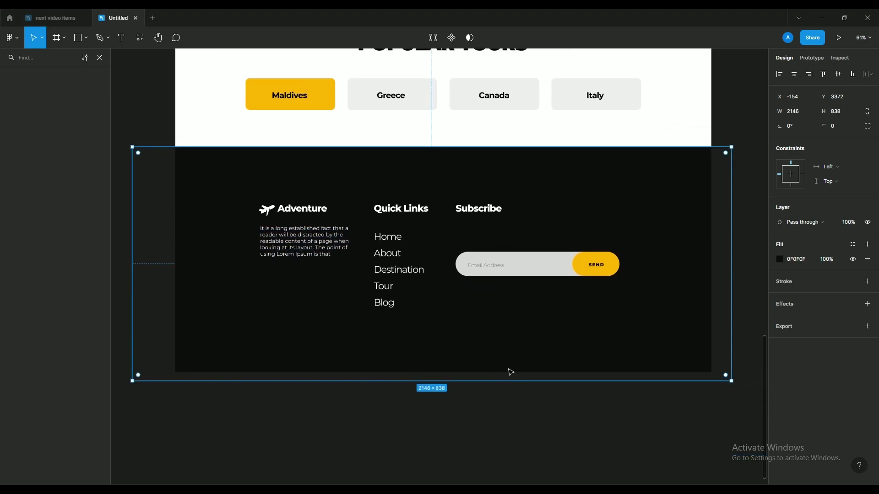
- Duplicate the Adventure paragraph below the Subscribe heading and resize the copy to about 556 × 110
{"action": "left_click", "coordinate": [313, 244]}
{"action": "left_click_drag", "start_coordinate": [313, 243], "coordinate": [510, 244], "text": "alt"}
{"action": "scroll", "coordinate": [515, 270], "scroll_direction": "up", "scroll_amount": 1}
{"action": "left_click_drag", "start_coordinate": [545, 346], "coordinate": [611, 311]}
- Replace the paragraph below Subscribe with "Sign up for our monthly blog letter to stay informed about travel and tours" and nudge it slightly right
{"action": "scroll", "coordinate": [596, 353], "scroll_direction": "up", "scroll_amount": 1}
{"action": "scroll", "coordinate": [592, 361], "scroll_direction": "up", "scroll_amount": 2}
{"action": "scroll", "coordinate": [524, 347], "scroll_direction": "up", "scroll_amount": 2, "text": "ctrl"}
{"action": "double_click", "coordinate": [421, 309]}
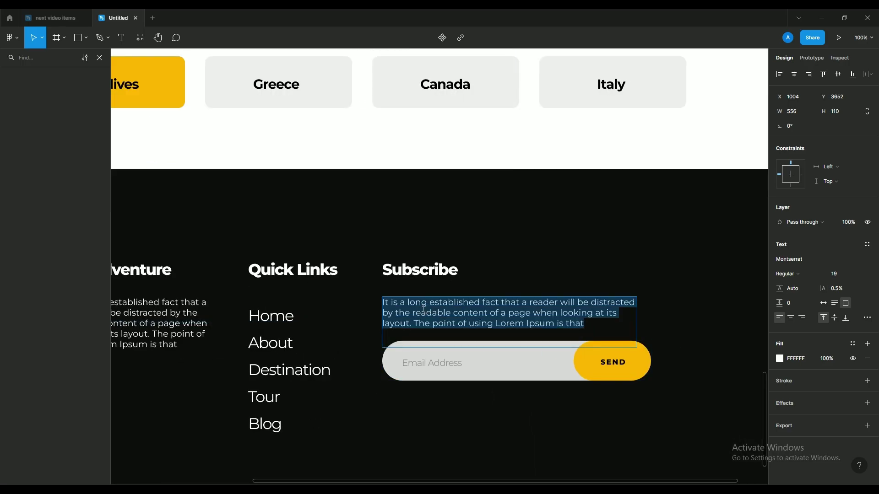
{"action": "type", "text": "S"}
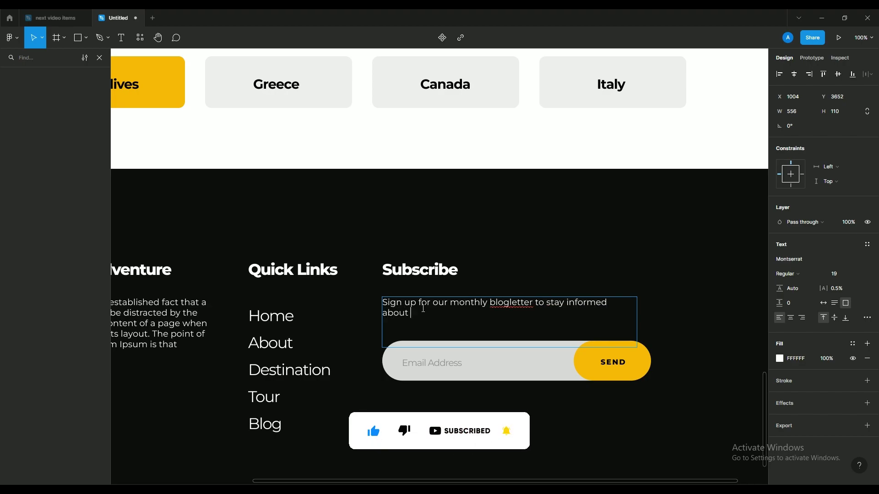
{"action": "type", "text": "travel and tours"}
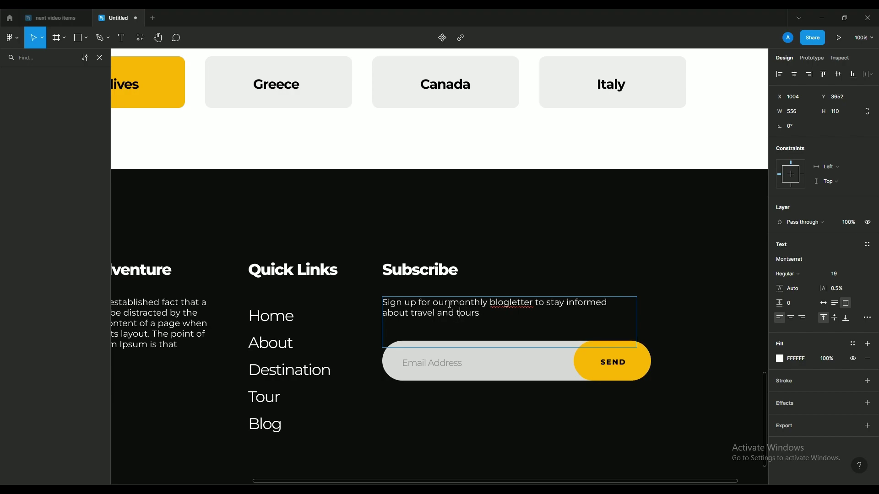
{"action": "right_click", "coordinate": [524, 304]}
{"action": "left_click", "coordinate": [511, 310]}
{"action": "left_click", "coordinate": [520, 427]}
{"action": "left_click_drag", "start_coordinate": [423, 316], "coordinate": [431, 317]}
{"action": "left_click", "coordinate": [432, 389]}
- Top-align the quick links list with the sign-up text and reduce the list's font size to 25
{"action": "scroll", "coordinate": [431, 381], "scroll_direction": "down", "scroll_amount": 2}
{"action": "left_click", "coordinate": [330, 372]}
{"action": "left_click", "coordinate": [439, 329], "text": "shift"}
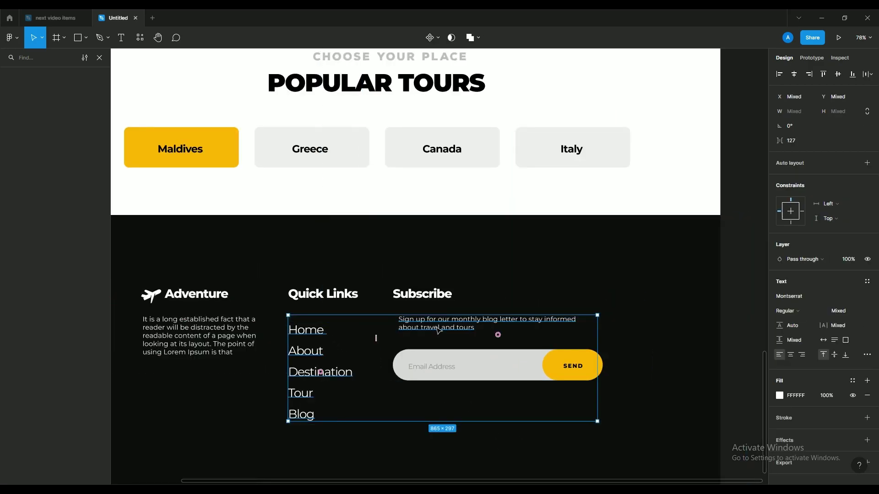
{"action": "left_click", "coordinate": [823, 74]}
{"action": "left_click", "coordinate": [314, 367]}
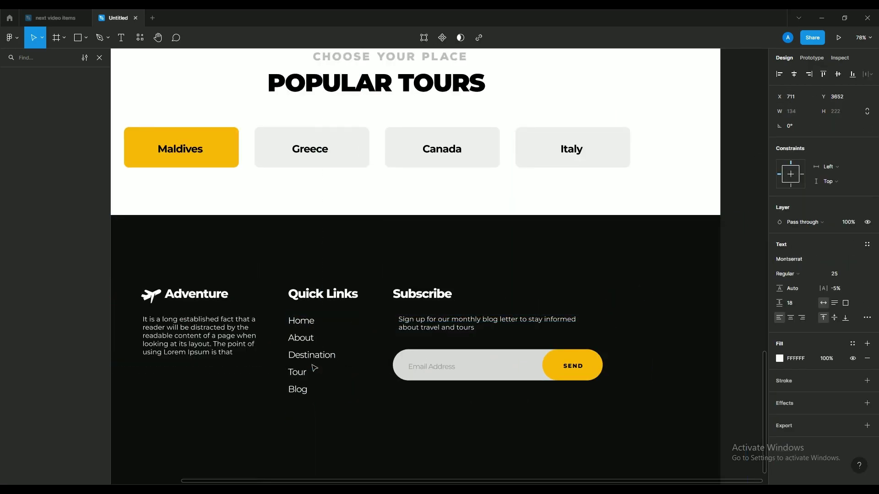
{"action": "scroll", "coordinate": [334, 379], "scroll_direction": "down", "scroll_amount": 2}
{"action": "left_click", "coordinate": [406, 413]}
{"action": "left_click_drag", "start_coordinate": [407, 414], "coordinate": [410, 353]}
{"action": "scroll", "coordinate": [557, 398], "scroll_direction": "down", "scroll_amount": 1}
{"action": "left_click_drag", "start_coordinate": [556, 404], "coordinate": [544, 375]}
{"action": "left_click", "coordinate": [543, 376]}
{"action": "scroll", "coordinate": [373, 346], "scroll_direction": "up", "scroll_amount": 2}
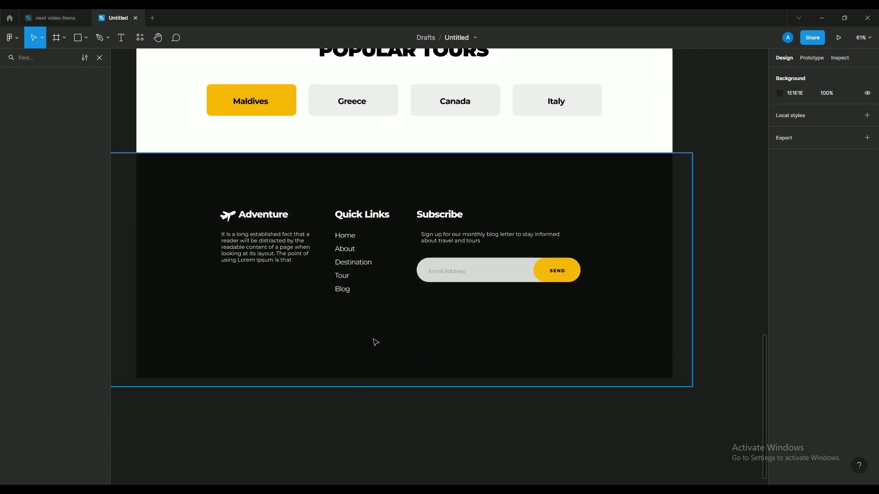
{"action": "left_click_drag", "start_coordinate": [373, 339], "coordinate": [401, 349]}
- Switch to the browser and open freepik.com
{"action": "left_click", "coordinate": [199, 490]}
{"action": "left_click", "coordinate": [383, 33]}
{"action": "type", "text": "freepik.com"}
{"action": "key", "text": "Return"}
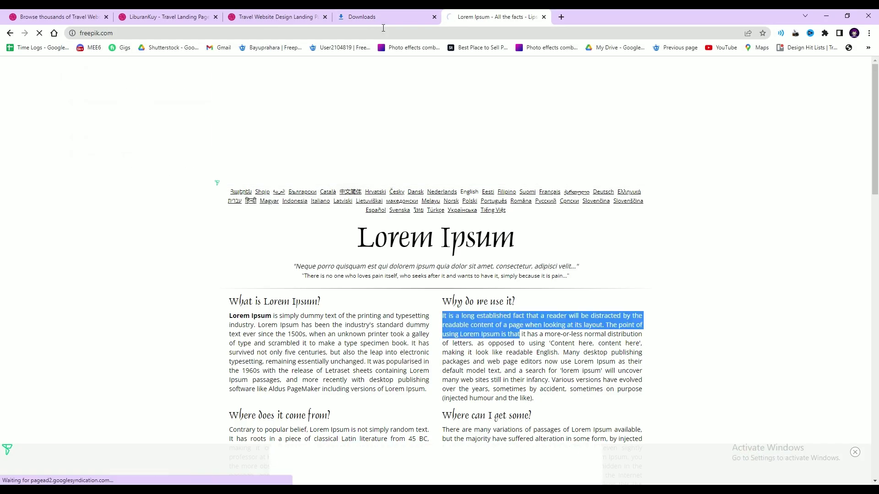
- Search Freepik for "social icon" and open the coloured Social Media Icons vector set on the grey background
{"action": "left_click", "coordinate": [384, 169]}
{"action": "type", "text": "social icon"}
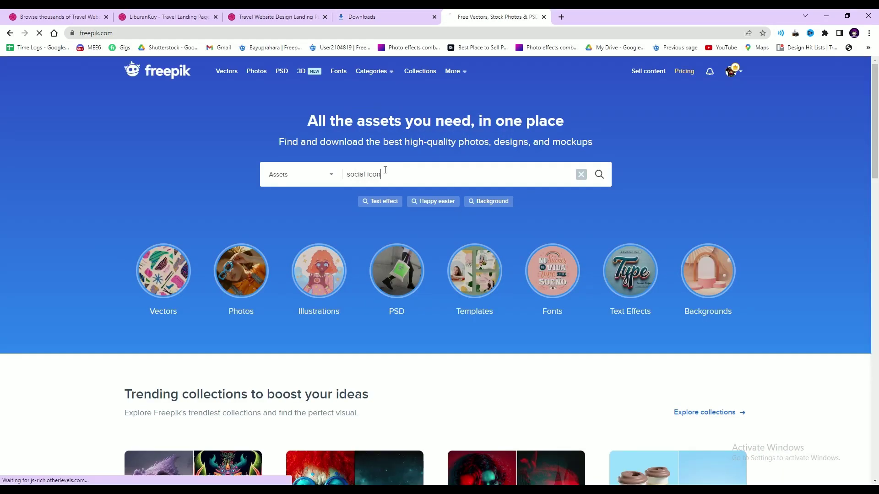
{"action": "key", "text": "Return"}
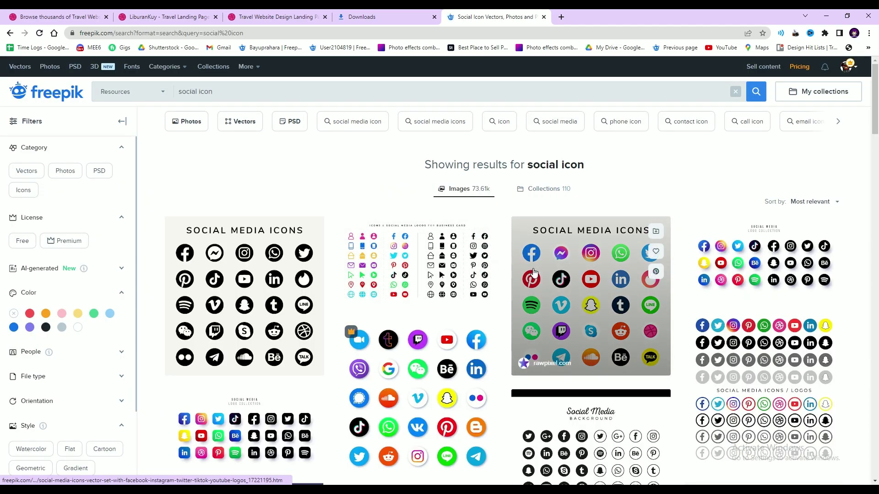
{"action": "scroll", "coordinate": [535, 272], "scroll_direction": "down", "scroll_amount": 6}
{"action": "scroll", "coordinate": [590, 229], "scroll_direction": "up", "scroll_amount": 4}
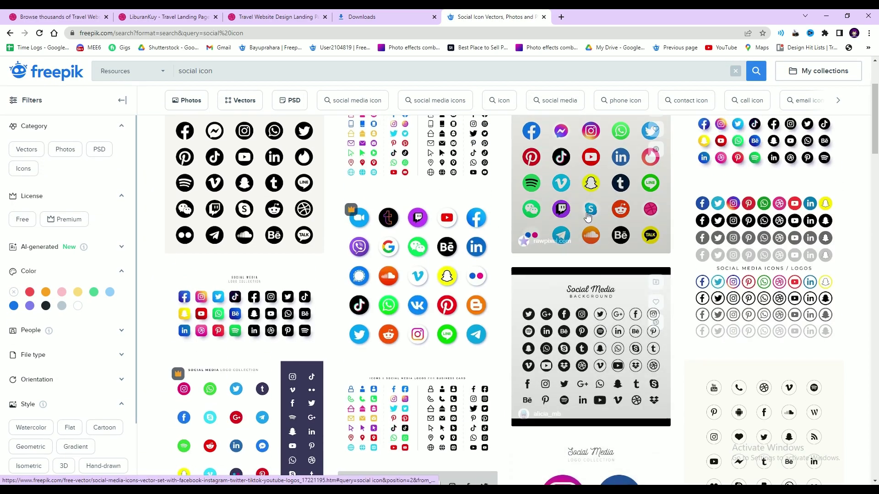
{"action": "left_click", "coordinate": [589, 229]}
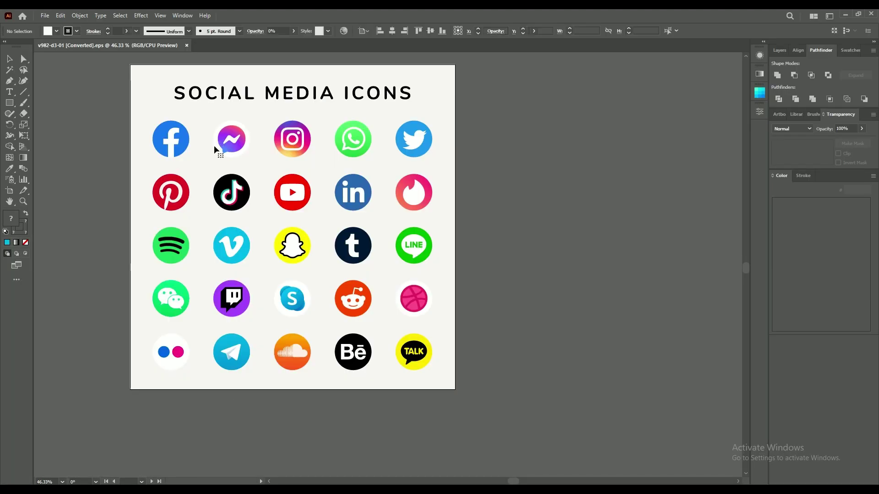
- In Illustrator, move the Facebook, Instagram, WhatsApp and YouTube icons together off the artboard into the empty canvas beside it
{"action": "right_click", "coordinate": [178, 149]}
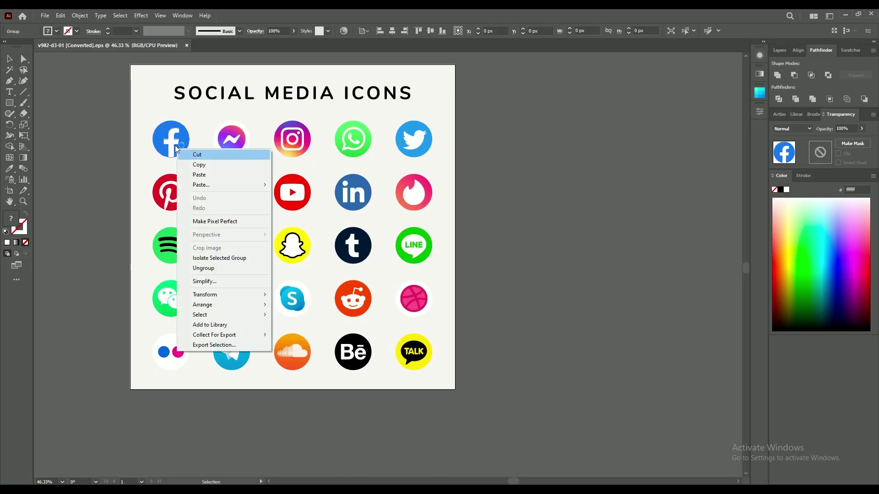
{"action": "left_click", "coordinate": [106, 159]}
{"action": "left_click", "coordinate": [294, 182]}
{"action": "left_click", "coordinate": [293, 141], "text": "shift"}
{"action": "left_click", "coordinate": [172, 142], "text": "shift"}
{"action": "left_click", "coordinate": [353, 146], "text": "shift"}
{"action": "left_click_drag", "start_coordinate": [354, 146], "coordinate": [658, 212]}
- Line up the Facebook, YouTube and Twitter icons in a row beside the artboard and delete the WhatsApp icon
{"action": "left_click_drag", "start_coordinate": [484, 209], "coordinate": [565, 263]}
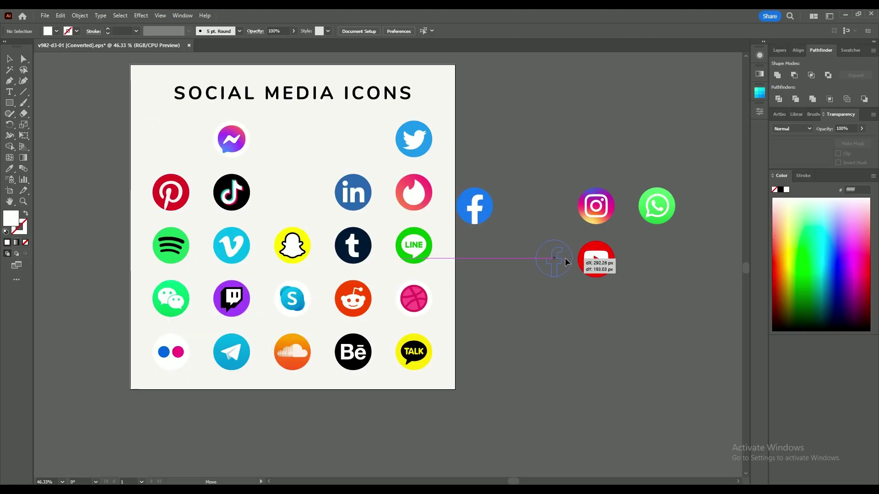
{"action": "left_click_drag", "start_coordinate": [657, 209], "coordinate": [651, 258]}
{"action": "key", "text": "Delete"}
{"action": "left_click", "coordinate": [232, 192]}
{"action": "left_click_drag", "start_coordinate": [414, 141], "coordinate": [639, 259]}
- Place the Instagram icon at the end of the row and fill its circle with solid magenta BE1495
{"action": "left_click_drag", "start_coordinate": [600, 218], "coordinate": [680, 270]}
{"action": "left_click", "coordinate": [675, 287]}
{"action": "left_click_drag", "start_coordinate": [675, 287], "coordinate": [554, 279]}
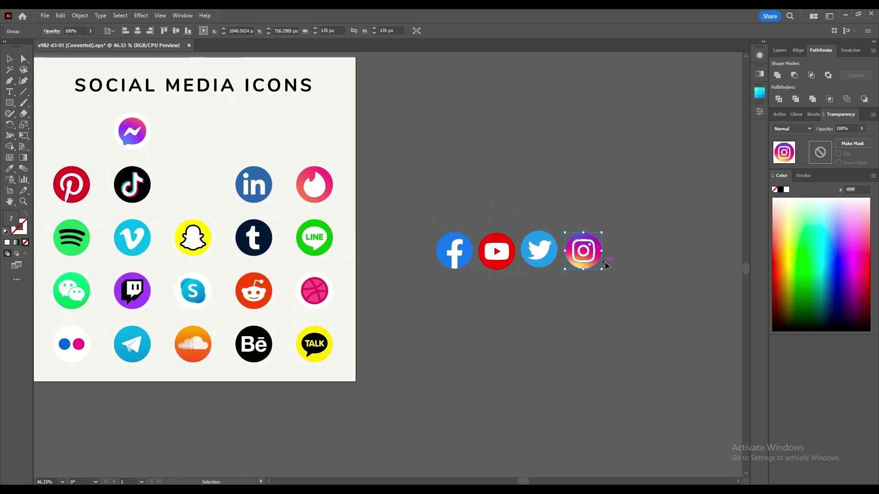
{"action": "double_click", "coordinate": [604, 259]}
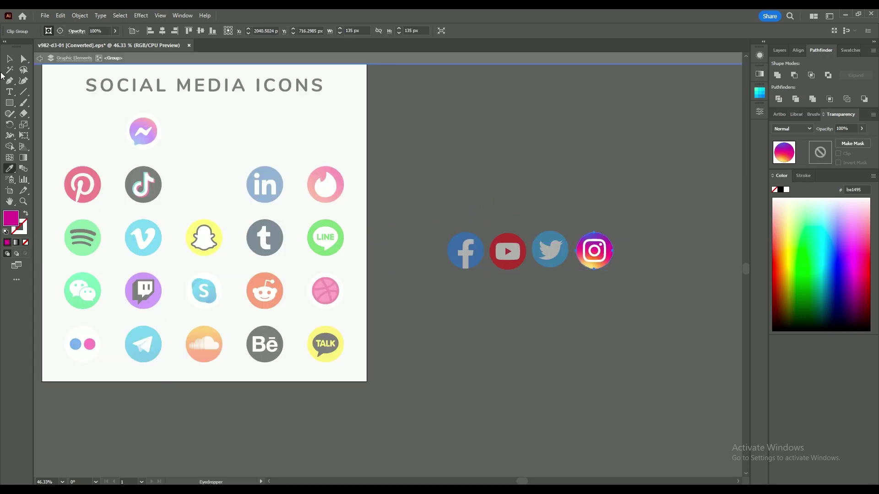
{"action": "key", "text": "Escape"}
- Copy the four social icons into the Figma footer and scale them down to fit below the Adventure paragraph
{"action": "left_click_drag", "start_coordinate": [422, 226], "coordinate": [667, 304]}
{"action": "key", "text": "alt+r"}
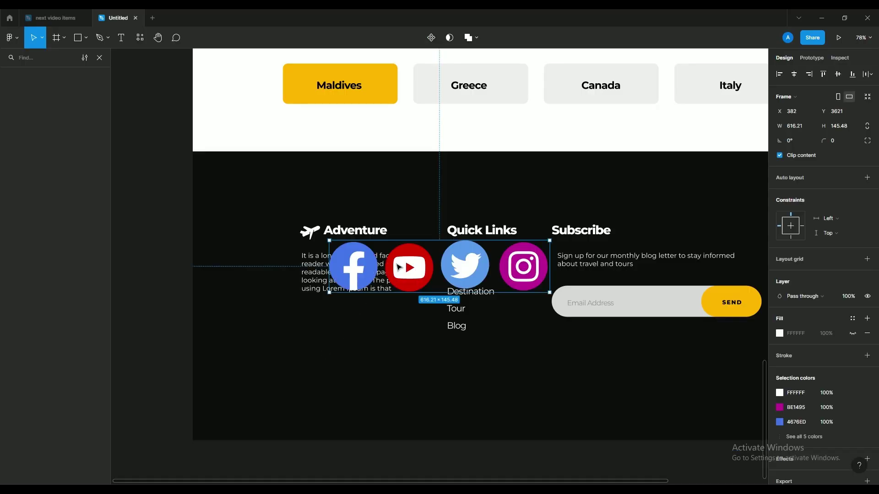
{"action": "left_click_drag", "start_coordinate": [549, 271], "coordinate": [370, 315]}
- Change the fill of the paragraph below Adventure to a dark grey
{"action": "left_click", "coordinate": [348, 275]}
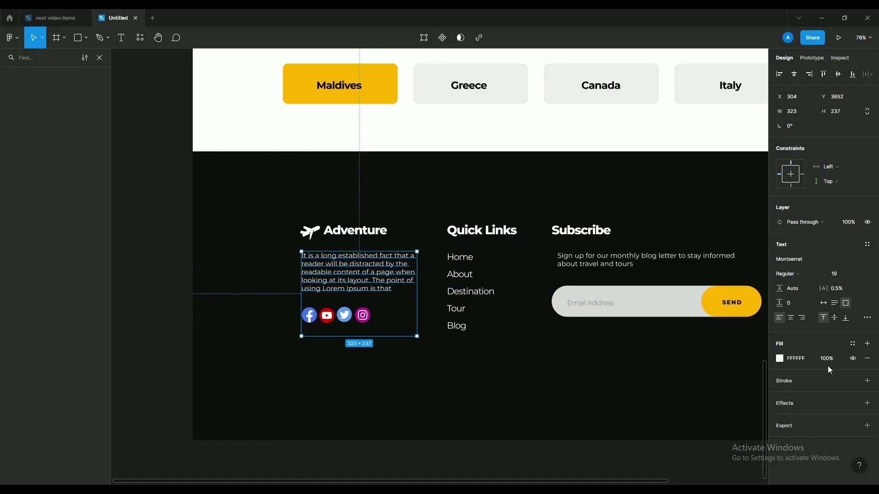
{"action": "left_click", "coordinate": [780, 359]}
{"action": "left_click", "coordinate": [350, 359]}
{"action": "scroll", "coordinate": [349, 359], "scroll_direction": "down", "scroll_amount": 2}
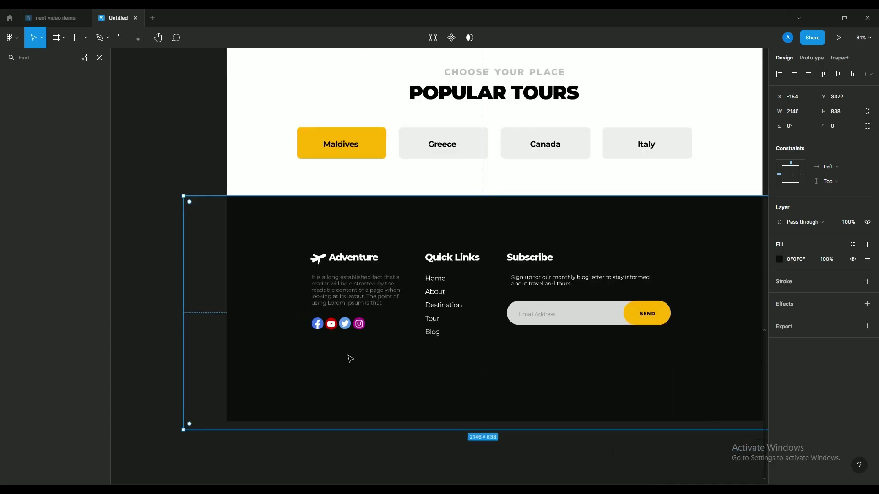
{"action": "left_click", "coordinate": [350, 319]}
{"action": "key", "text": "Escape"}
{"action": "scroll", "coordinate": [357, 358], "scroll_direction": "up", "scroll_amount": 1}
- Group all footer content, including the logo, links, subscribe form and social icons, and centre the group horizontally on the page
{"action": "scroll", "coordinate": [358, 359], "scroll_direction": "down", "scroll_amount": 2}
{"action": "left_click_drag", "start_coordinate": [557, 320], "coordinate": [277, 256]}
{"action": "left_click", "coordinate": [277, 257], "text": "shift"}
{"action": "left_click", "coordinate": [288, 304], "text": "shift"}
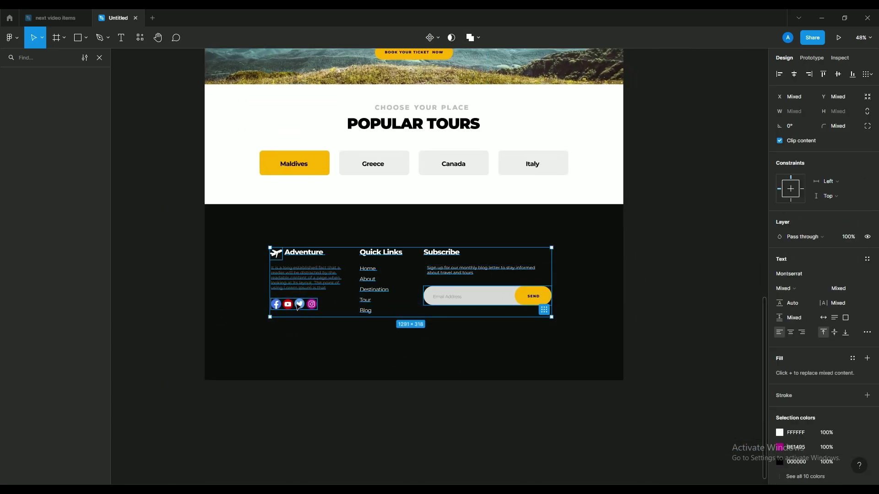
{"action": "key", "text": "ctrl+g"}
{"action": "left_click", "coordinate": [794, 75]}
- Lower the dark footer background and its content group to leave more white space beneath the tour buttons
{"action": "left_click_drag", "start_coordinate": [698, 286], "coordinate": [662, 285]}
{"action": "left_click", "coordinate": [661, 286]}
{"action": "scroll", "coordinate": [504, 366], "scroll_direction": "down", "scroll_amount": 2}
{"action": "left_click_drag", "start_coordinate": [478, 311], "coordinate": [462, 326]}
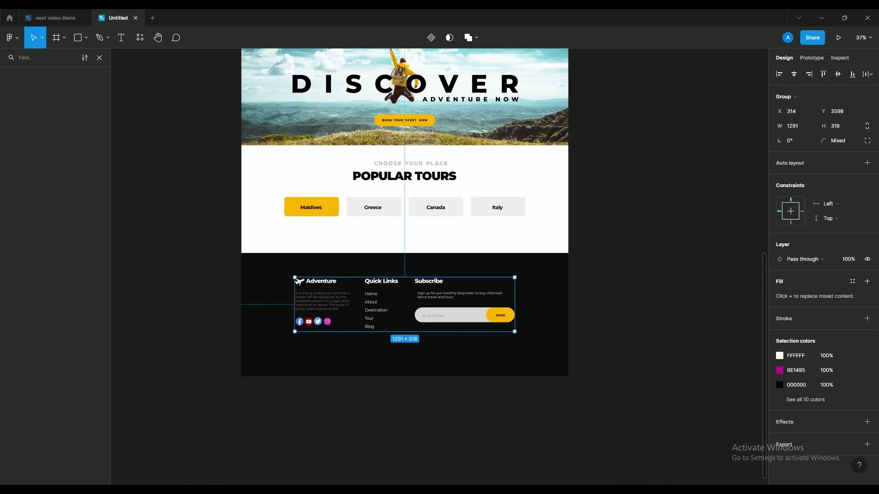
{"action": "scroll", "coordinate": [394, 384], "scroll_direction": "up", "scroll_amount": 3}
{"action": "left_click", "coordinate": [443, 412]}
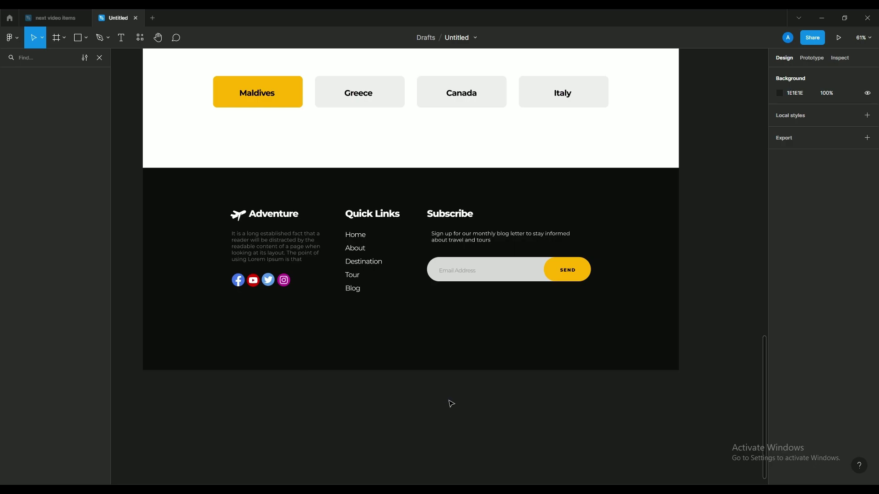
{"action": "key", "text": "t"}
{"action": "scroll", "coordinate": [394, 402], "scroll_direction": "up", "scroll_amount": 2}
{"action": "left_click", "coordinate": [303, 351]}
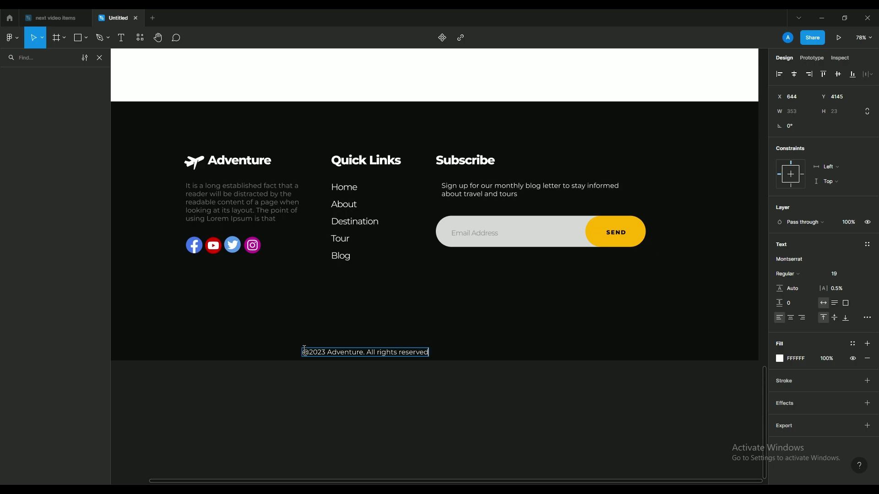
- Move the copyright line slightly up from the footer's lower edge and centre it horizontally on the page
{"action": "left_click_drag", "start_coordinate": [255, 337], "coordinate": [250, 342]}
{"action": "left_click", "coordinate": [276, 370]}
{"action": "scroll", "coordinate": [285, 382], "scroll_direction": "down", "scroll_amount": 3}
{"action": "scroll", "coordinate": [285, 389], "scroll_direction": "up", "scroll_amount": 1}
{"action": "left_click", "coordinate": [285, 419]}
{"action": "left_click", "coordinate": [795, 75]}
{"action": "key", "text": "Escape"}
{"action": "scroll", "coordinate": [632, 239], "scroll_direction": "up", "scroll_amount": 2}
{"action": "scroll", "coordinate": [510, 229], "scroll_direction": "down", "scroll_amount": 3}
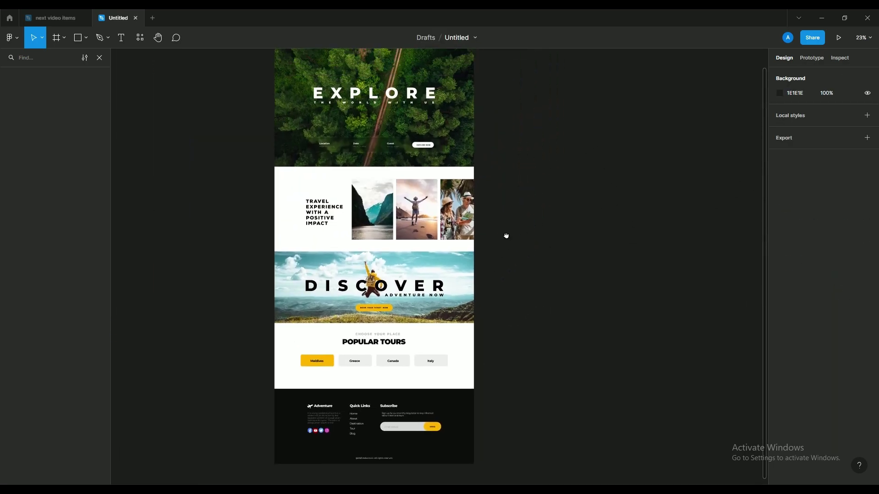